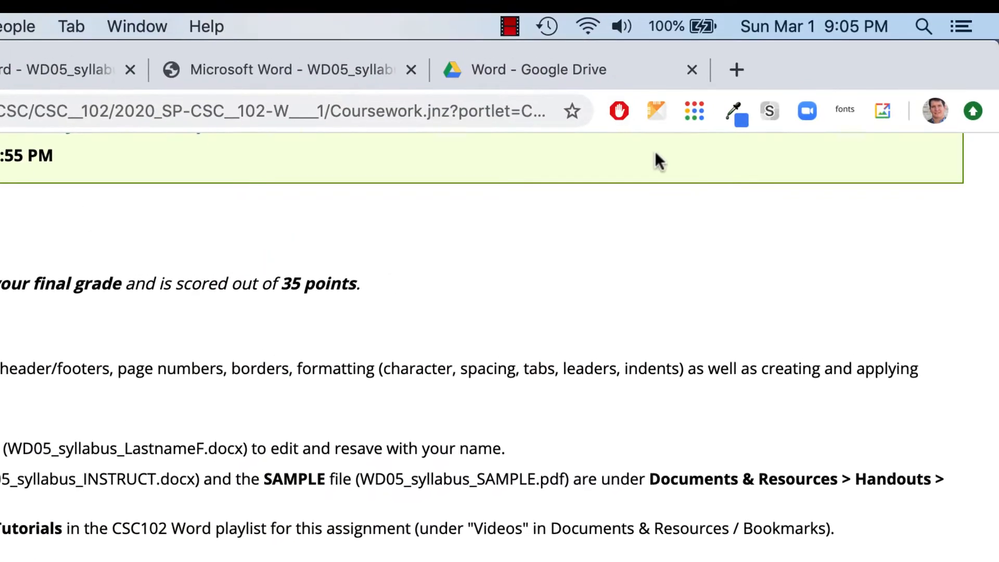
Upload the WD05 syllabus DOCX file from the Desktop folder to the Word folder in Google Drive.
click(573, 53)
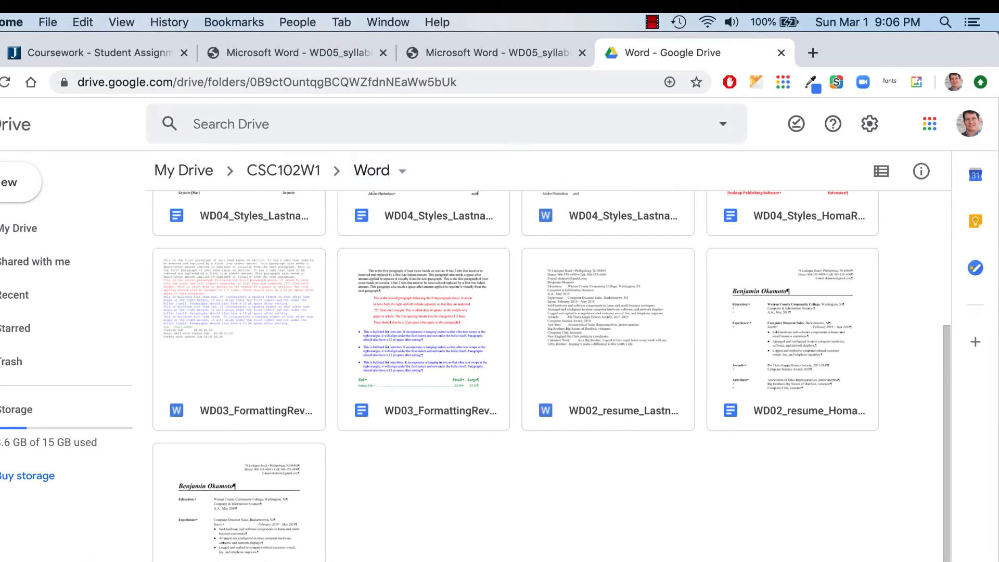
click(312, 560)
drag(432, 195, 741, 165)
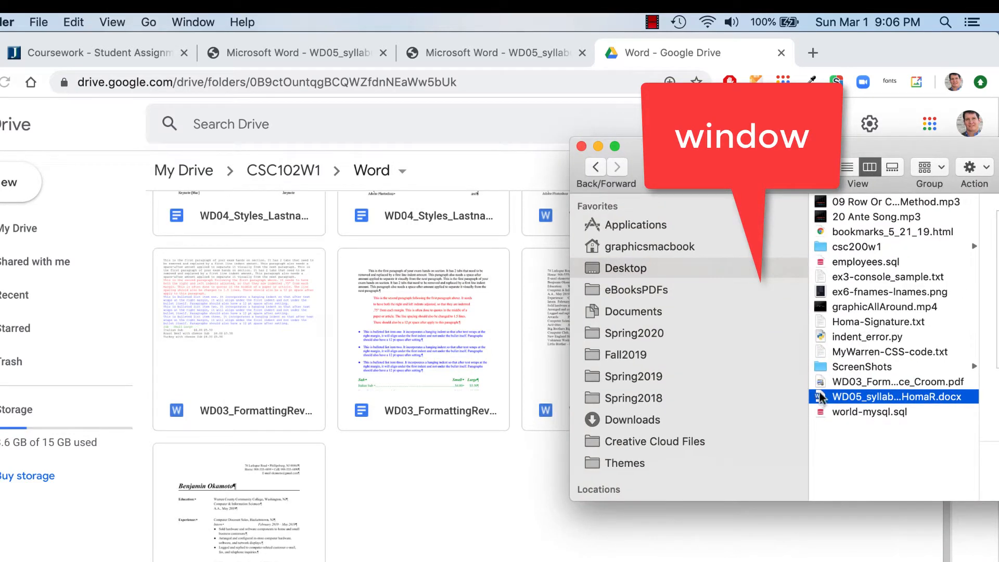
drag(820, 398, 860, 533)
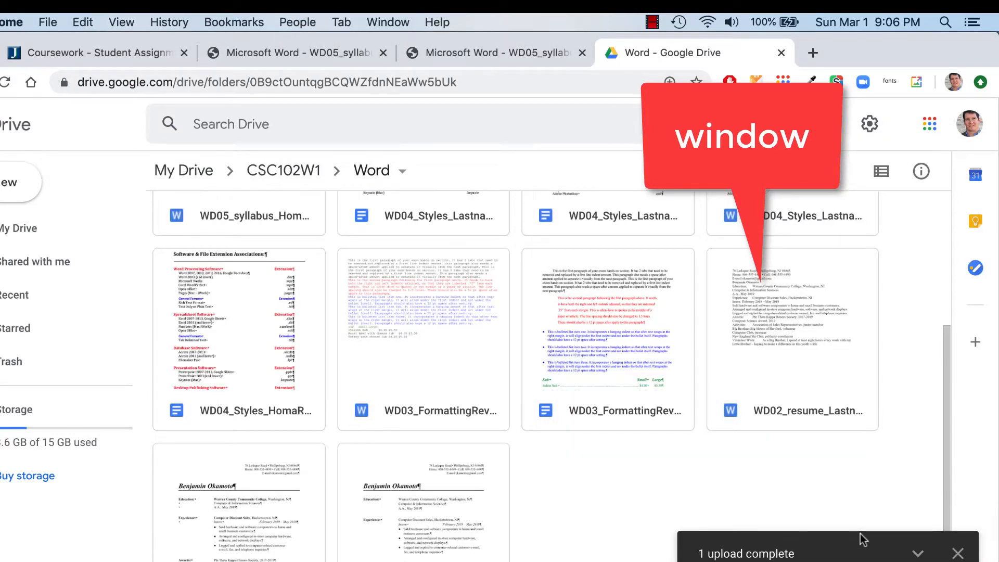
click(958, 553)
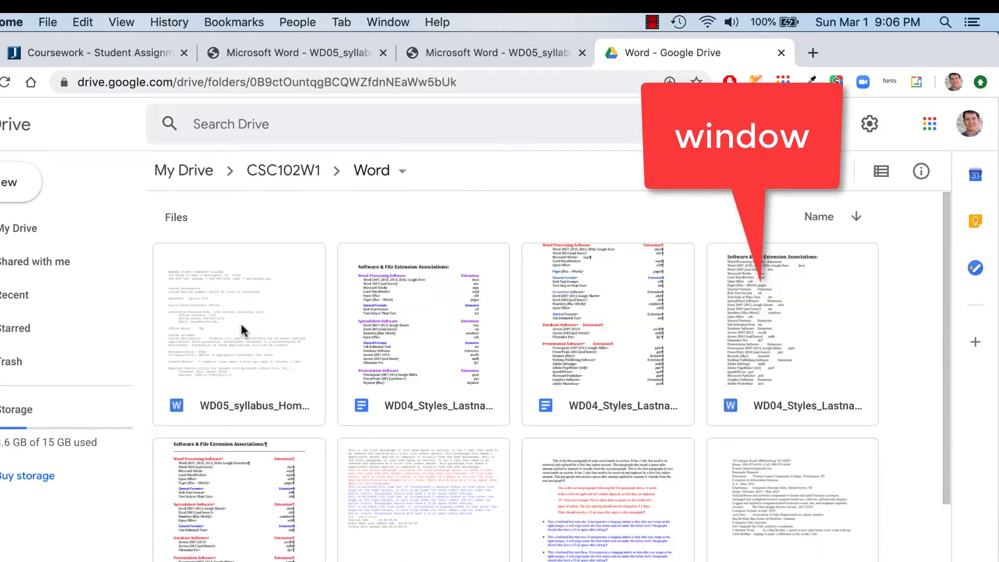
Open the uploaded WD05 syllabus in Google Docs and close the Drive folder.
click(256, 323)
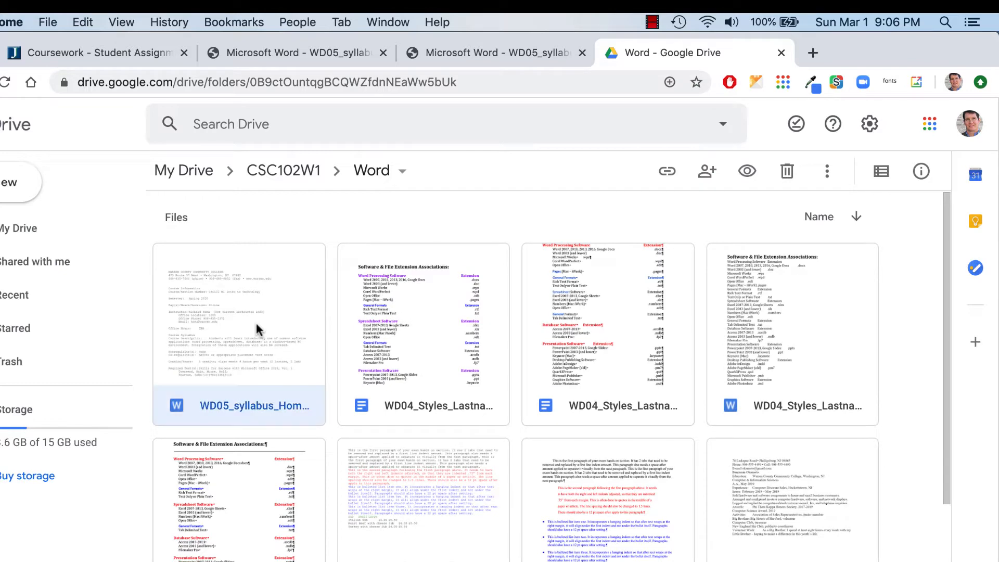
double_click(255, 321)
click(488, 126)
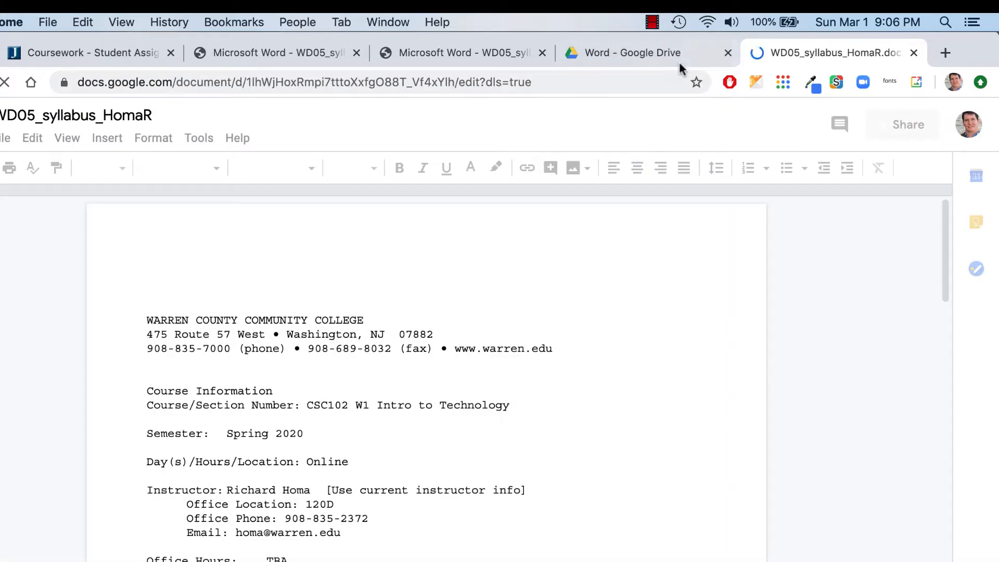
click(727, 54)
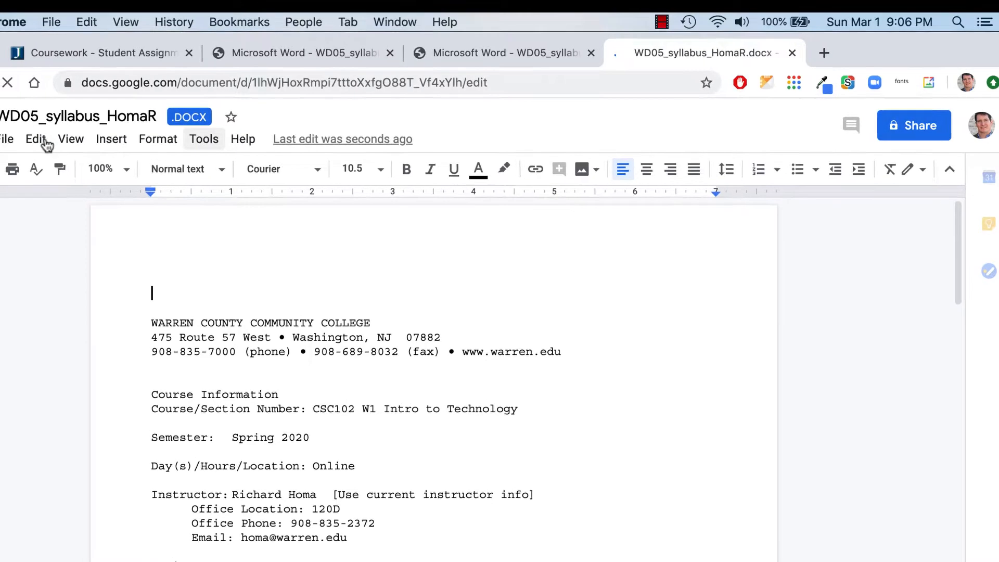
Save the DOCX syllabus as a Google Docs file and close the original DOCX version.
click(6, 139)
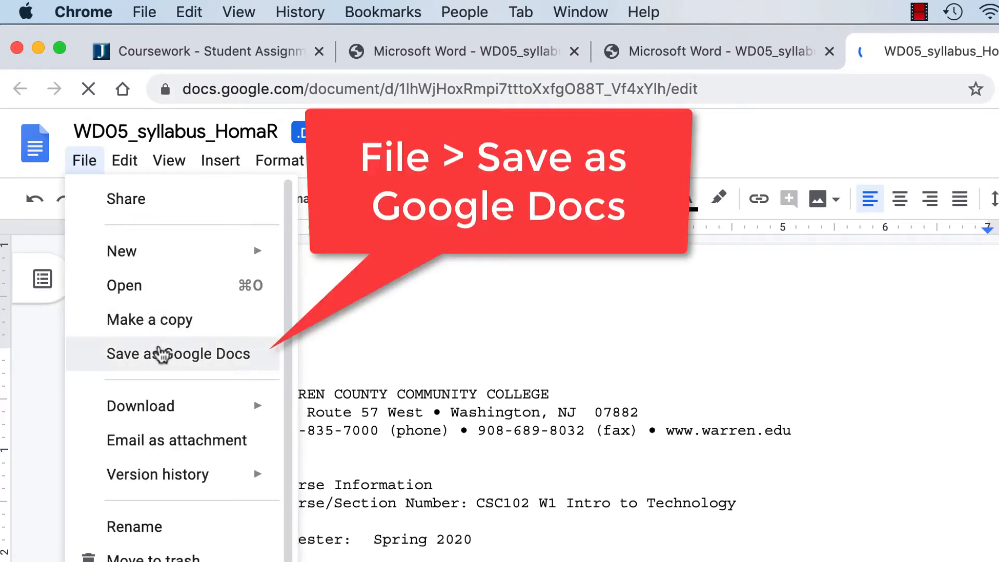
click(161, 354)
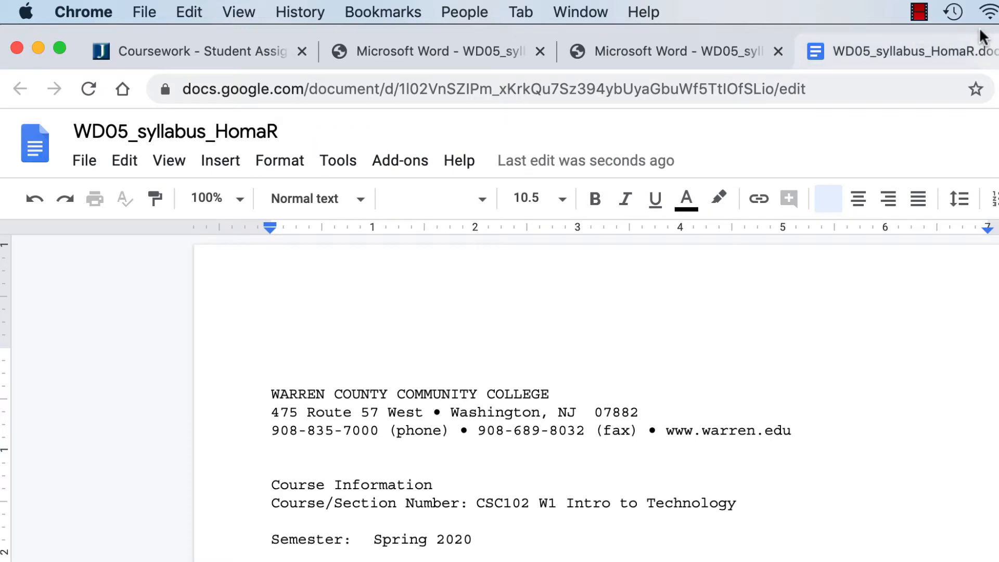
click(998, 51)
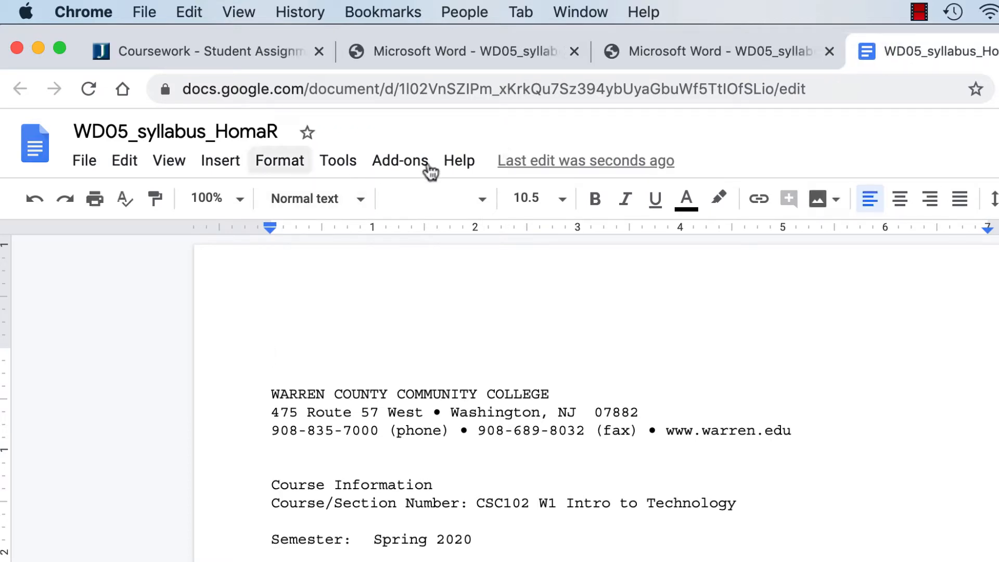
Search the G Suite Marketplace for "show", view the Show add-on's details and close the marketplace.
click(430, 167)
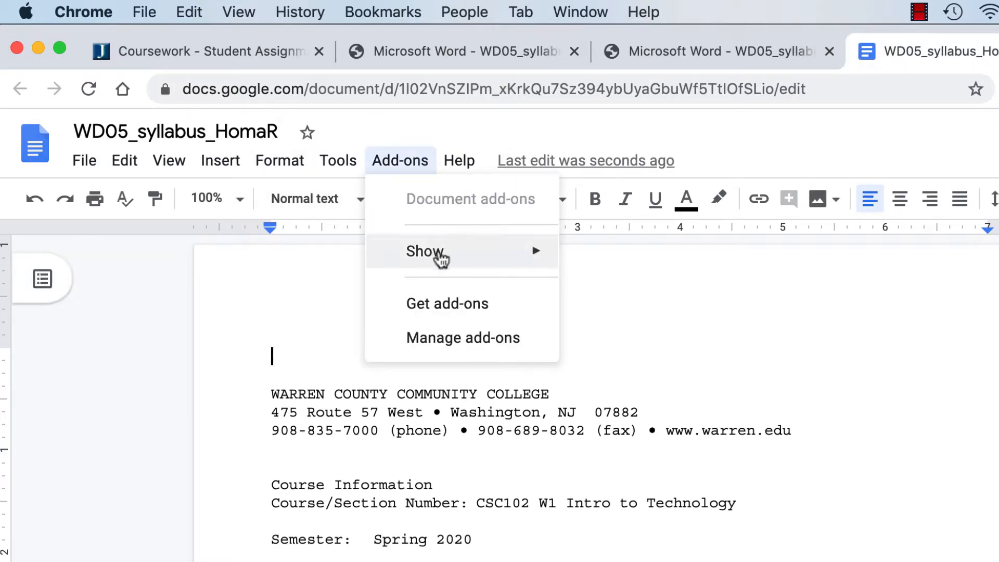
mouse_move(439, 258)
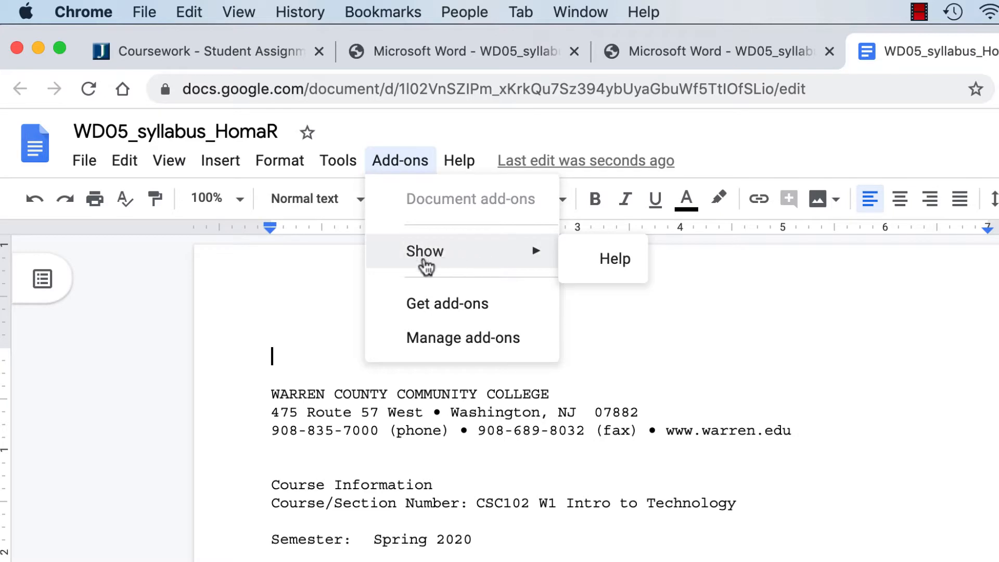
click(441, 307)
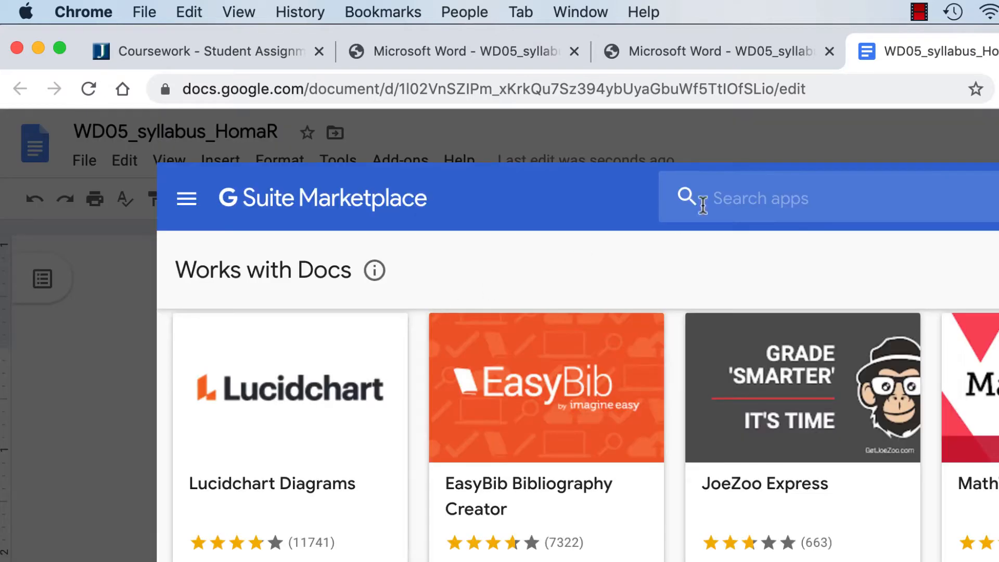
click(778, 197)
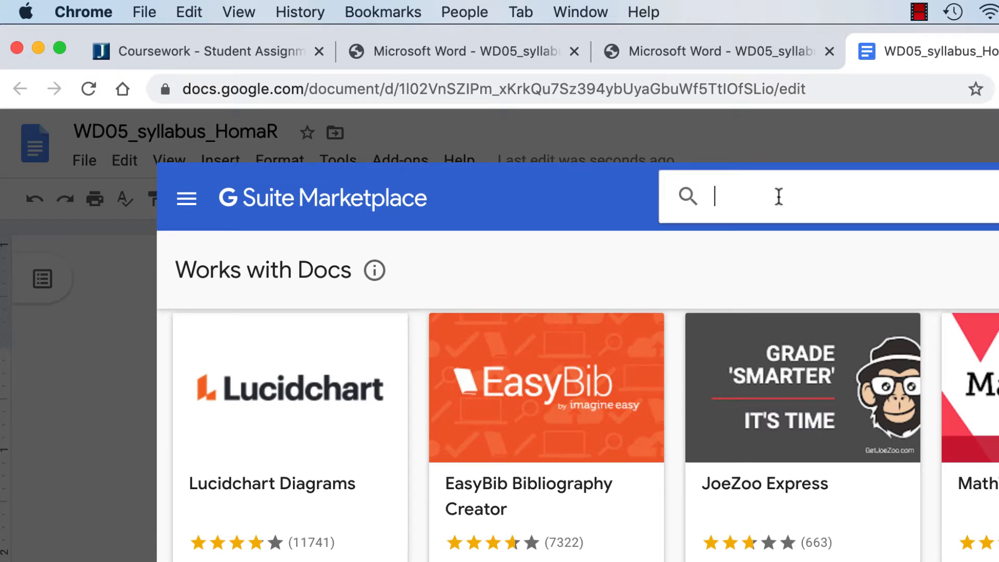
text(show)
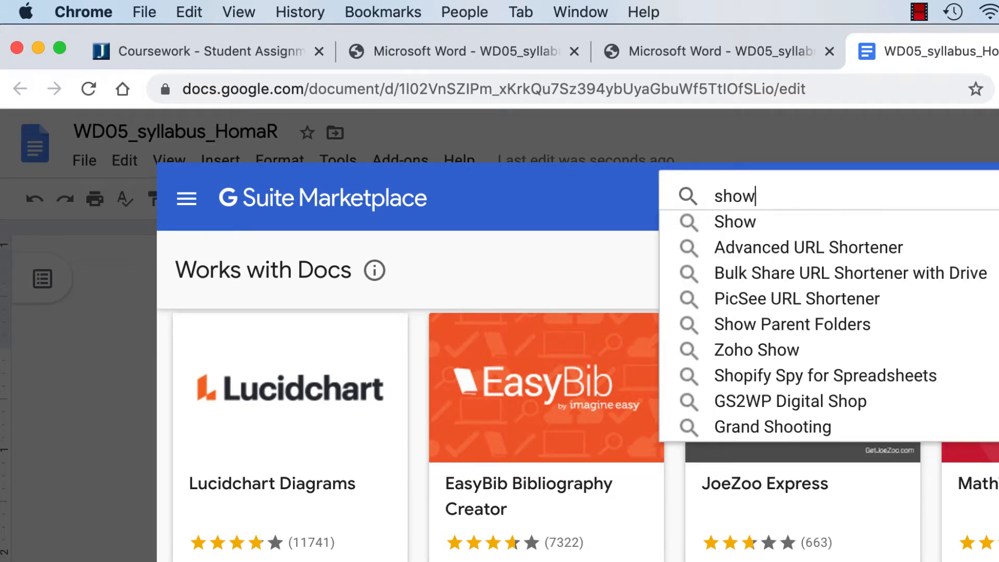
click(747, 221)
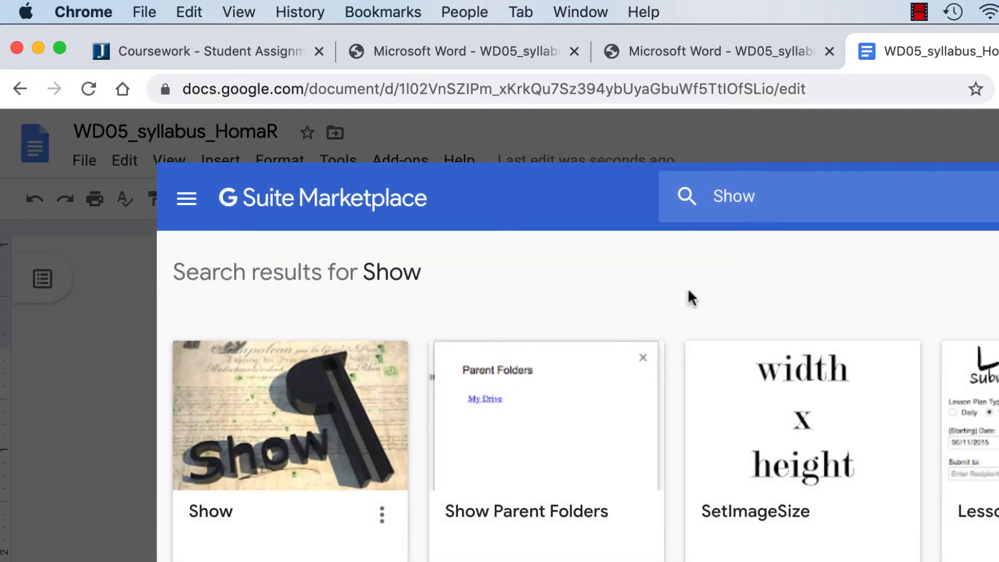
click(313, 468)
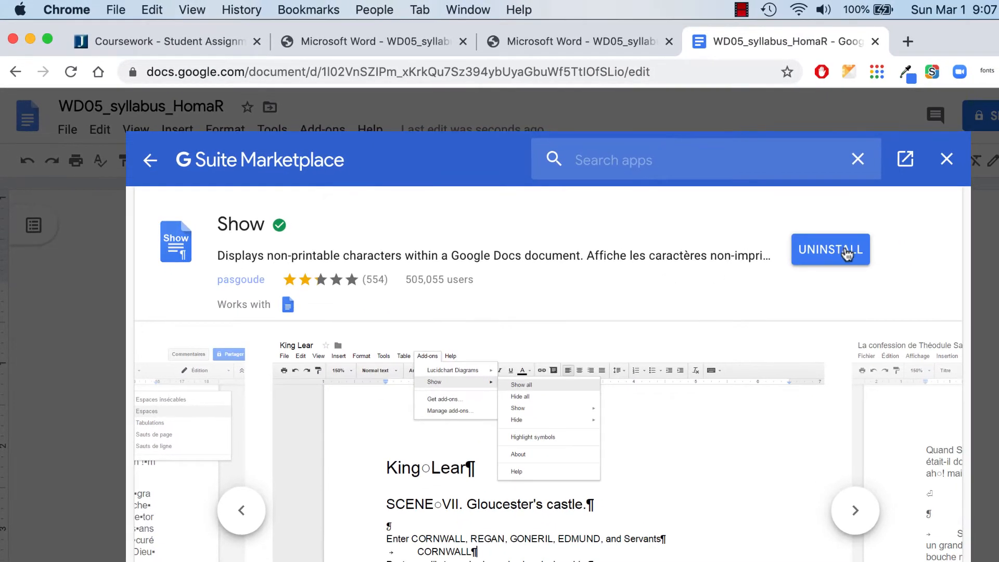
click(947, 161)
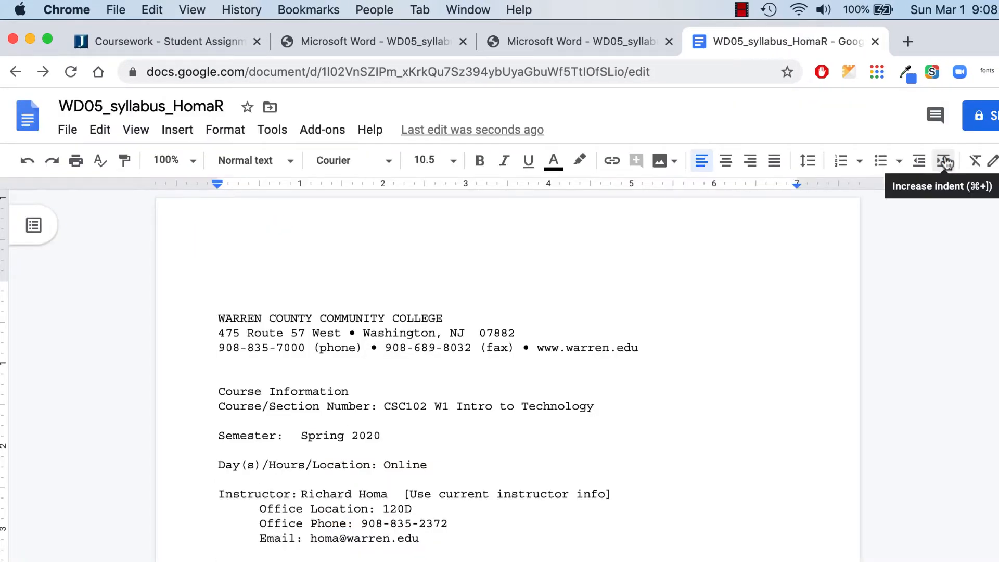
Display all non-printable characters in the syllabus using the Show add-on.
click(328, 131)
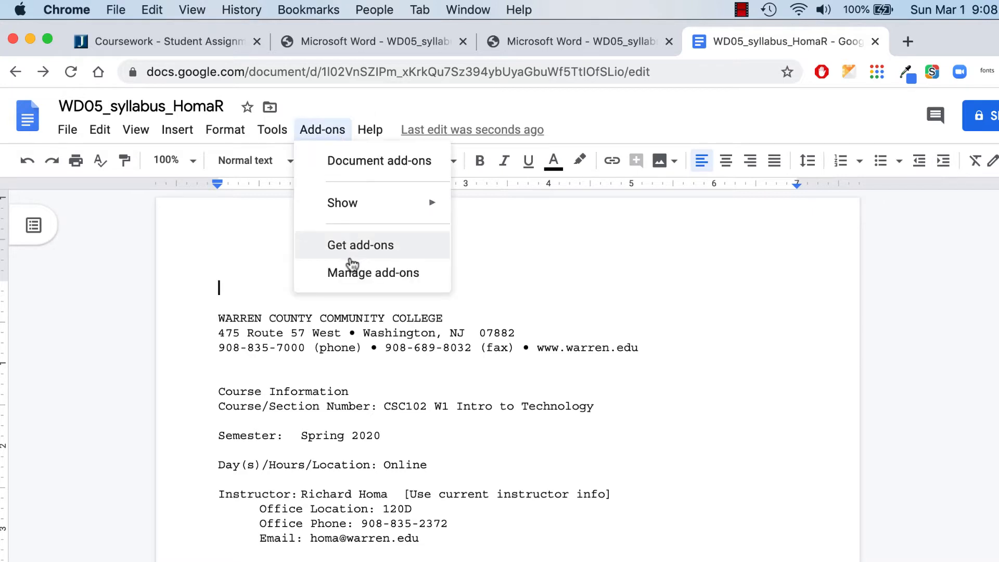
mouse_move(352, 210)
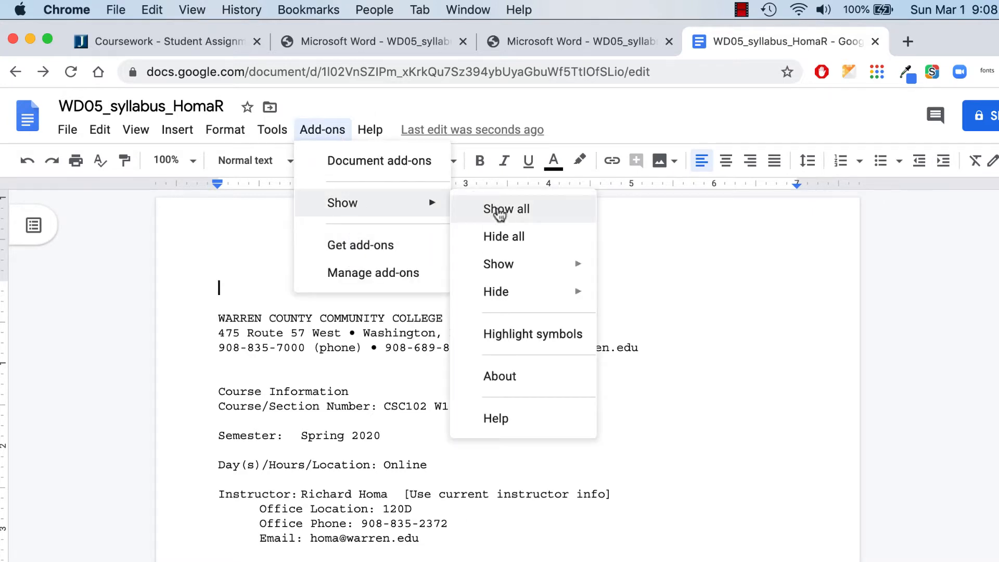
click(497, 209)
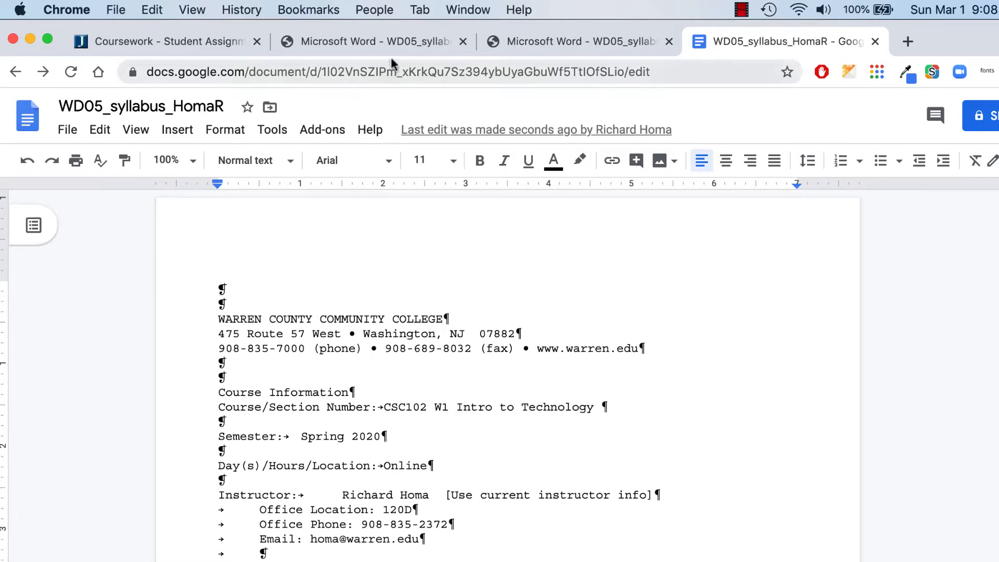
Review the sample syllabus PDF and the Document Setup directions in the instruction PDF.
click(409, 42)
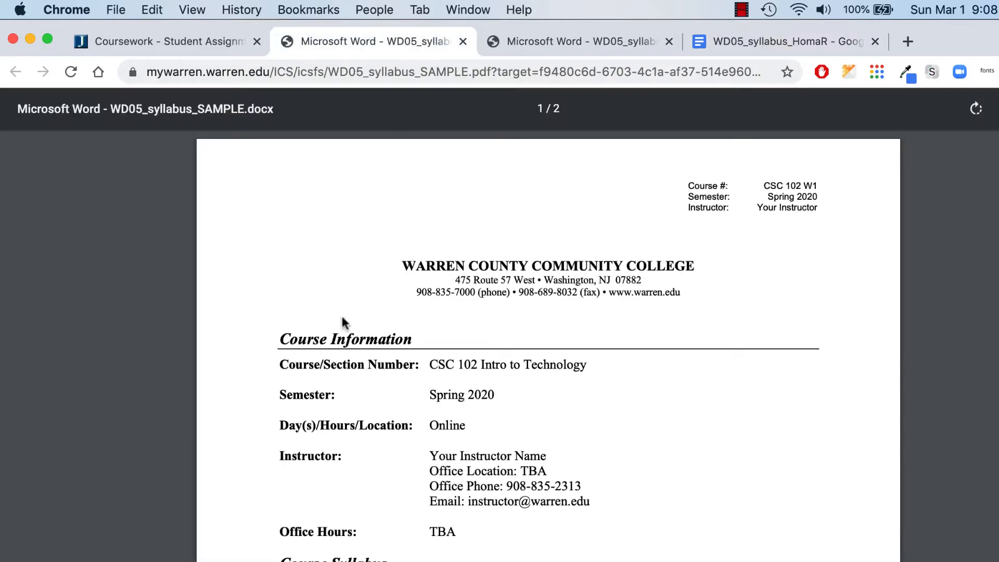
click(546, 44)
scroll(500, 298, down, 5)
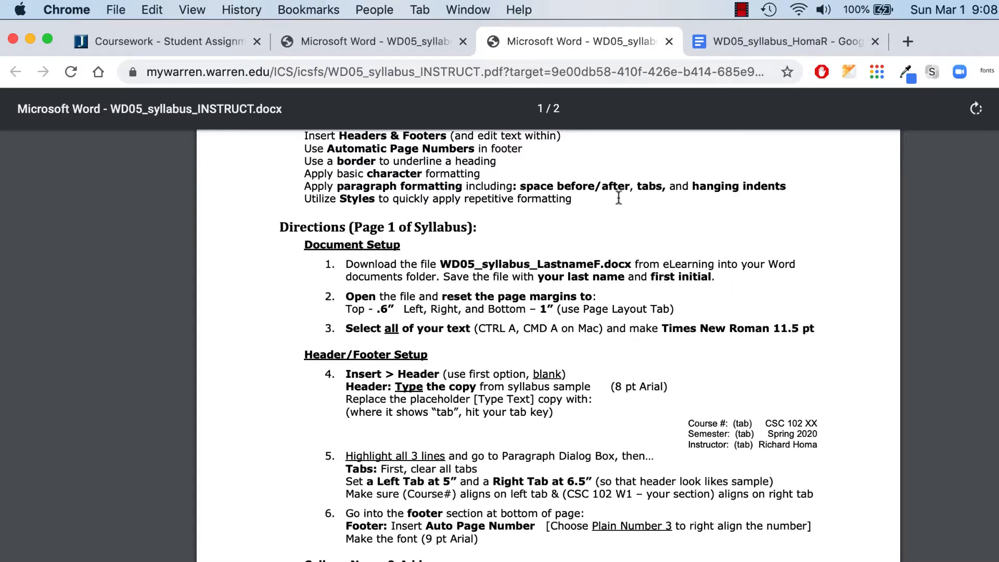
Set the syllabus page margins to .6 inches at the top and 1 inch on the left and right.
click(759, 42)
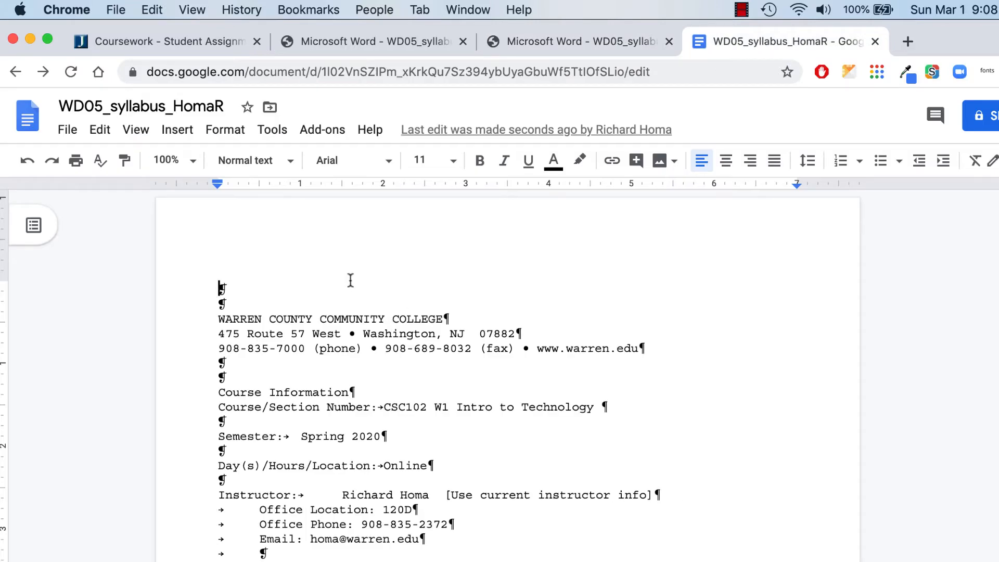
click(67, 130)
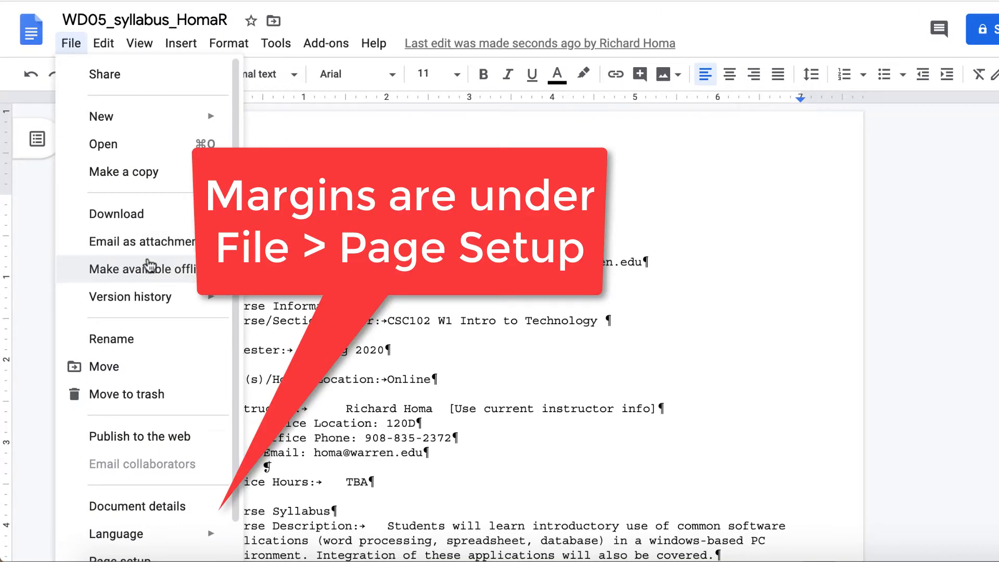
scroll(133, 500, down, 1)
click(134, 522)
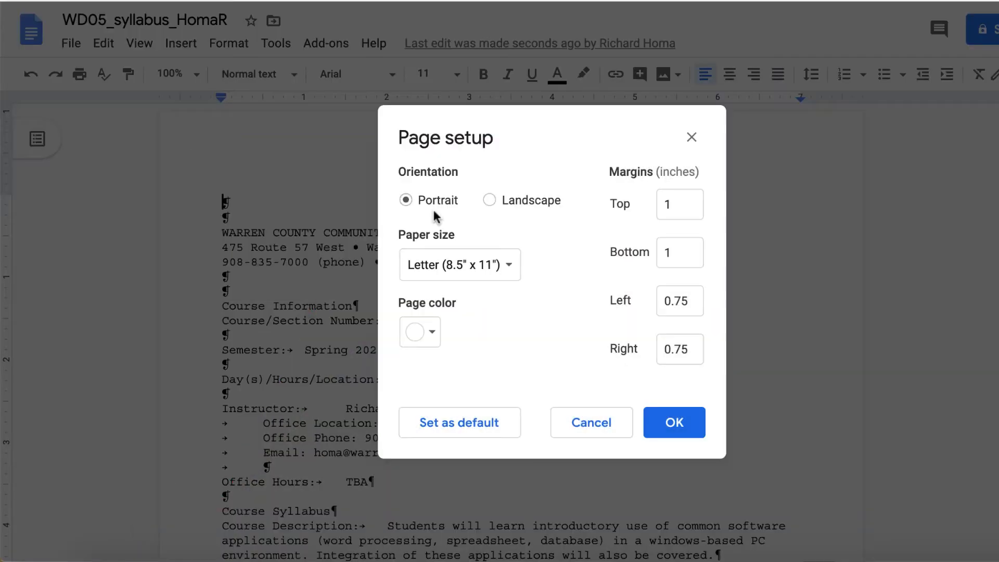
drag(682, 201, 617, 205)
key(BackSpace)
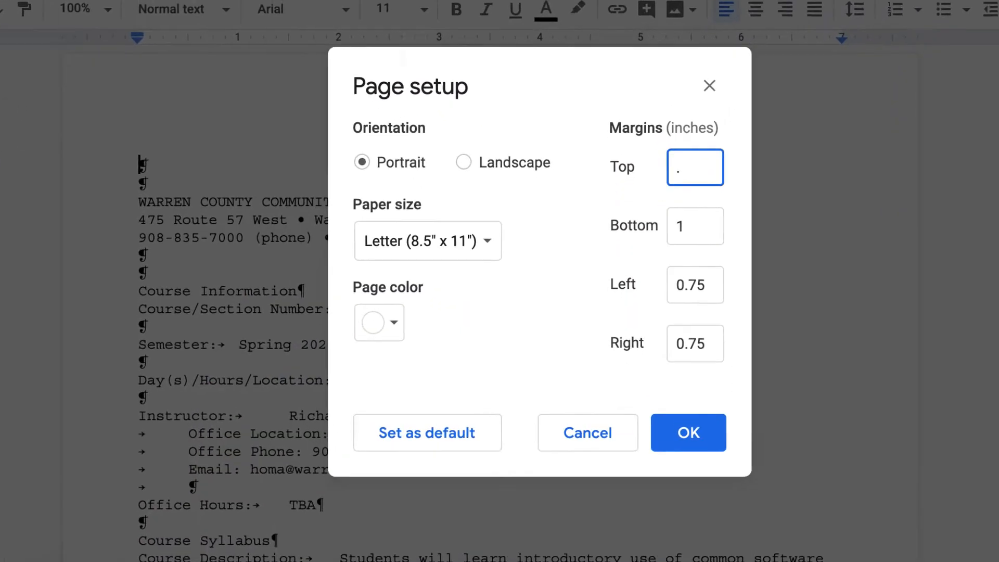
text(.6)
drag(707, 281, 608, 284)
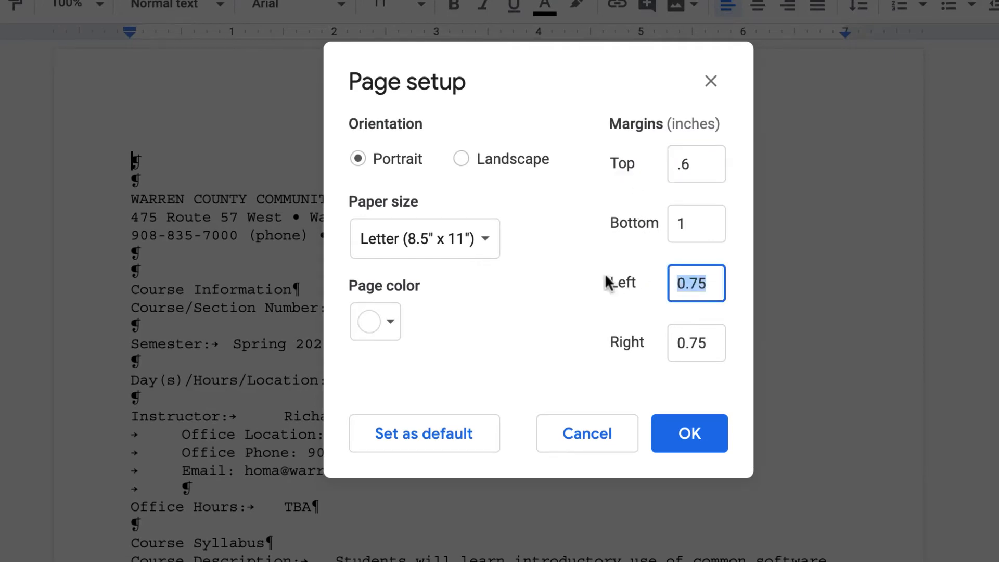
text(1)
key(Tab)
text(1)
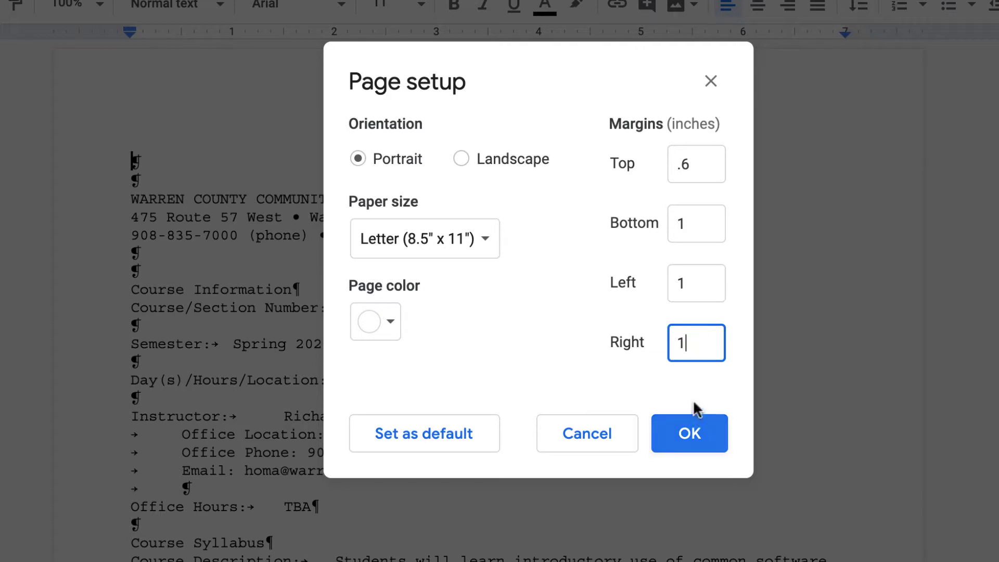
click(693, 435)
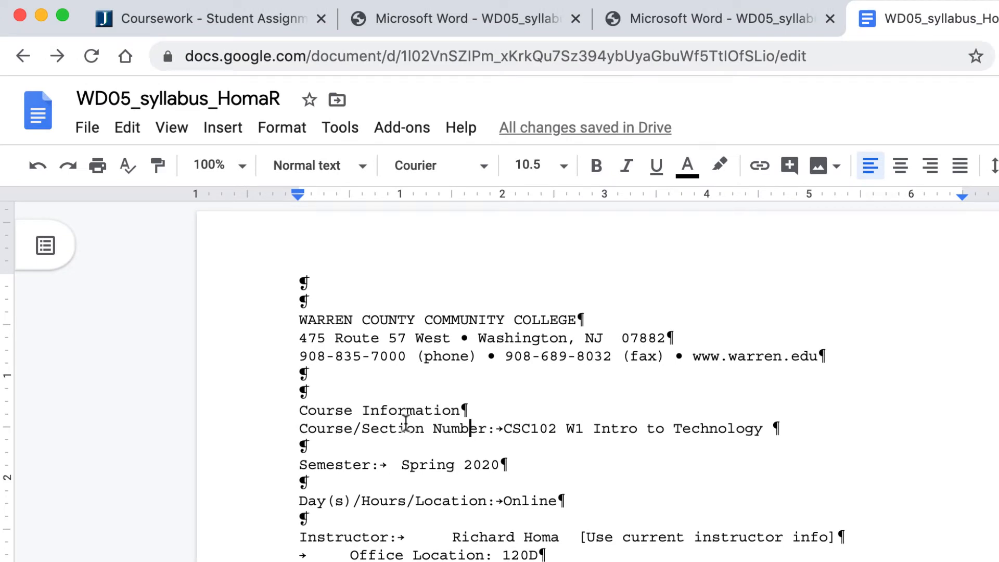
Format all of the syllabus text as Times New Roman, size 11.5.
key(ctrl+a)
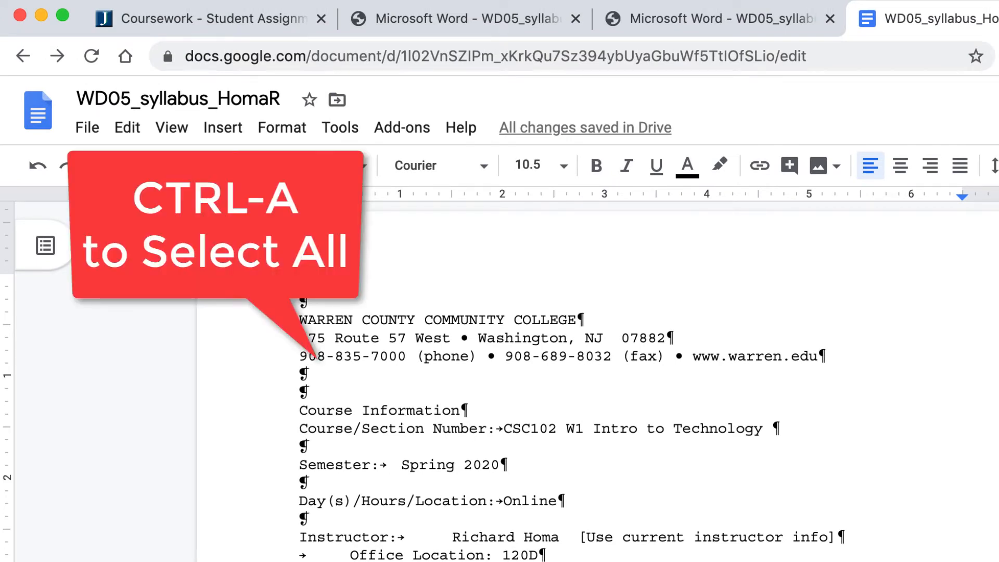
key(ctrl+a)
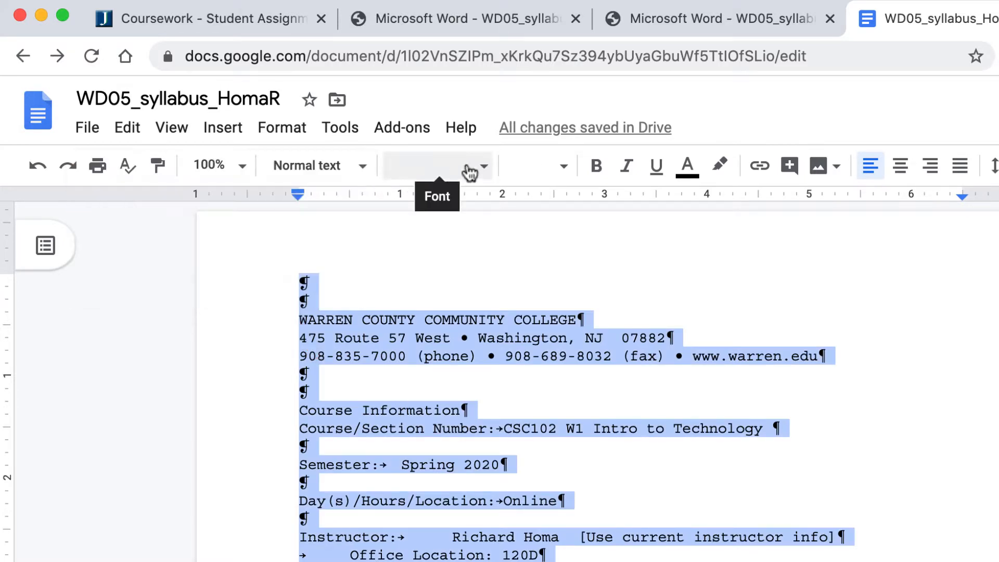
click(485, 168)
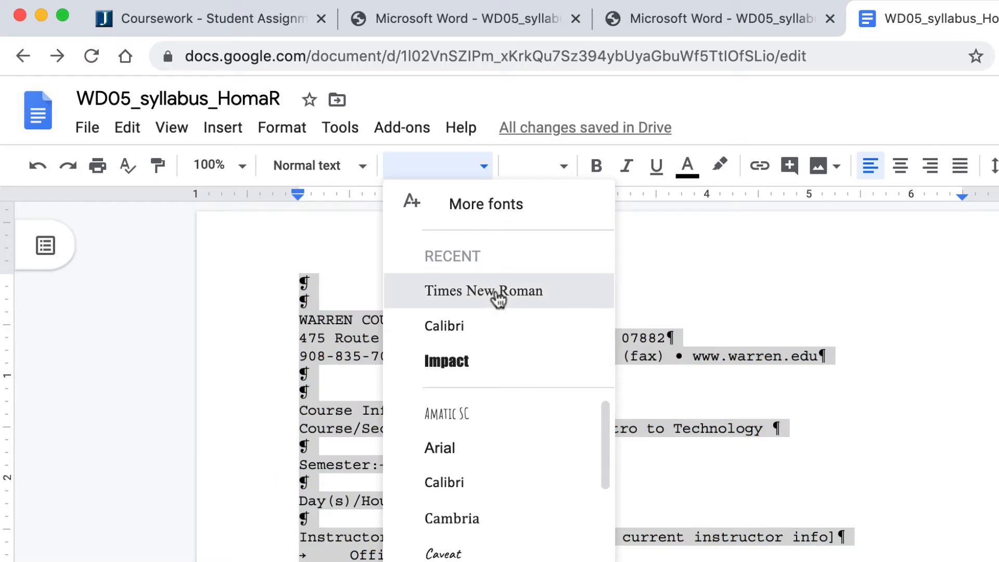
click(498, 294)
click(528, 165)
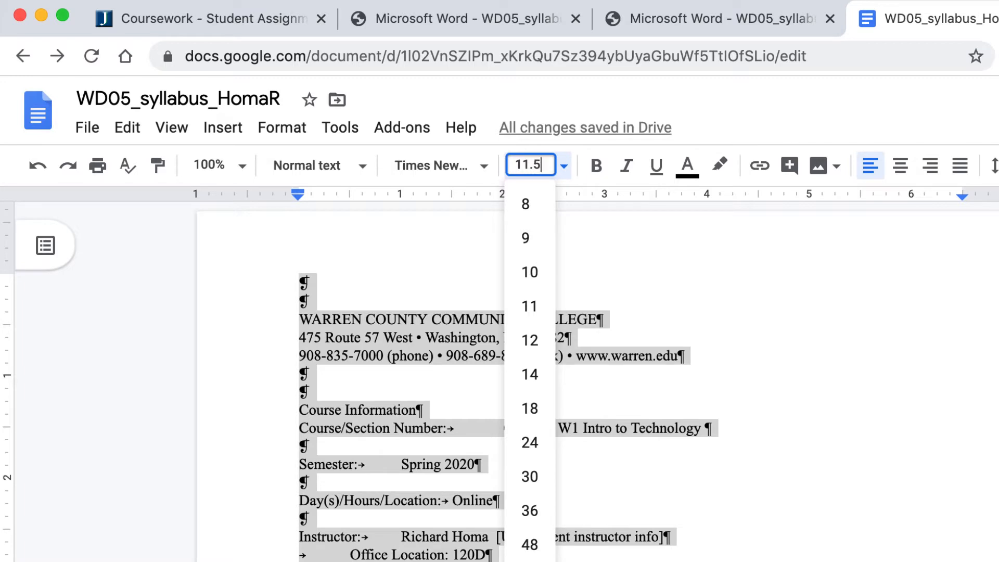
key(Return)
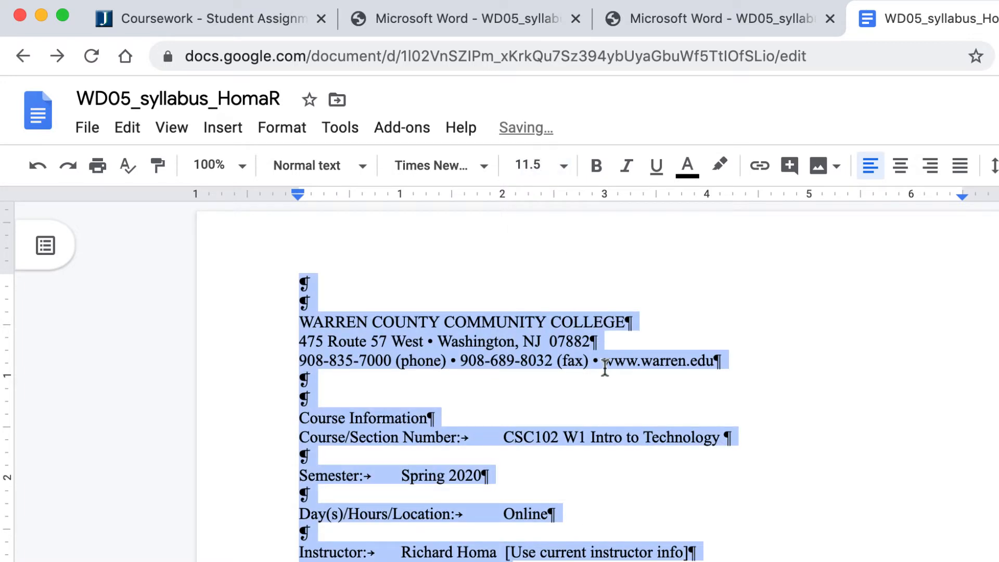
Check the Header/Footer Setup instructions and enter the syllabus header's first line as "Course#:", a tab and "CSC102W1".
click(604, 365)
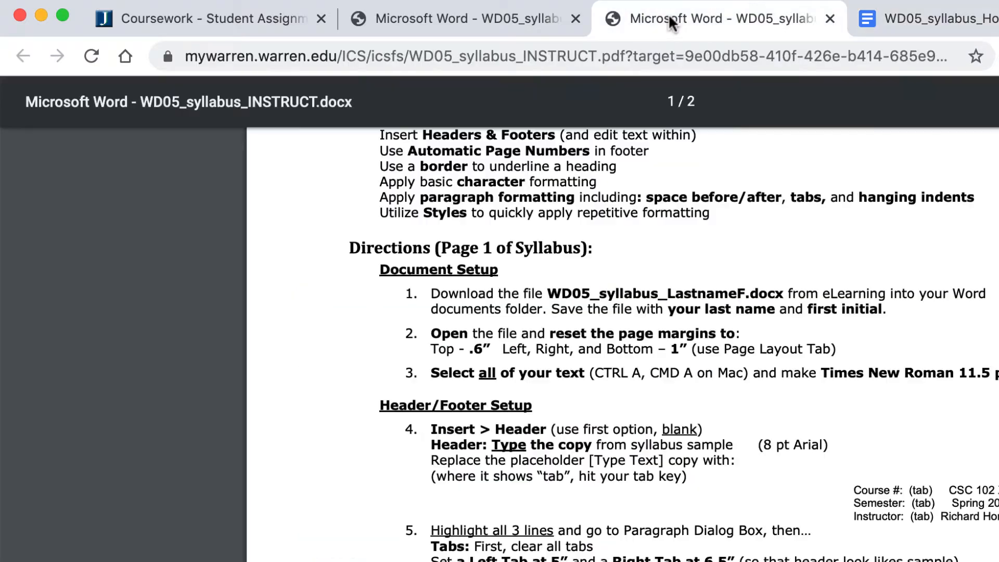
click(655, 21)
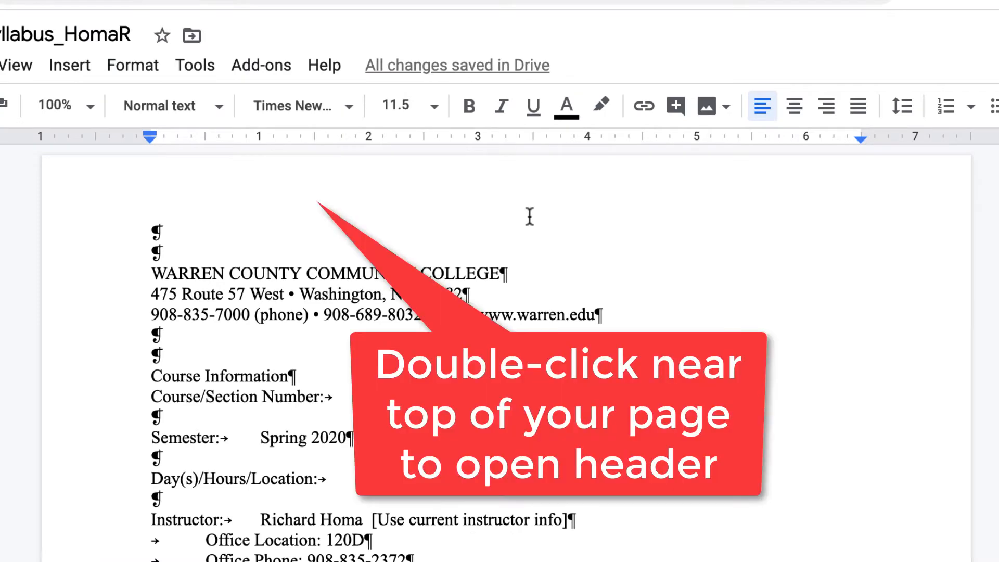
double_click(562, 195)
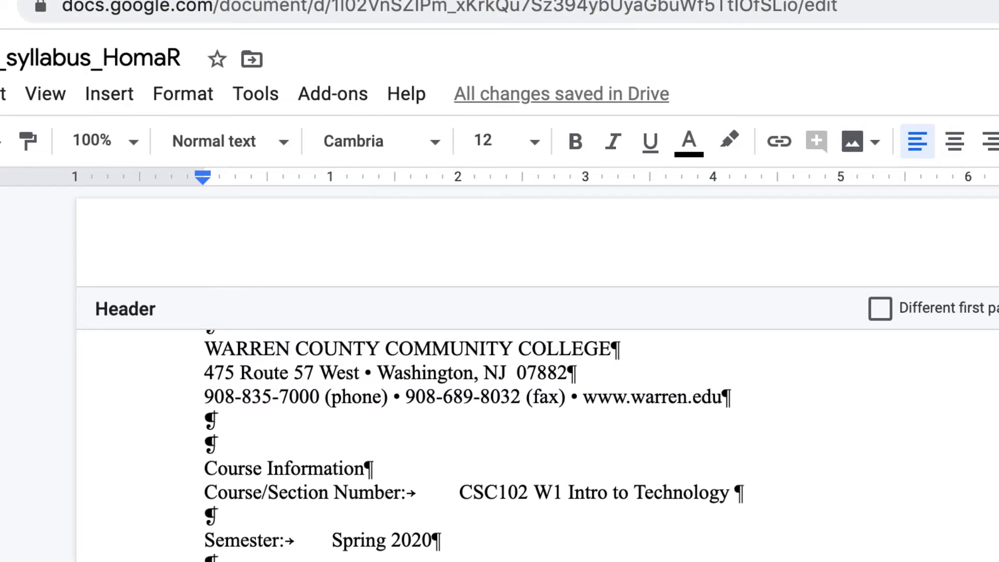
text(Course#)
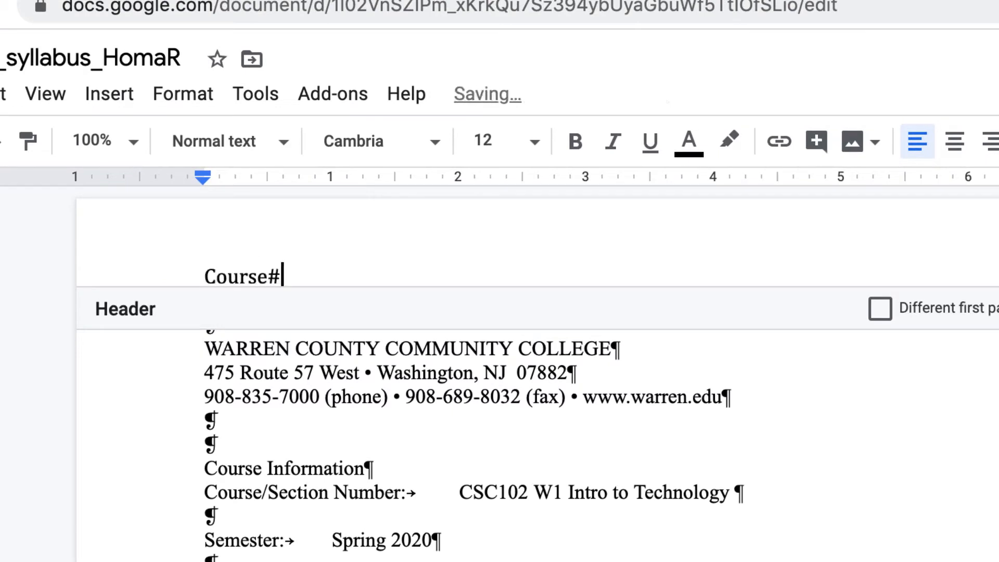
text(:)
key(Tab)
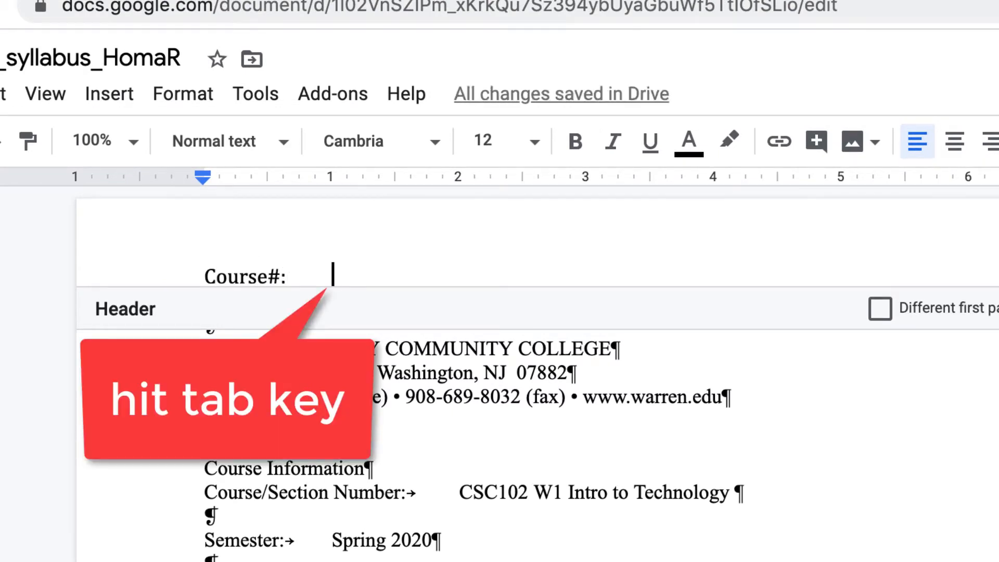
text(CSC102W1)
key(Return)
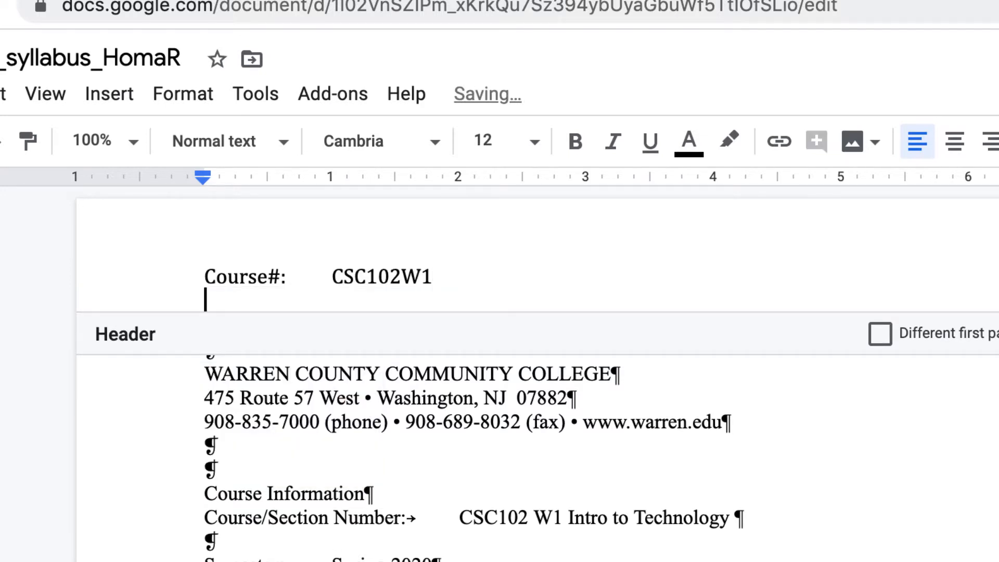
Add two tab-separated header lines: "Semester:" with "Spring2020", and "Instructor:" with the instructor's last name.
text(Semester:)
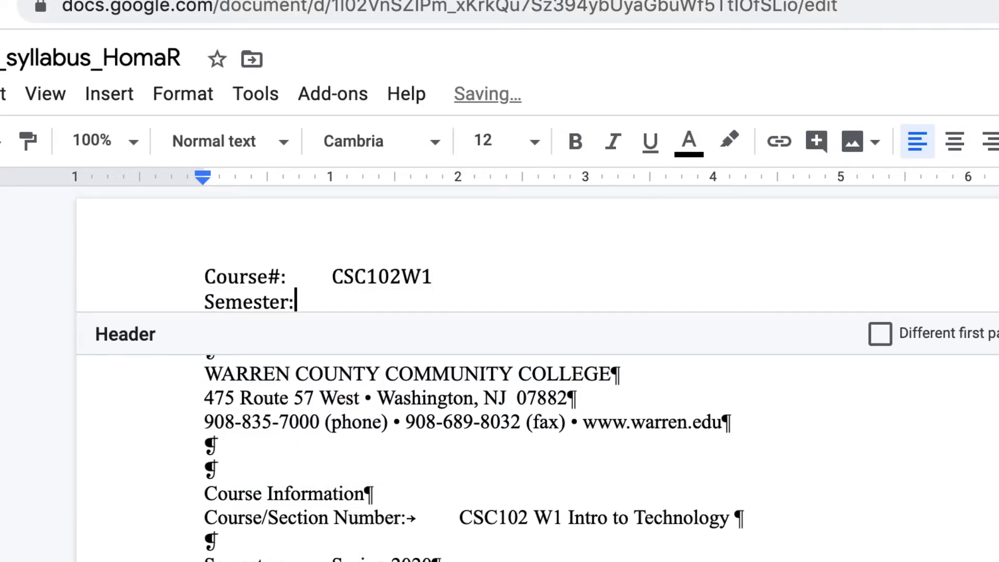
key(Tab)
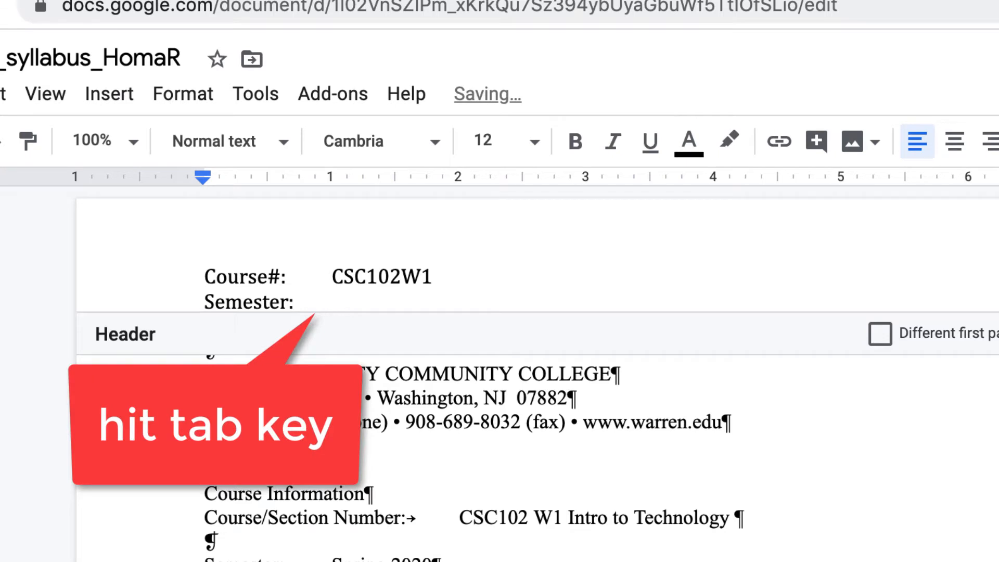
text(Spring2020)
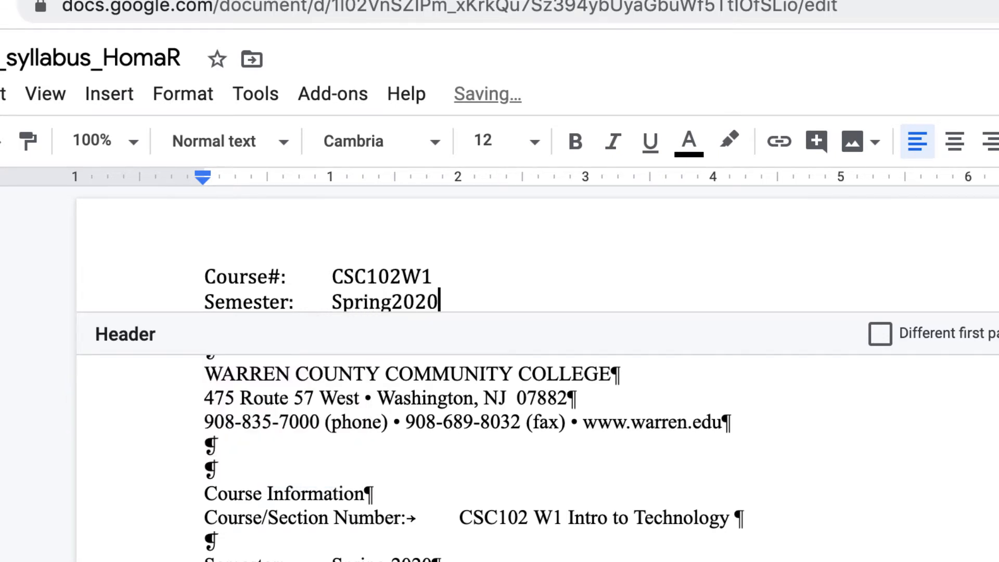
key(Return)
text(Instructor:)
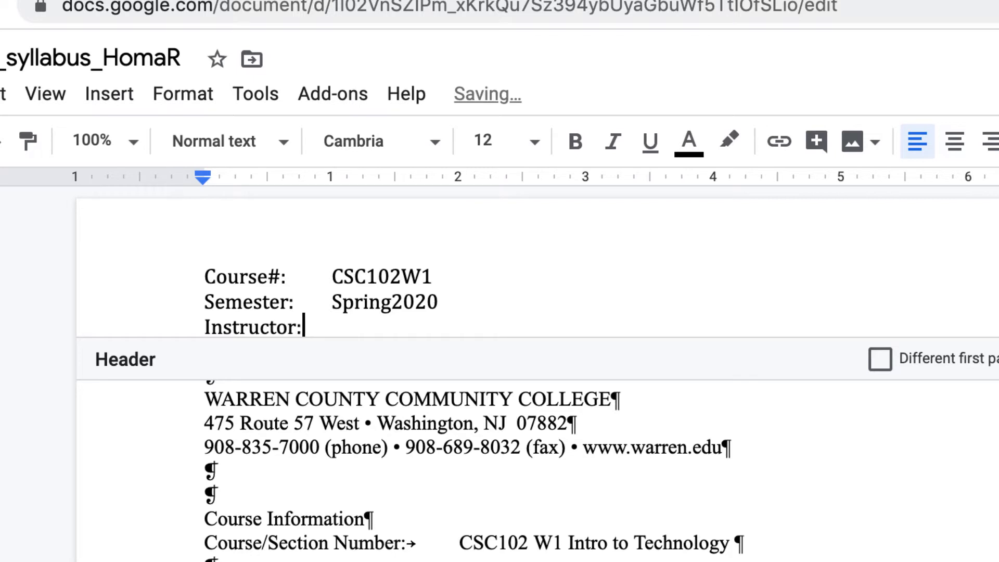
key(Tab)
text(Homa)
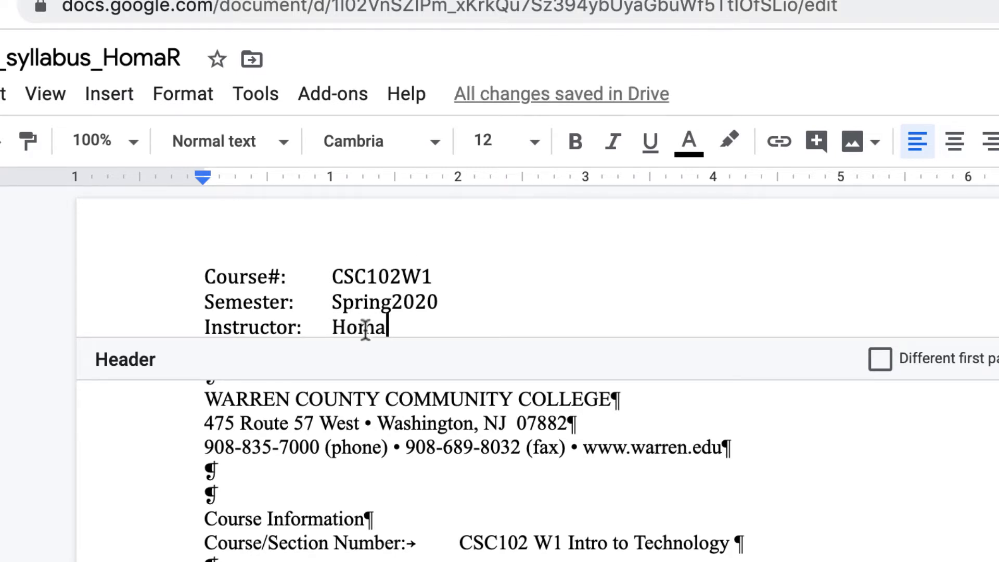
Format the three header lines as Calibri, size 8.
drag(390, 328, 172, 262)
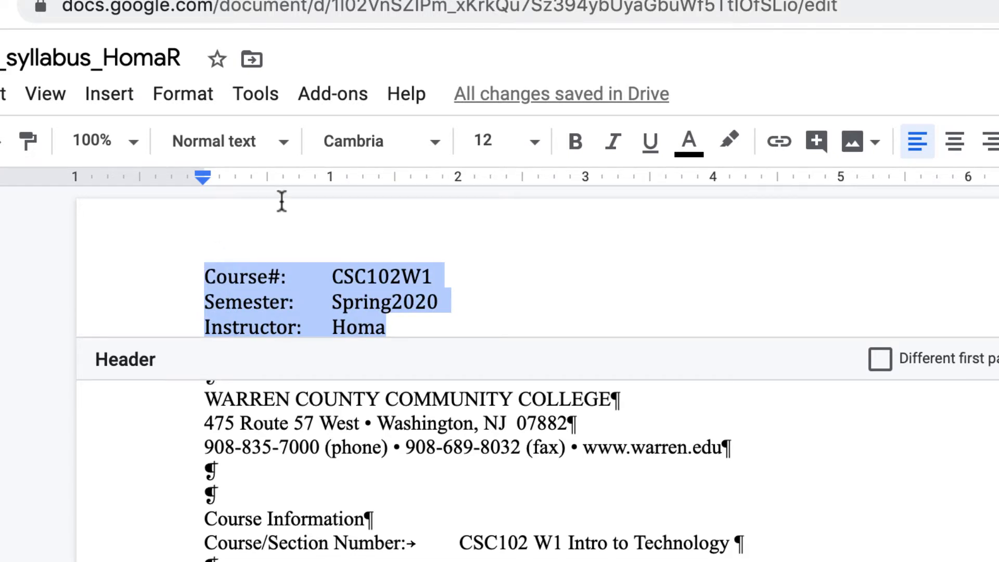
click(536, 143)
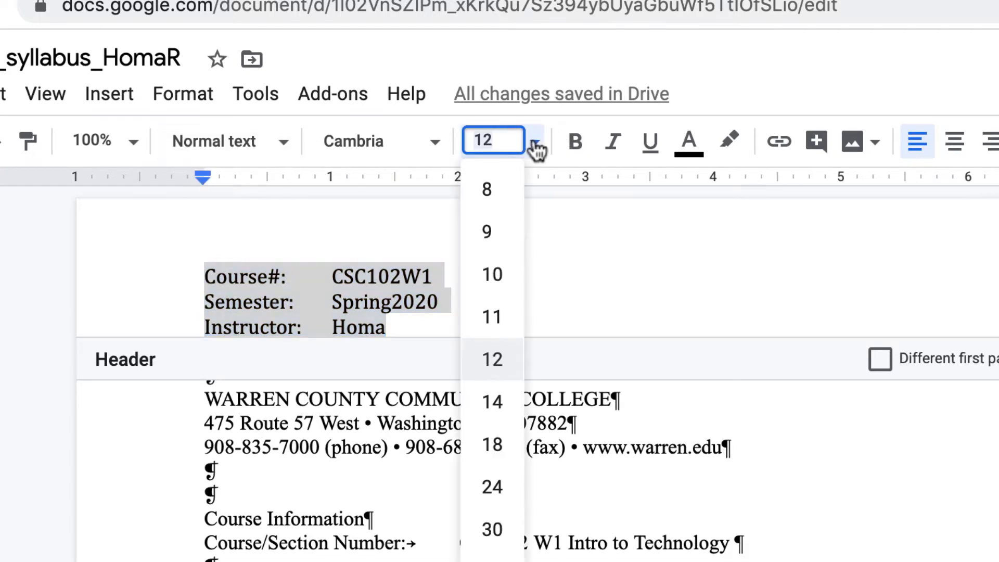
click(494, 190)
click(435, 142)
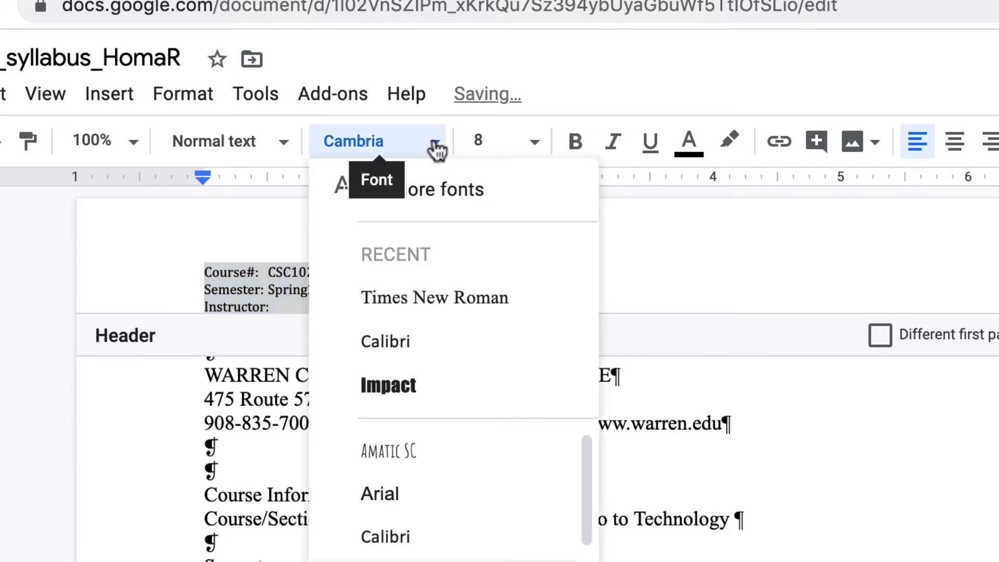
click(414, 343)
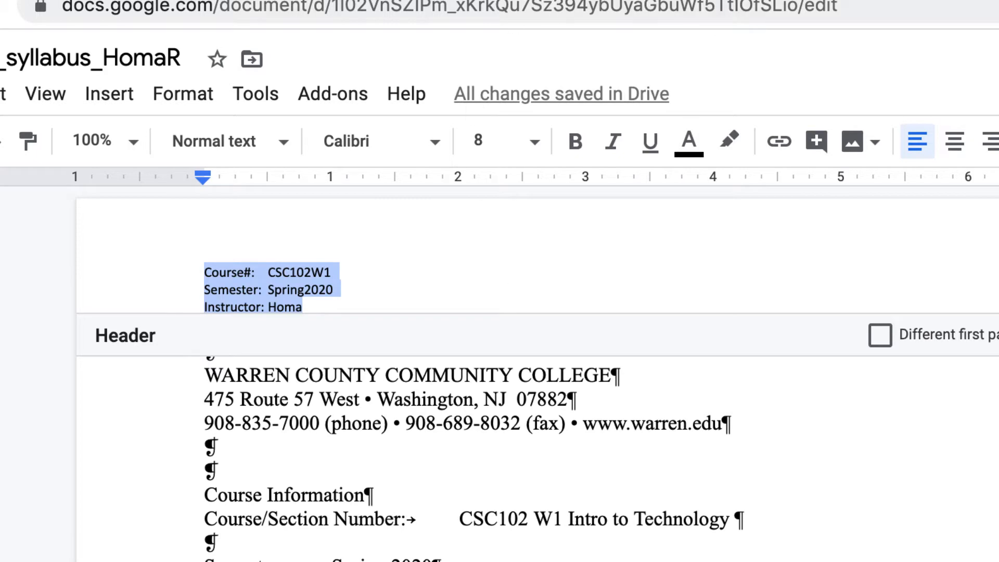
Set a left tab stop at 5 inches and a right tab stop at about 6.5 inches for the three header lines.
click(666, 0)
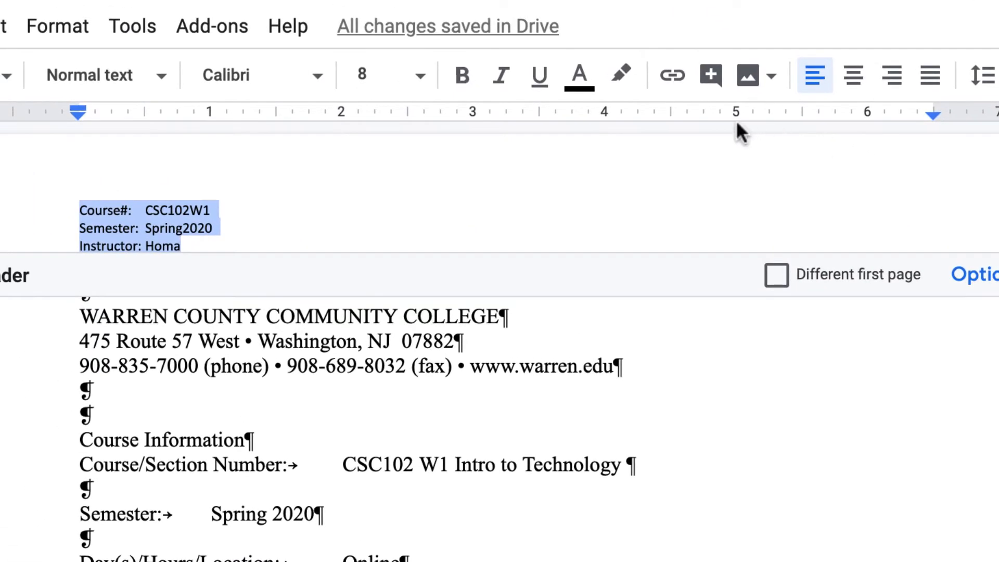
click(737, 115)
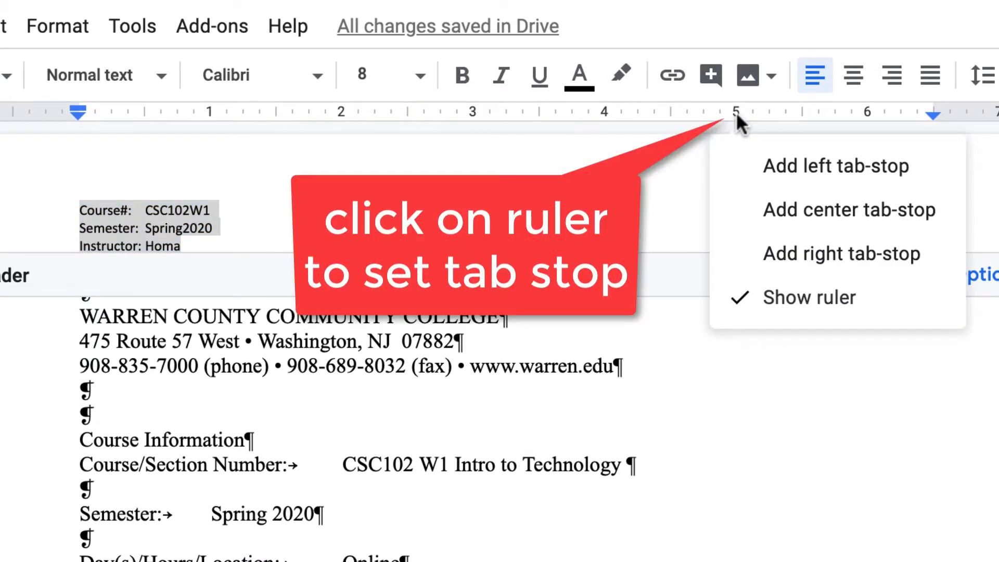
click(795, 172)
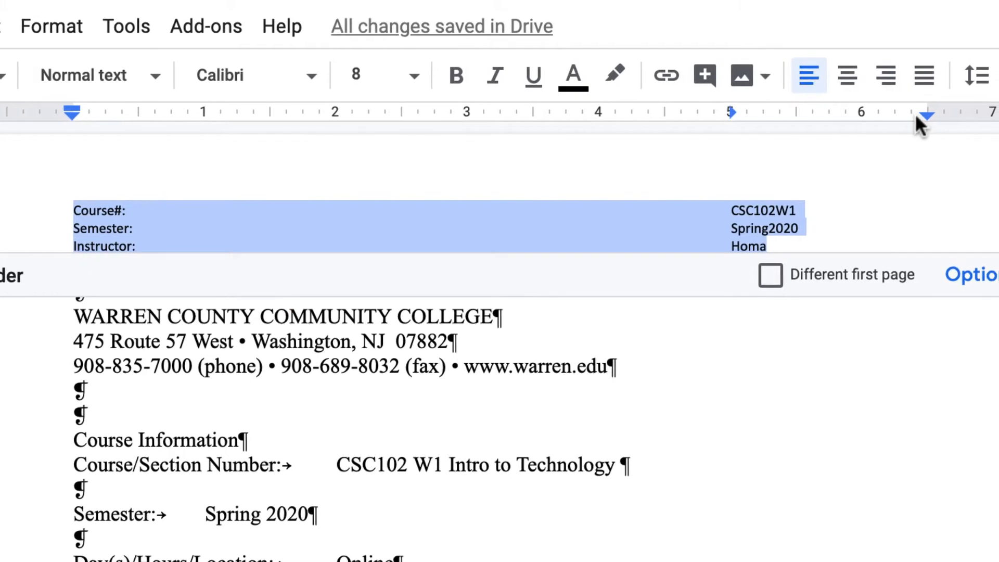
click(915, 112)
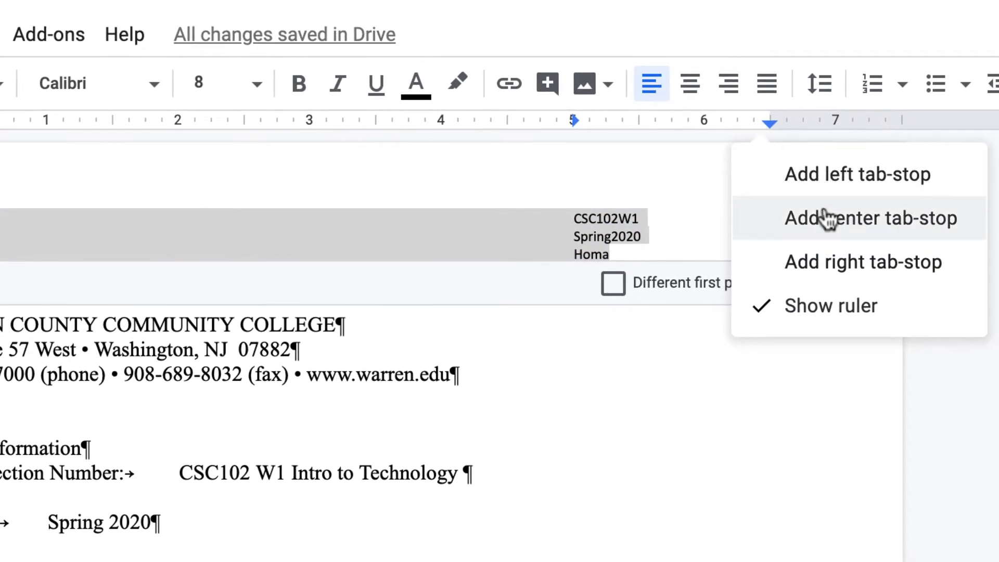
click(836, 276)
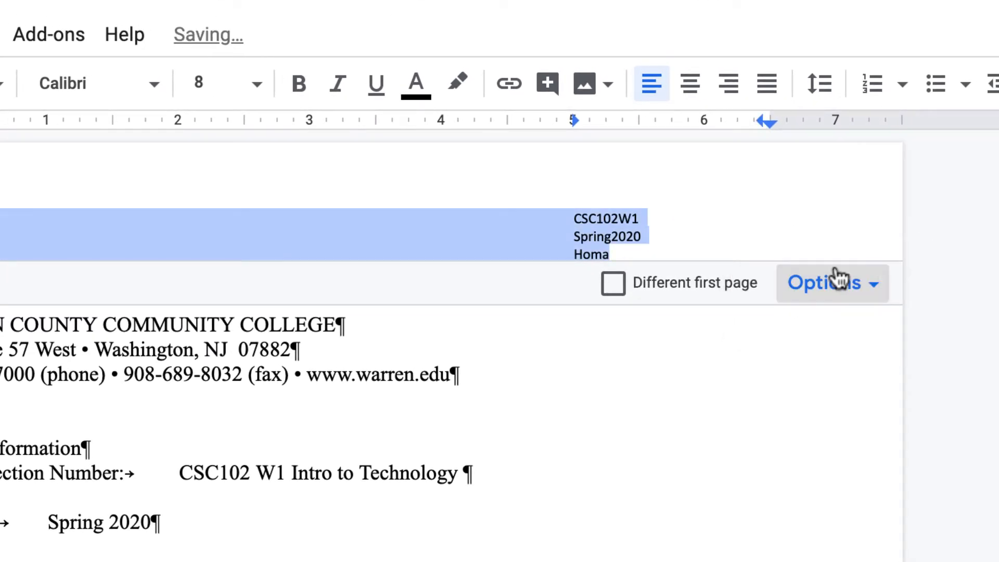
Insert a tab before the Course#, Semester and Instructor labels so they align at the 5-inch tab stop.
click(198, 267)
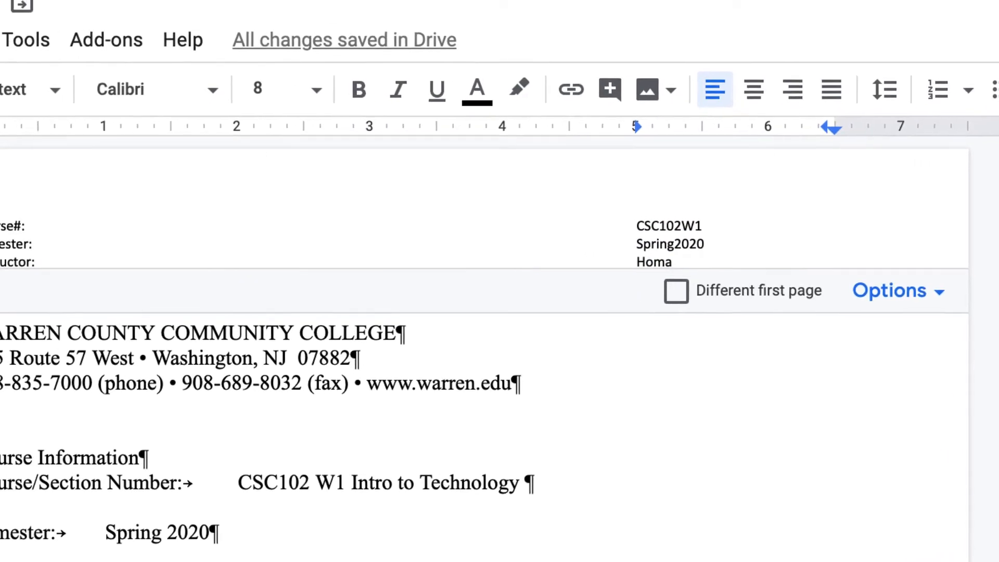
click(155, 249)
click(94, 111)
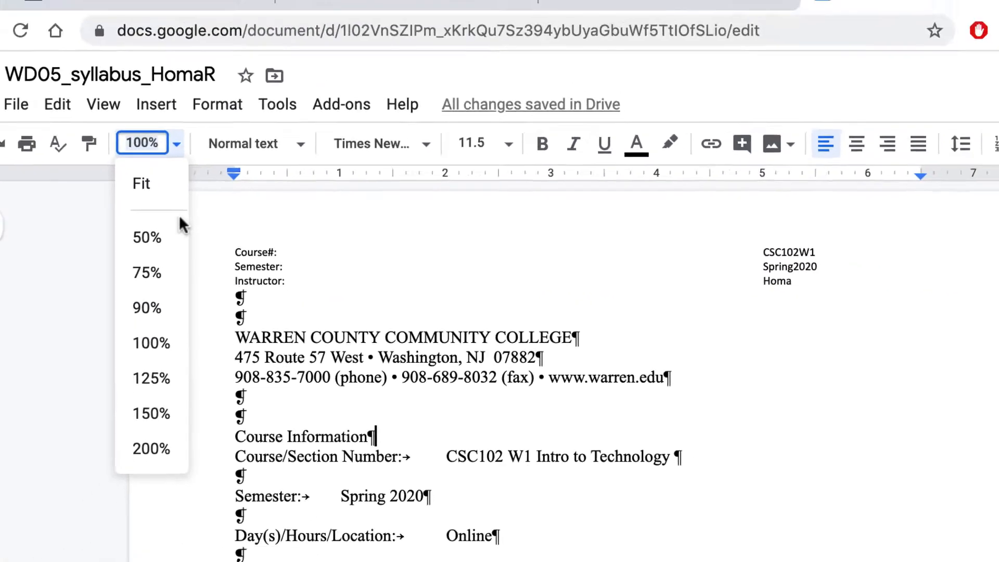
click(184, 201)
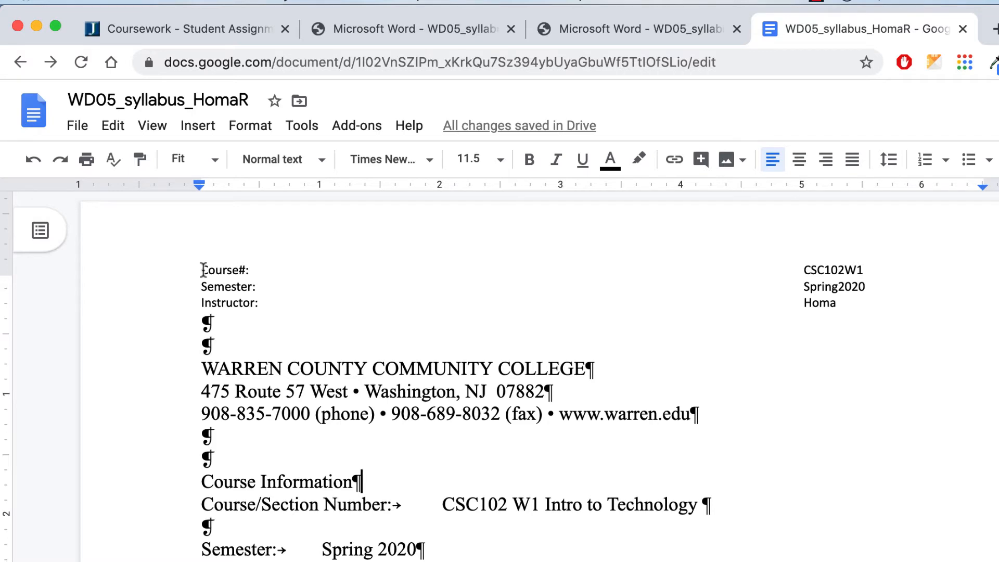
double_click(222, 267)
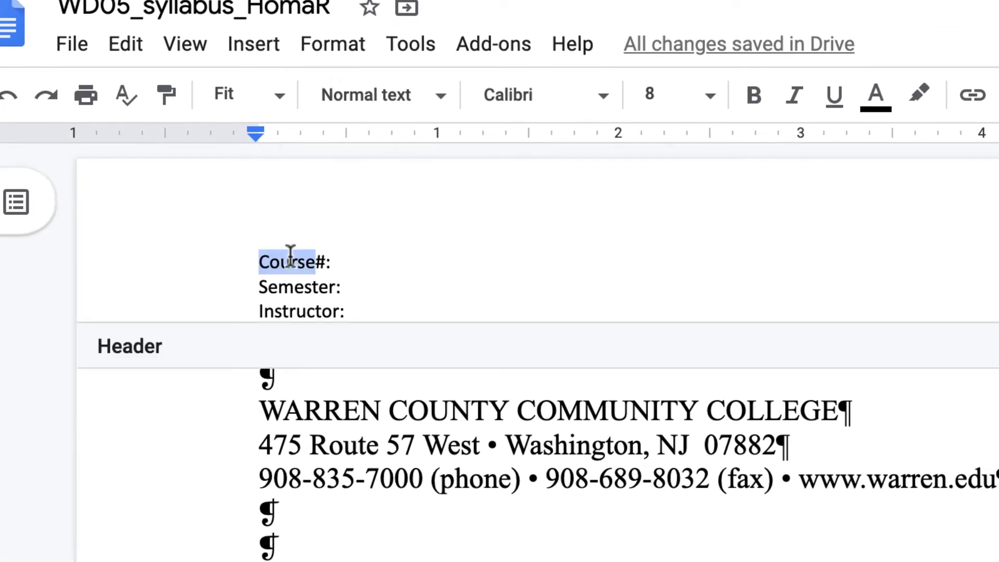
click(283, 260)
key(Tab)
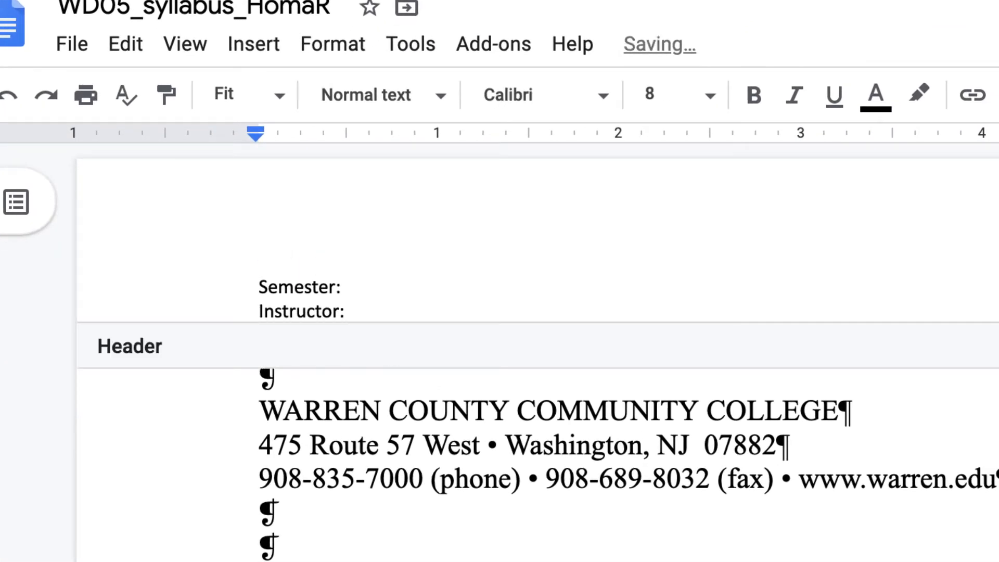
click(258, 286)
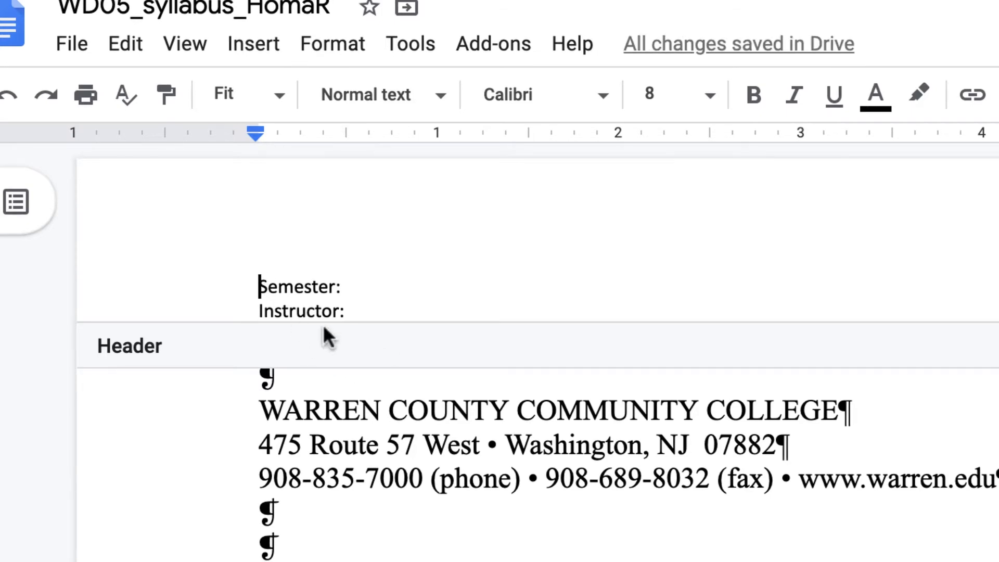
key(Tab)
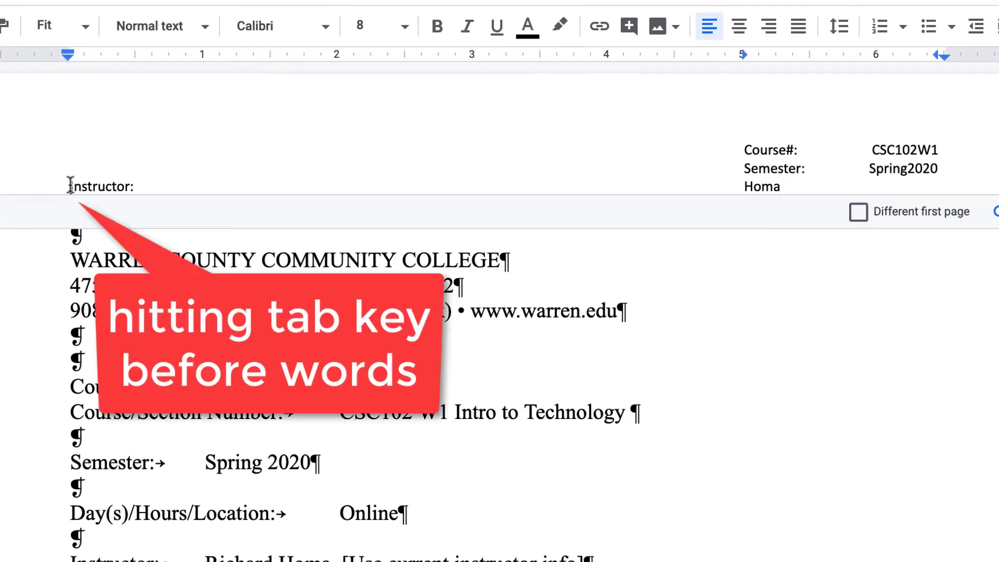
key(Tab)
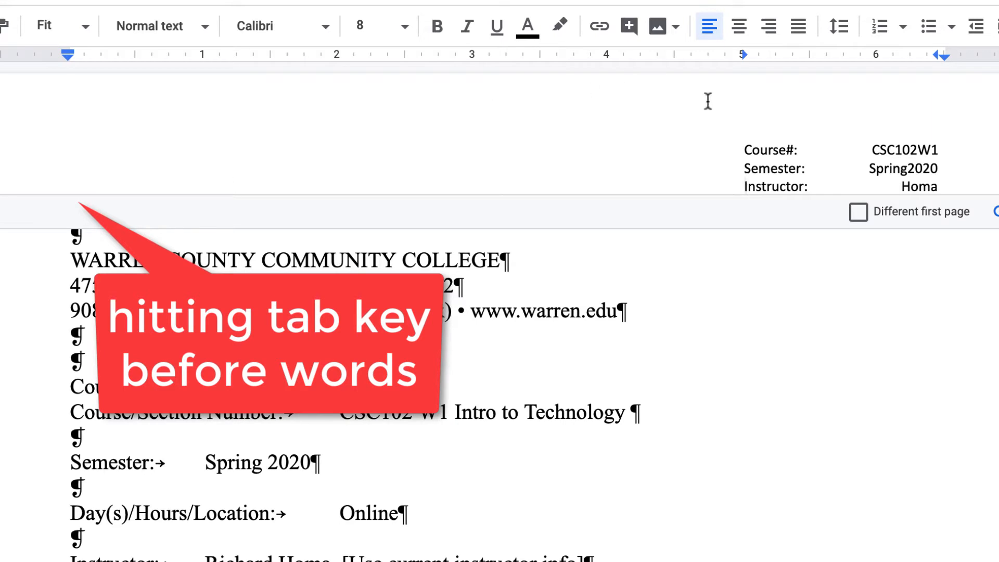
Change the font of all three header lines to Arial.
drag(745, 148, 971, 185)
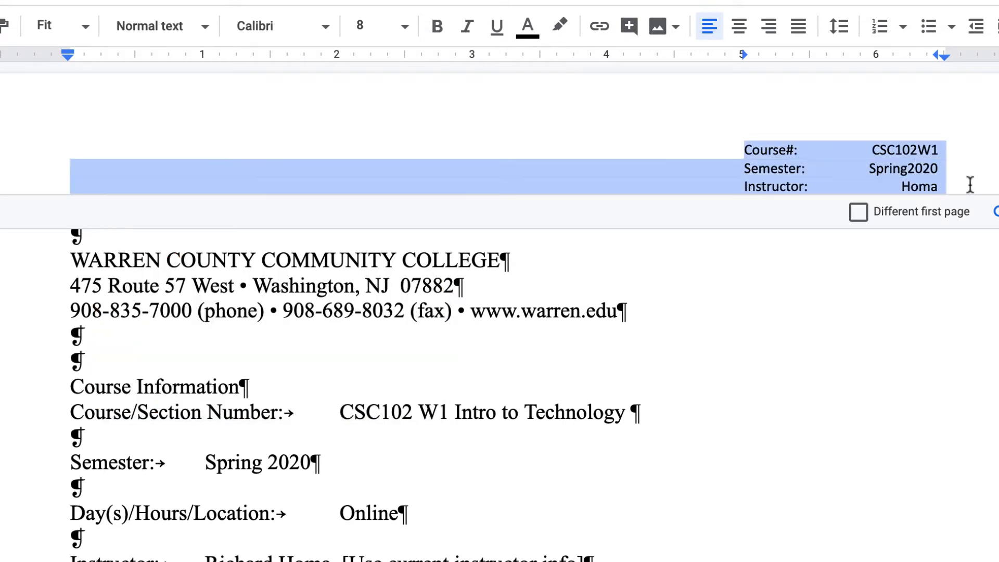
click(323, 26)
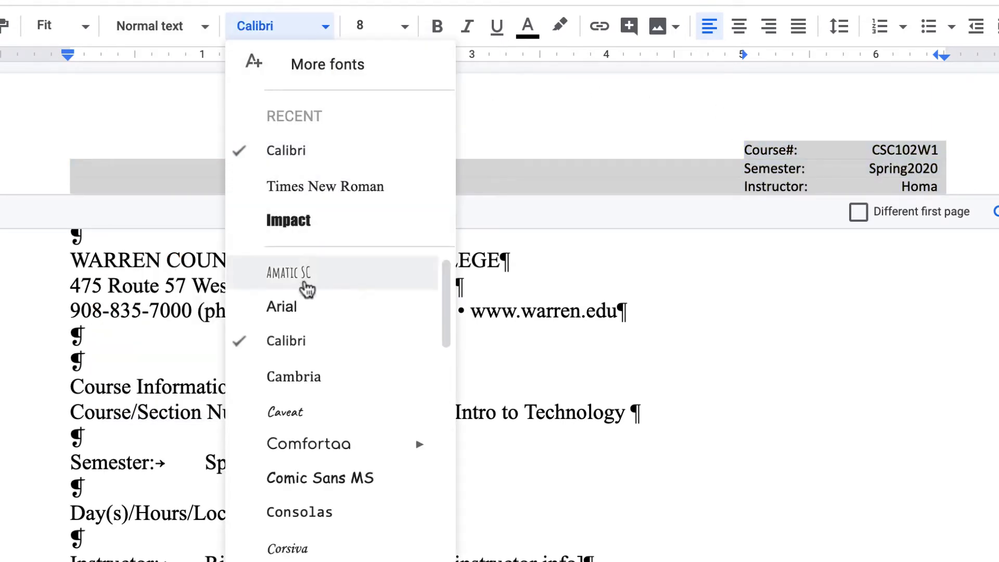
click(294, 312)
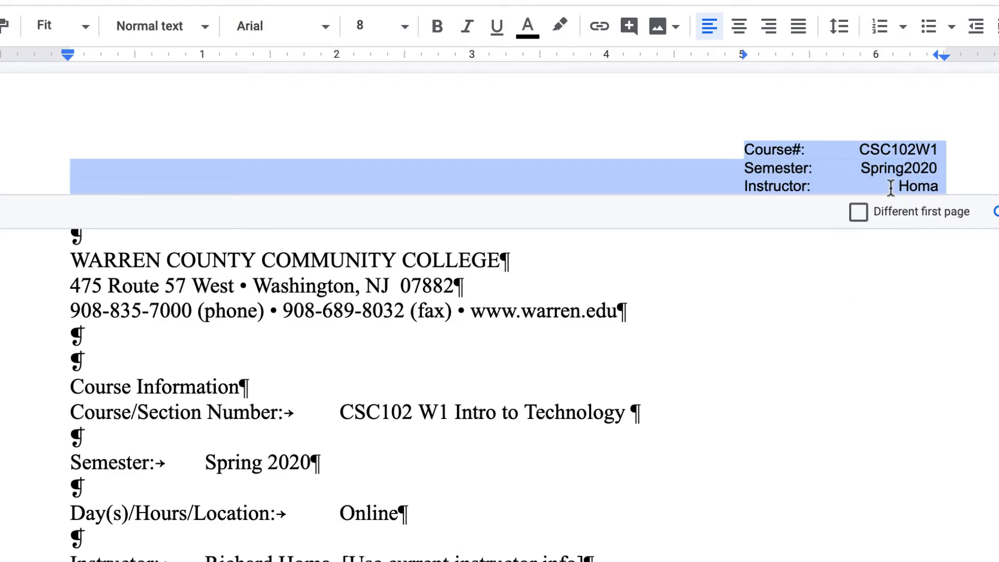
Open the first page's footer, insert an automatic page number, and align it right.
scroll(841, 300, down, 15)
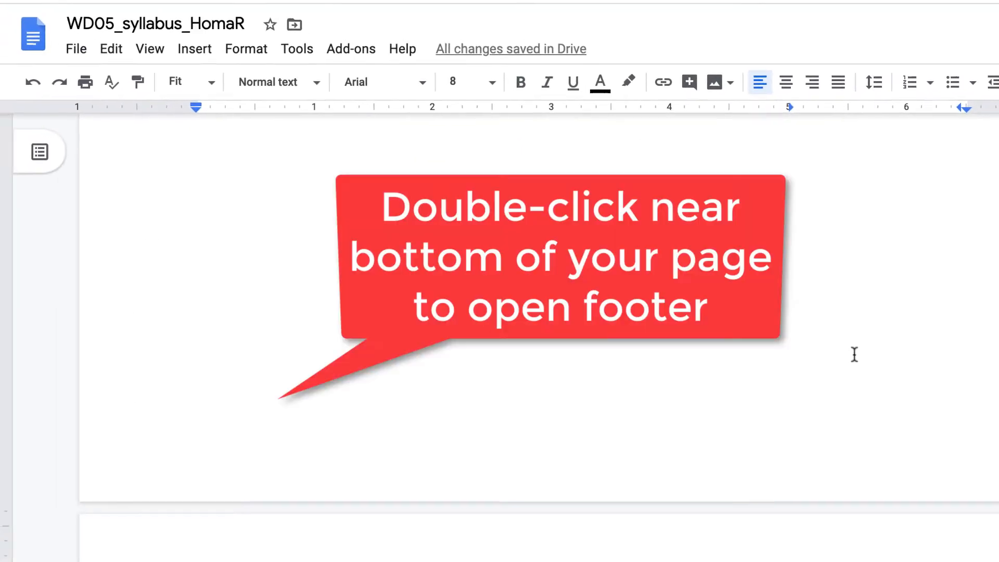
double_click(770, 414)
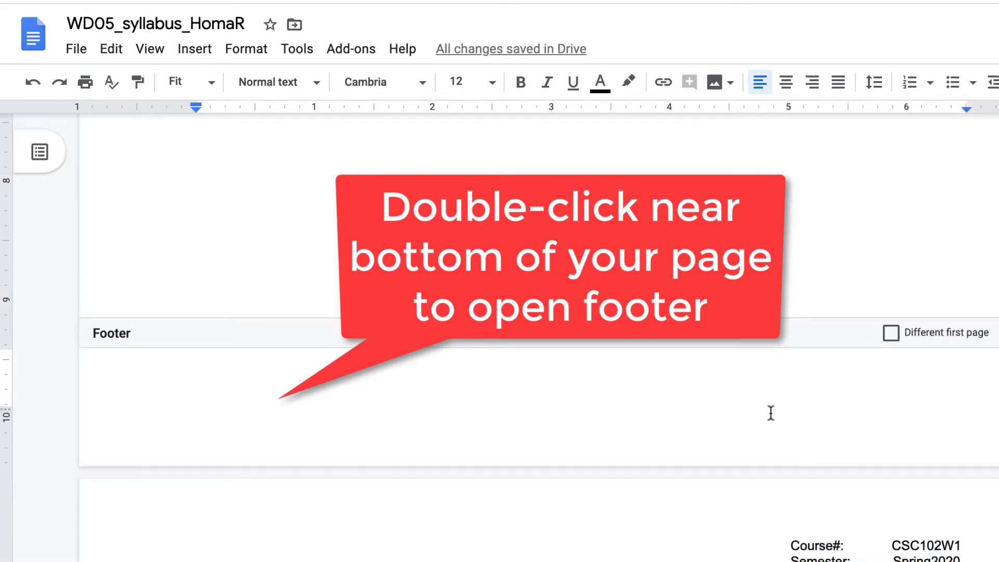
click(195, 51)
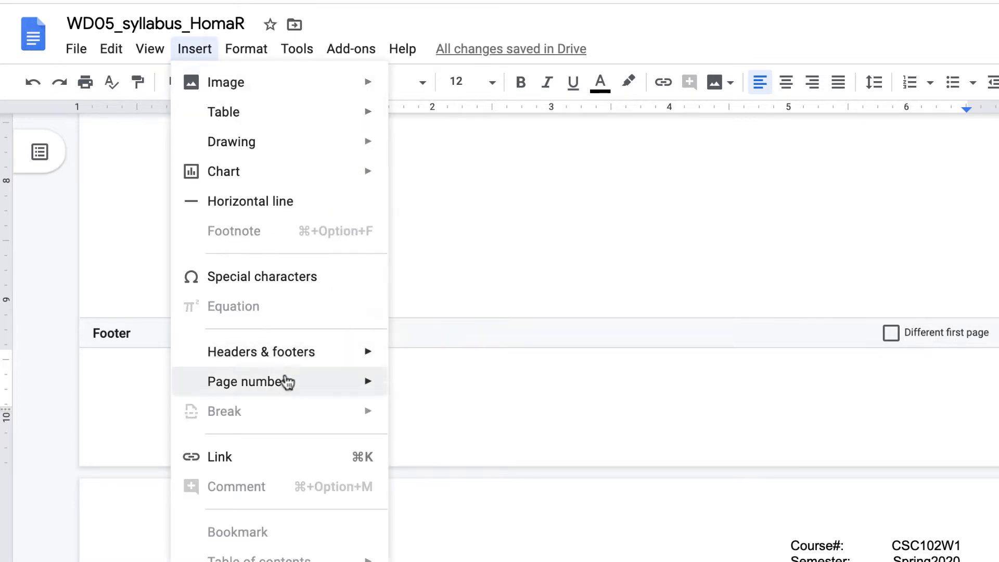
mouse_move(289, 390)
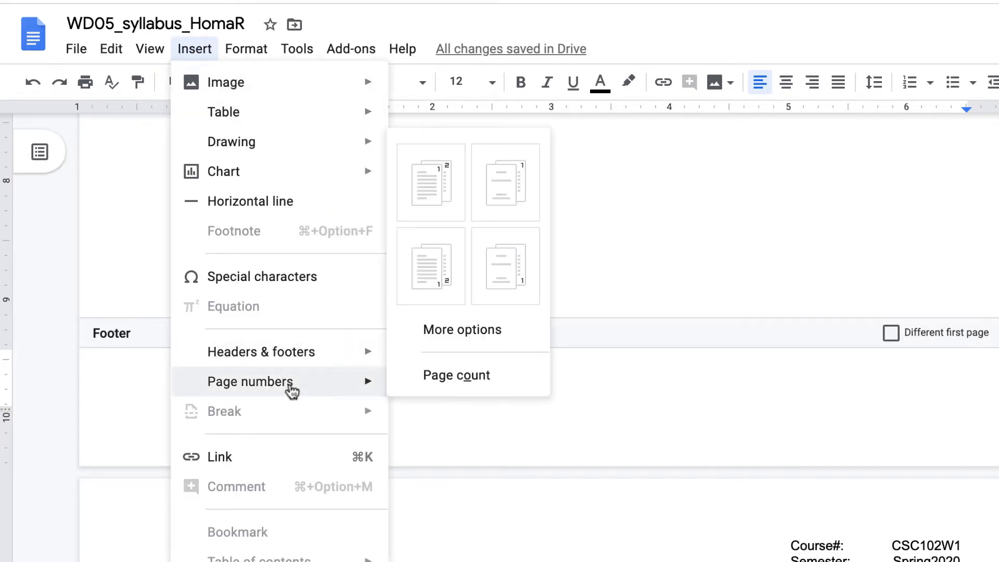
click(424, 273)
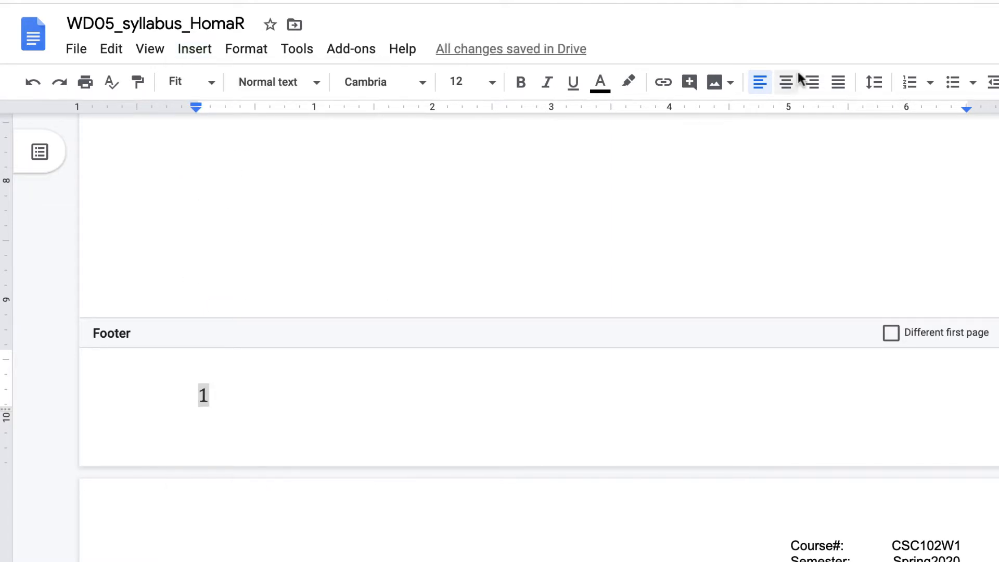
click(812, 82)
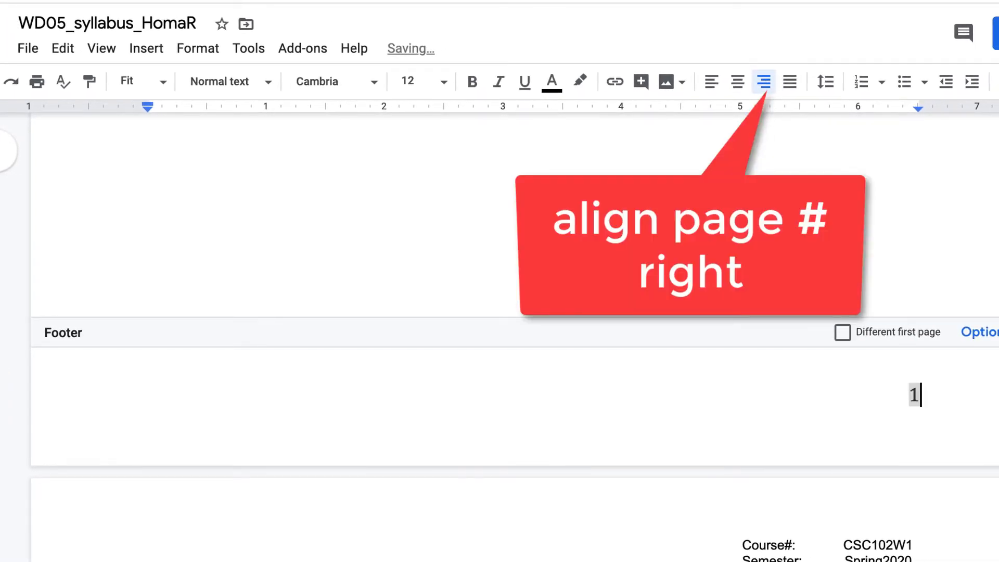
Review the document's pages to check the right-aligned page numbers, the header, and where the first page's text ends.
scroll(718, 326, down, 10)
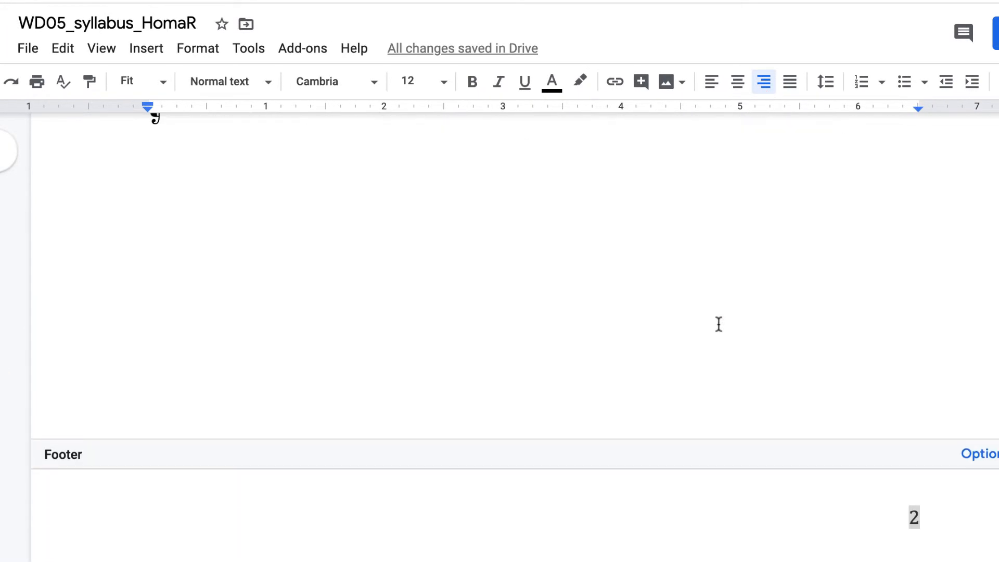
scroll(743, 271, up, 10)
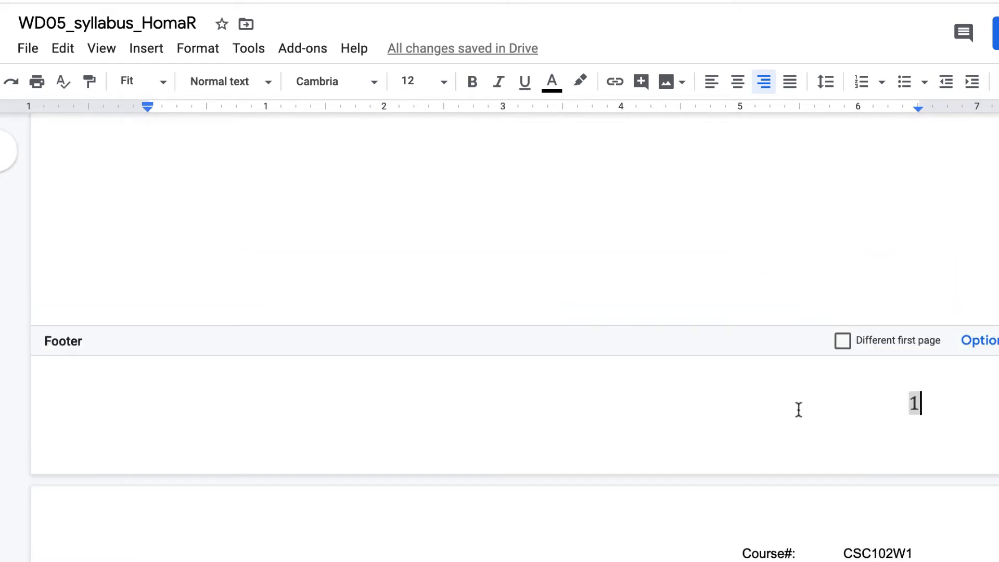
scroll(799, 409, up, 10)
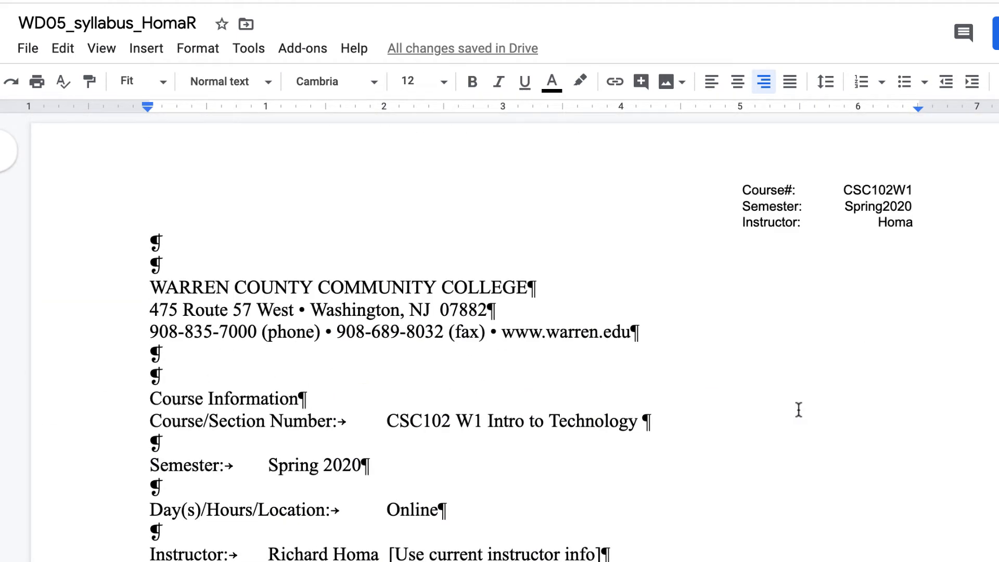
scroll(664, 319, down, 15)
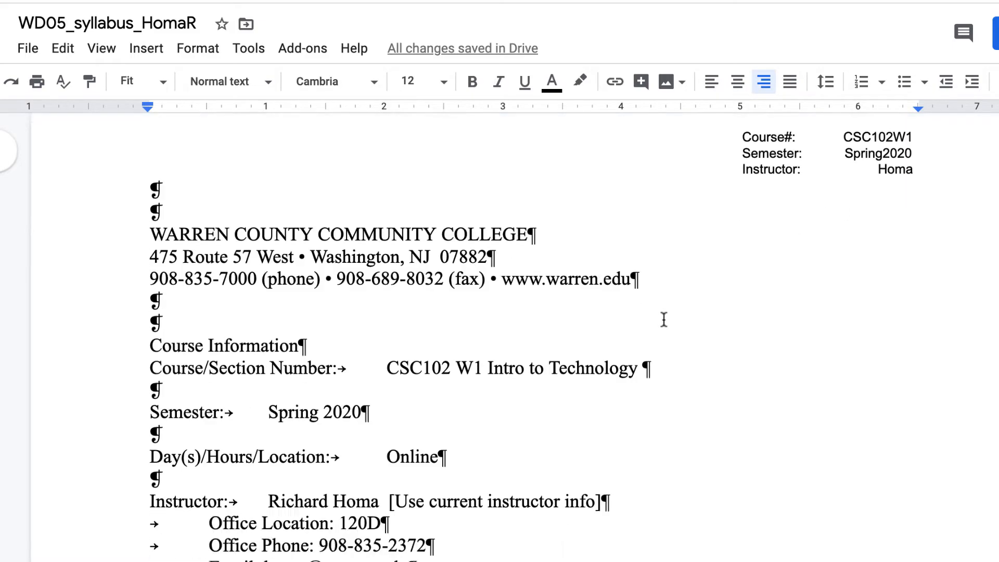
scroll(664, 319, up, 15)
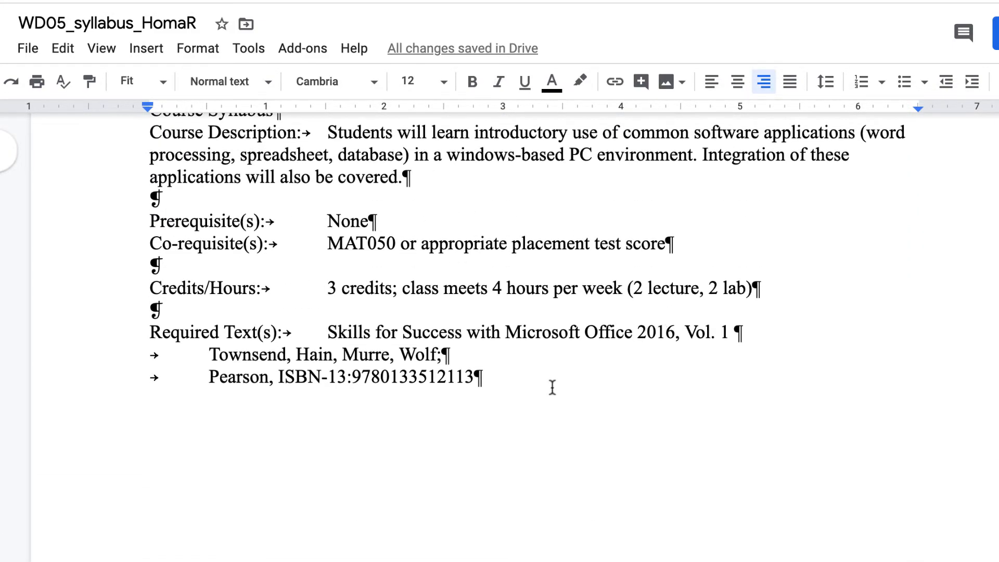
scroll(552, 387, down, 8)
scroll(552, 387, up, 6)
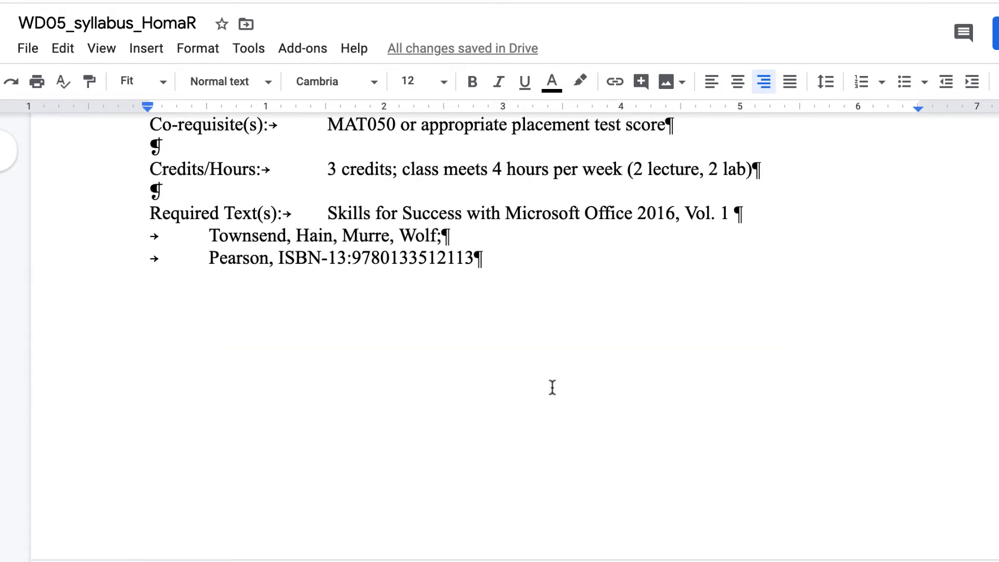
double_click(590, 337)
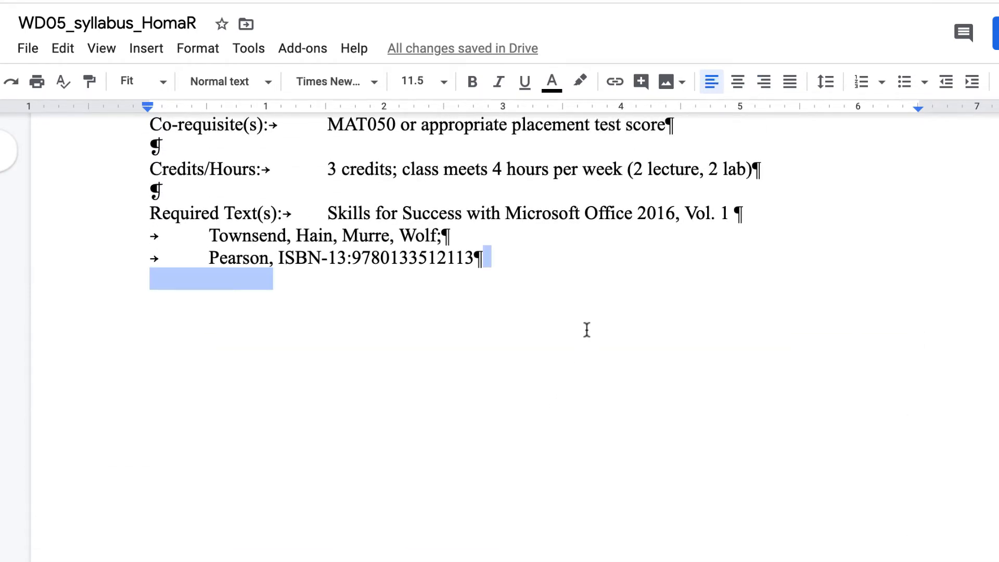
click(586, 327)
Center the three lines of college name, address and phone information, and make WARREN COUNTY COMMUNITY COLLEGE bold.
scroll(586, 328, up, 10)
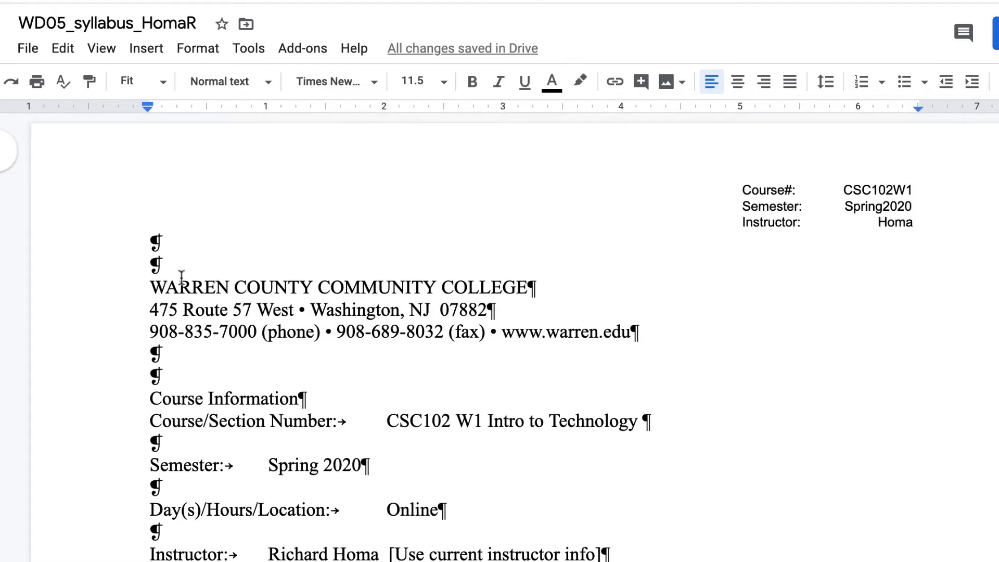
drag(148, 288, 665, 334)
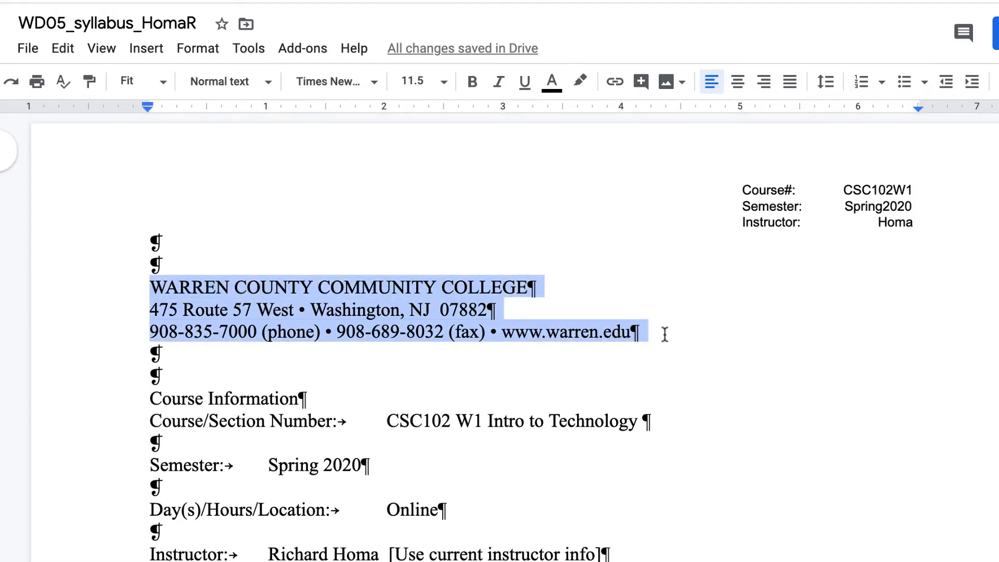
click(737, 82)
drag(345, 286, 727, 286)
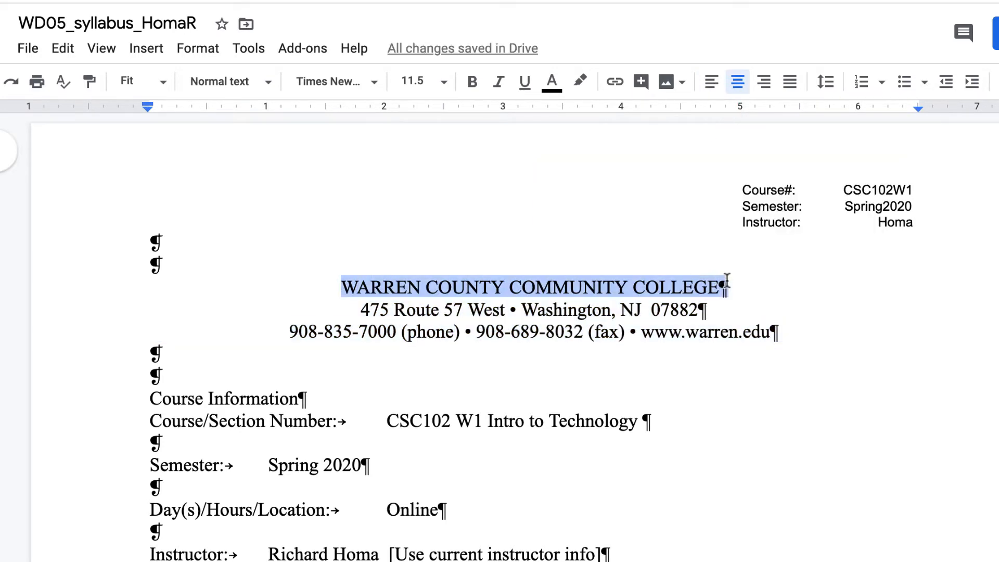
click(470, 79)
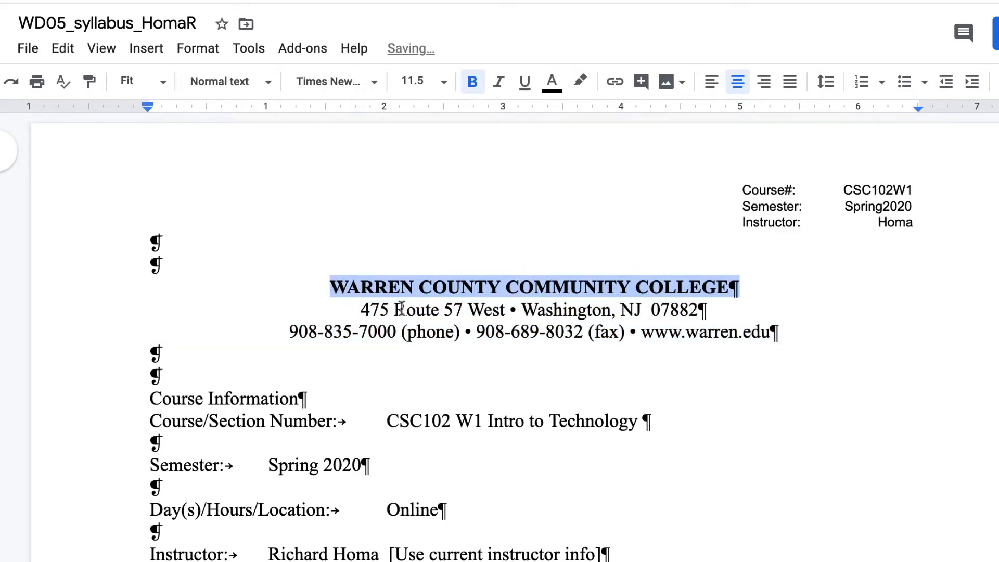
Set the font size of the college's address and phone lines to 10.
drag(363, 308, 789, 329)
click(444, 81)
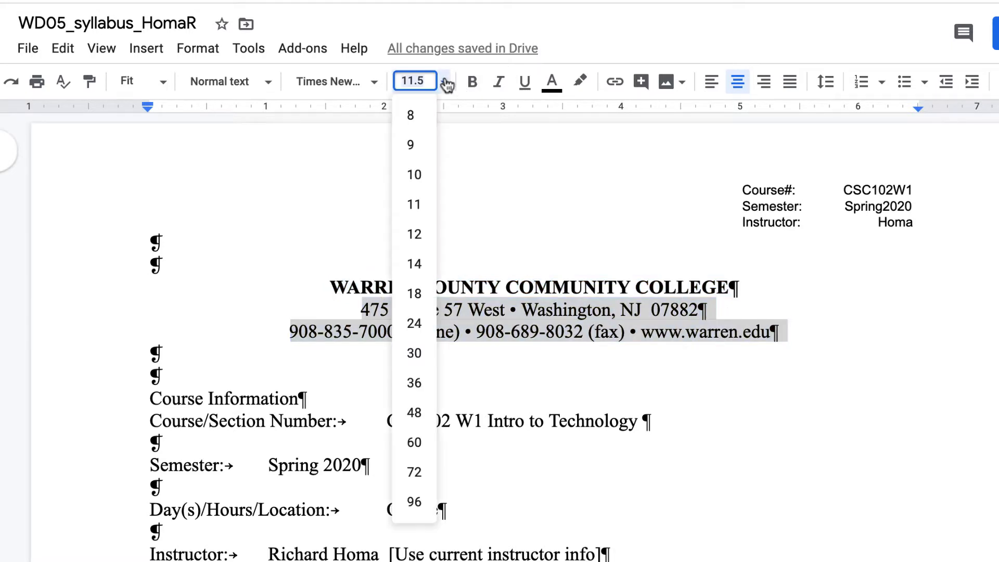
click(419, 174)
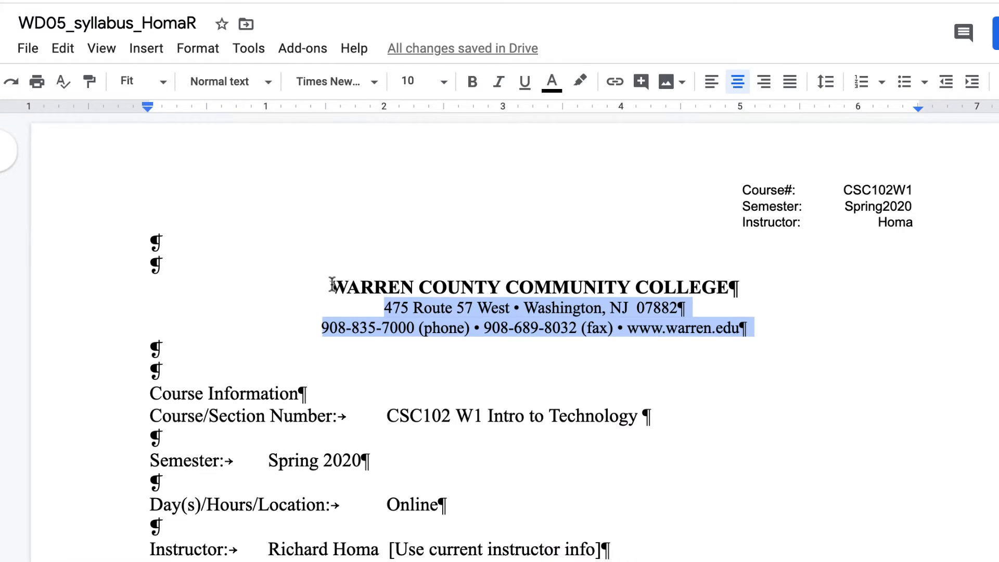
Set the college name line to font size 12 and the address and phone lines below it to size 9.
drag(332, 286, 750, 283)
click(444, 82)
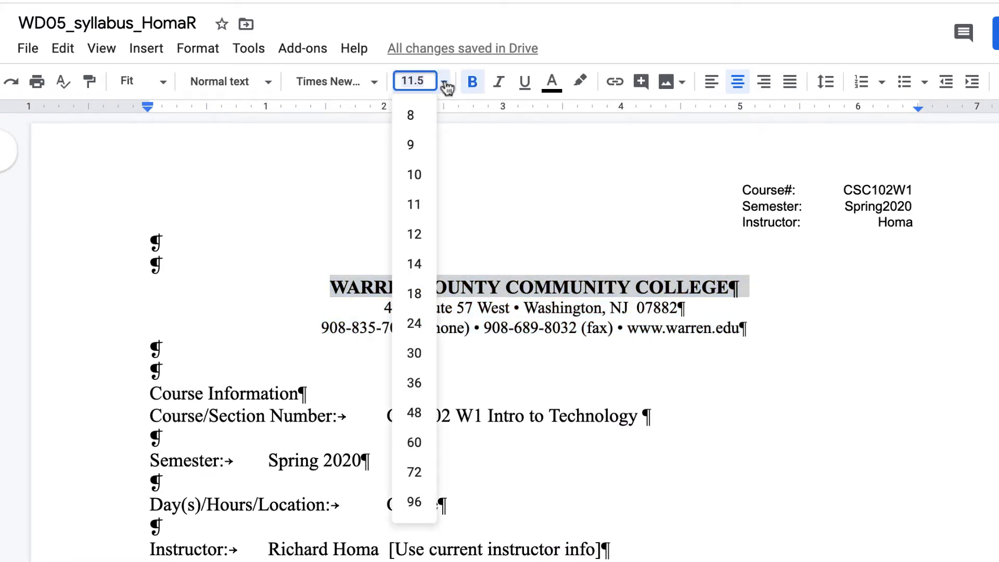
click(414, 234)
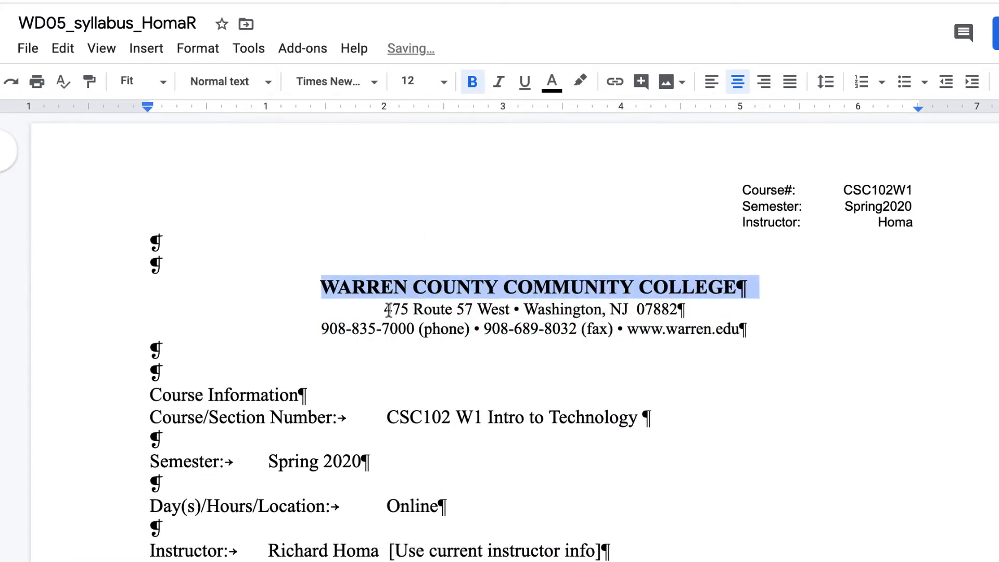
drag(386, 307, 749, 330)
click(445, 83)
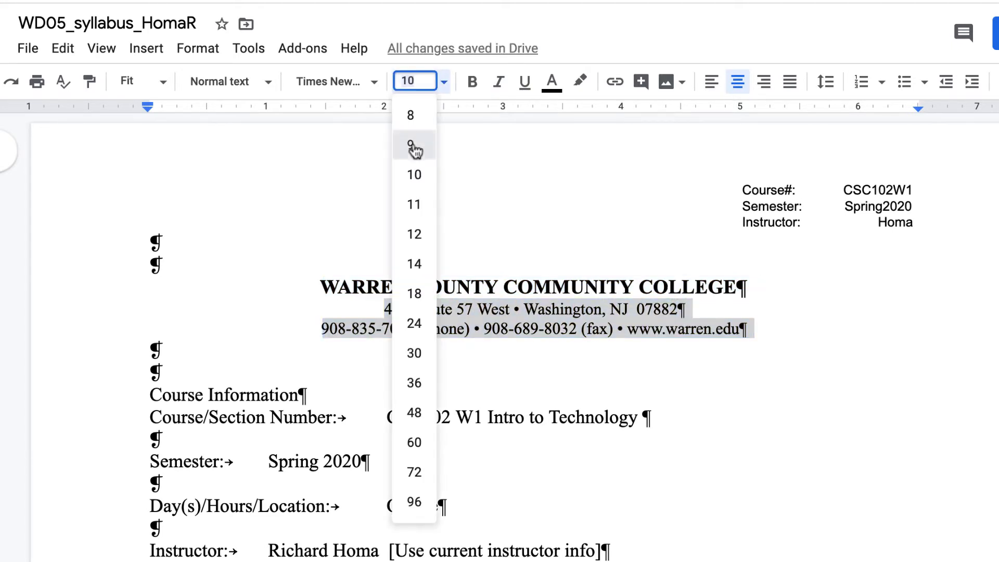
click(419, 145)
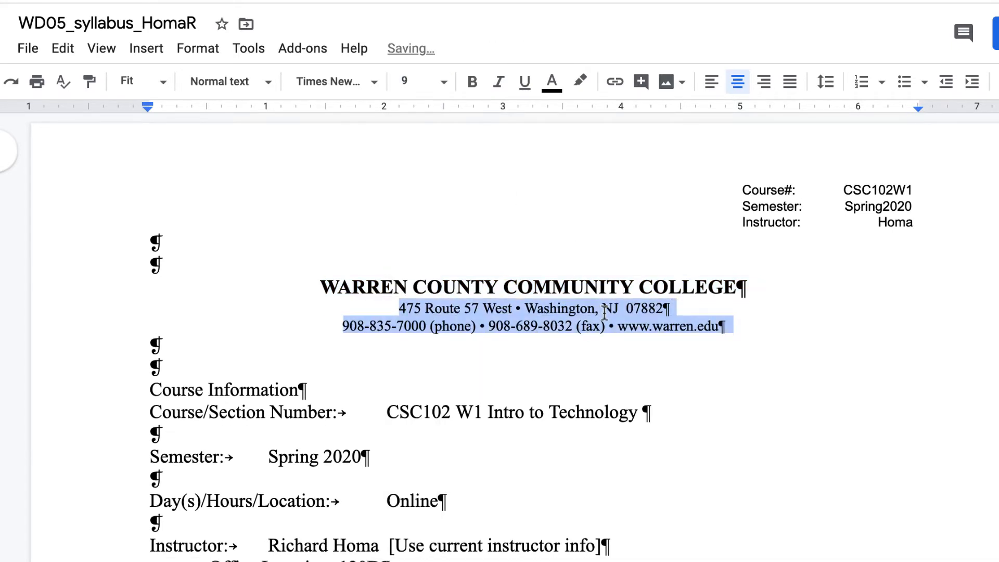
Set the font size of the Course Information heading to 12.
scroll(604, 313, down, 3)
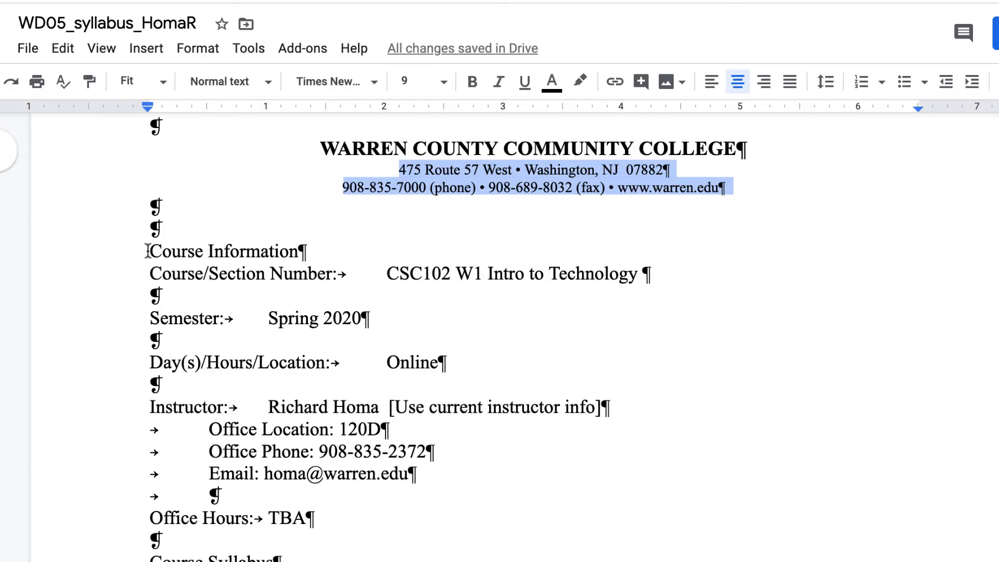
drag(147, 252, 327, 249)
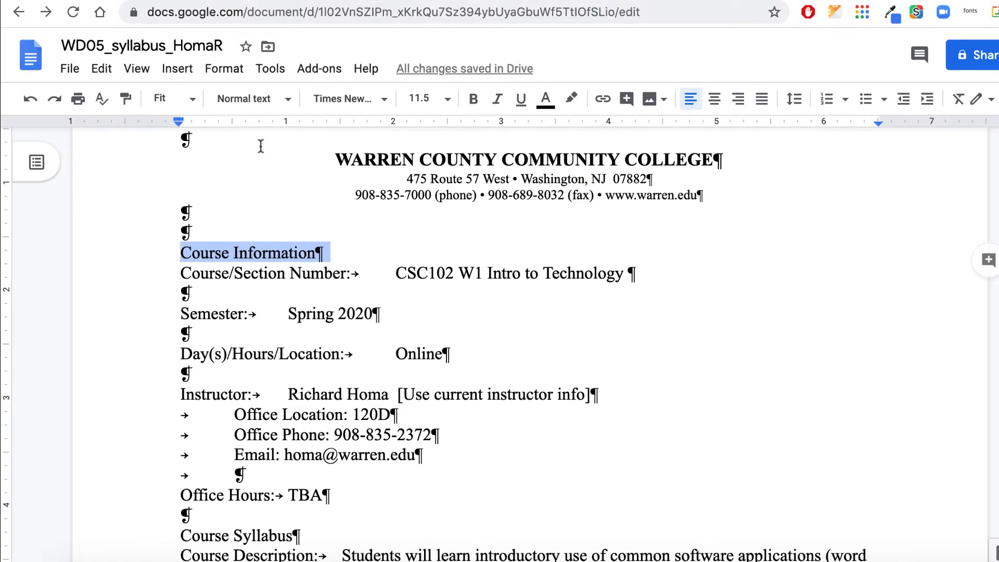
click(425, 98)
click(426, 239)
Consult the heading specifications in the WD05 instructions PDF and format the Course Information heading as 14 pt bold italic.
click(535, 1)
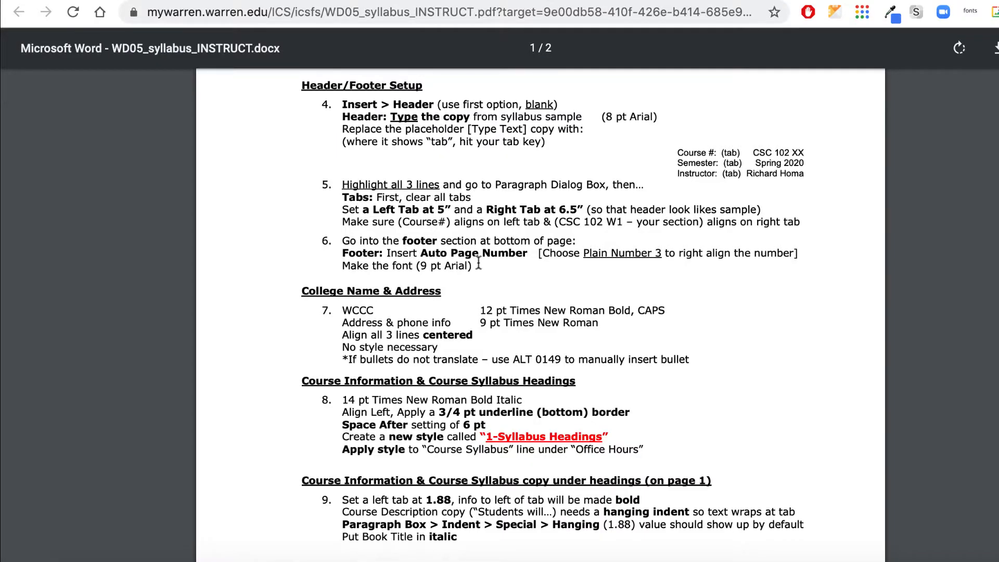
scroll(361, 297, down, 2)
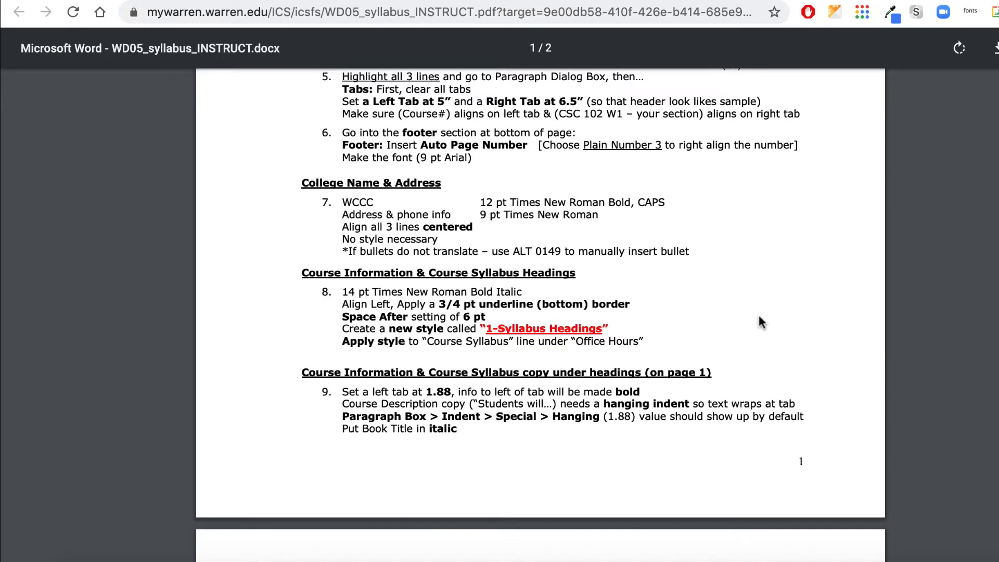
click(603, 1)
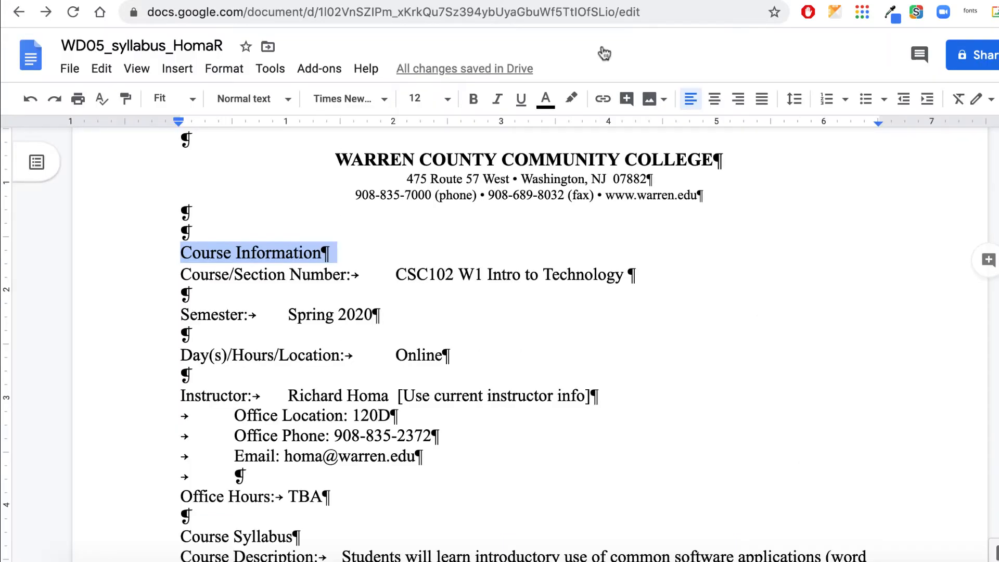
key(ctrl+shift+period)
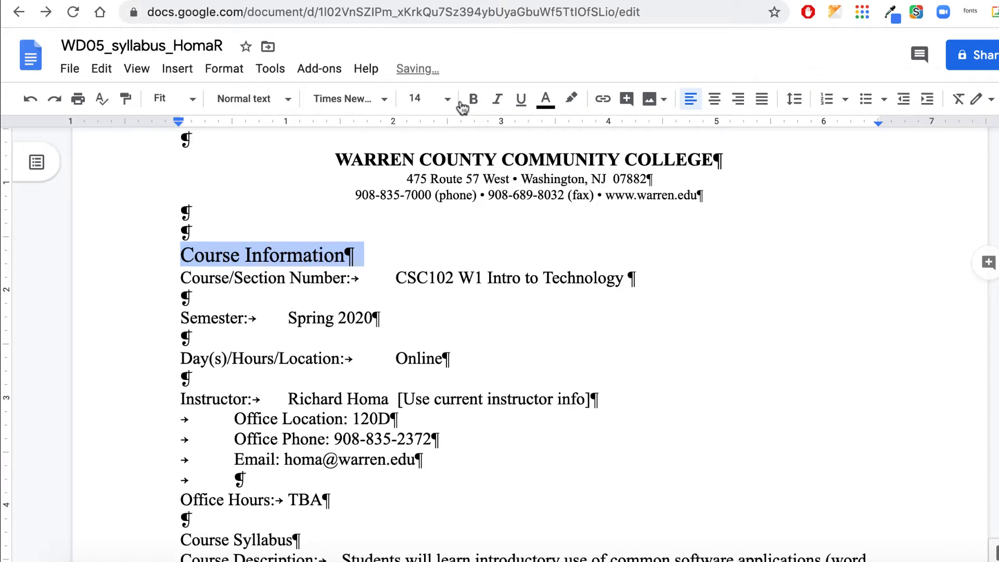
click(471, 99)
click(499, 100)
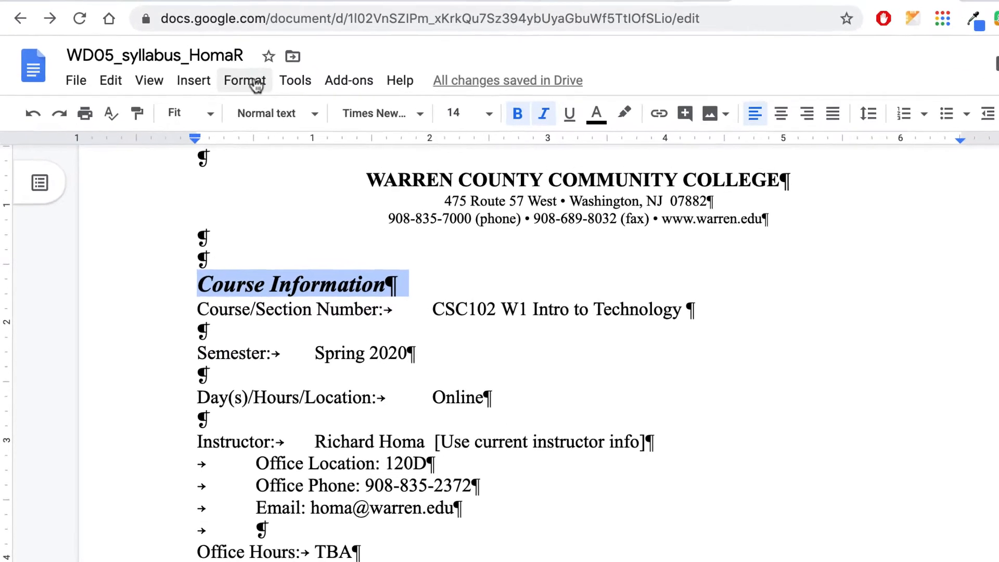
Add a 0.75 pt solid black bottom border to the Course Information heading.
click(257, 86)
mouse_move(342, 176)
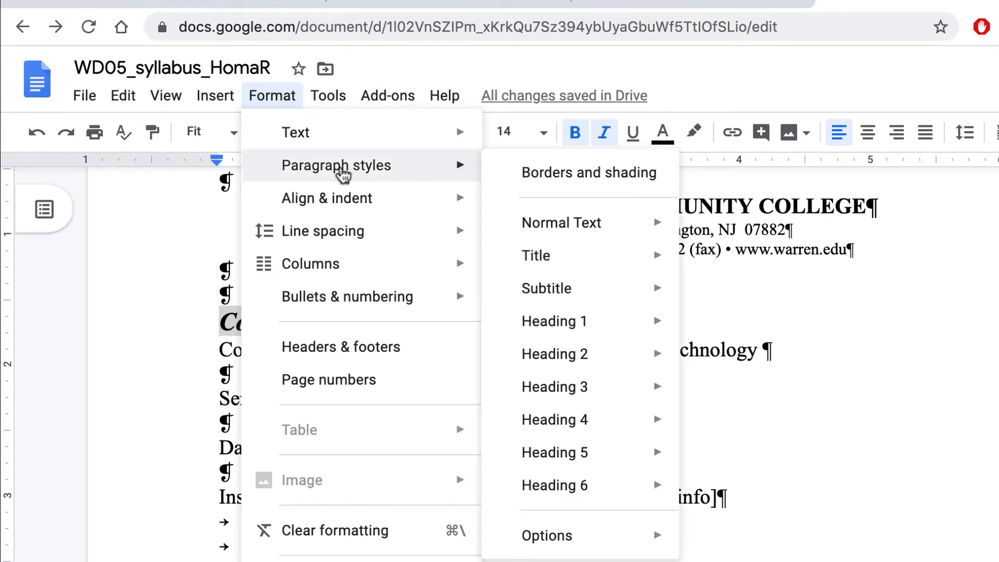
click(570, 173)
click(663, 239)
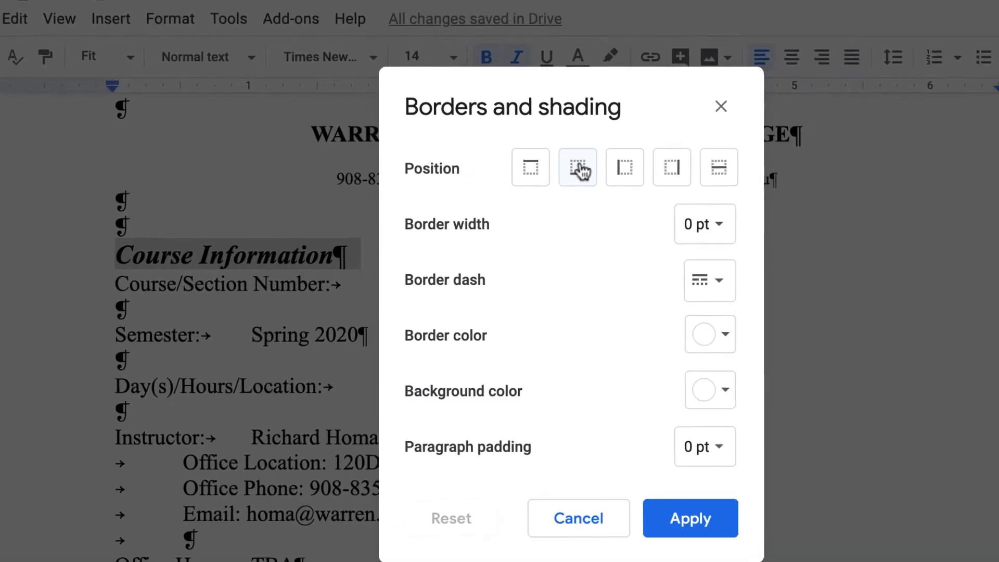
click(579, 169)
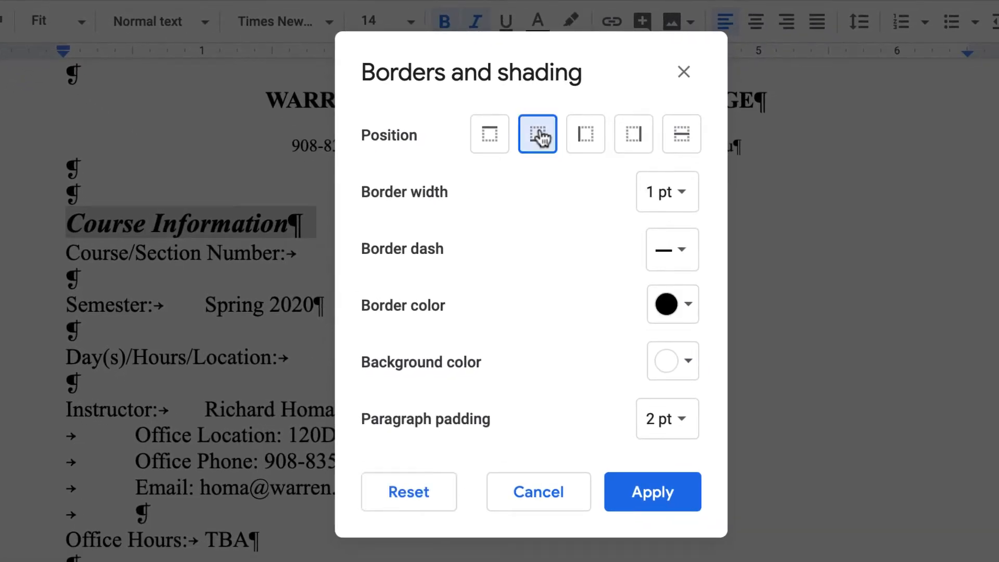
click(684, 198)
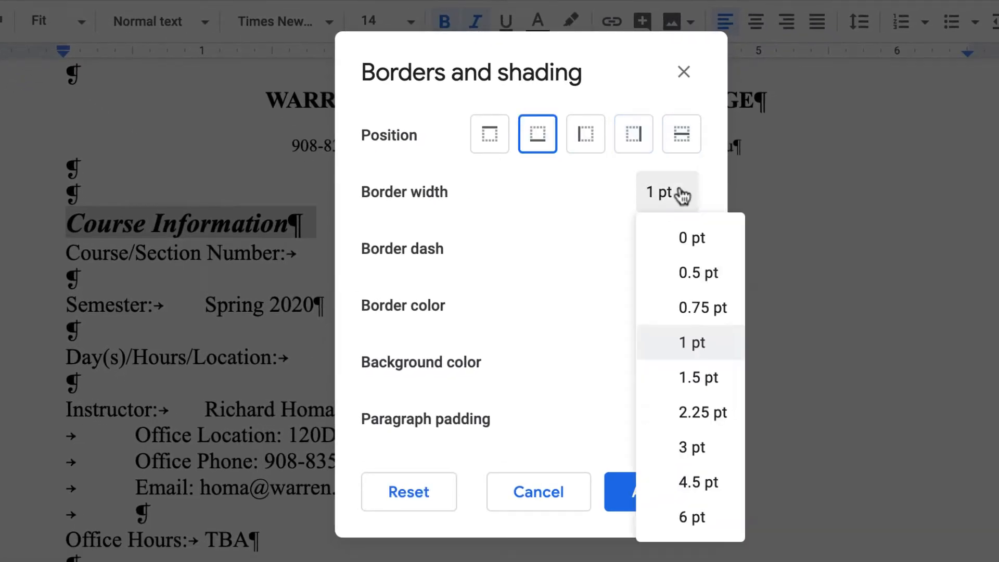
click(700, 310)
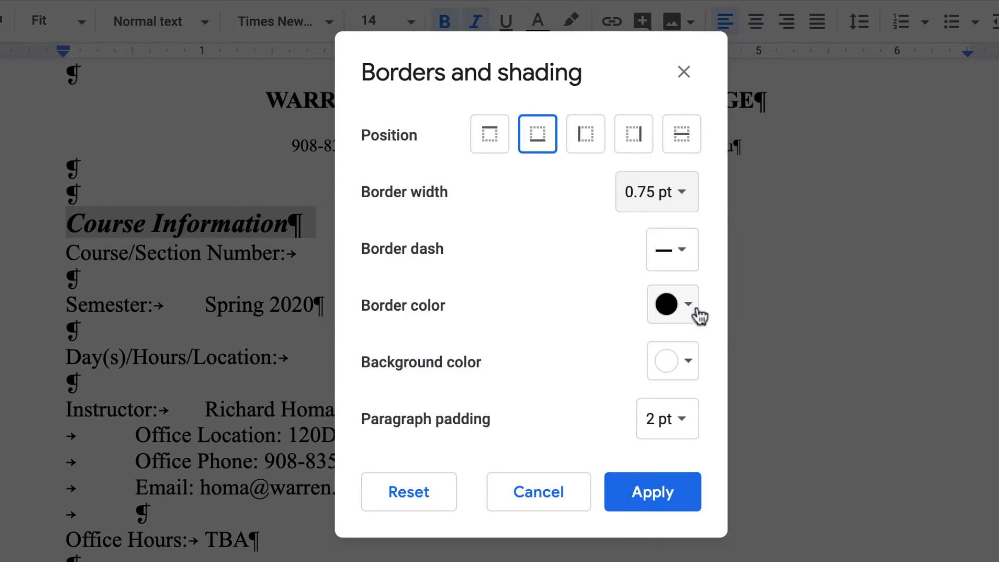
click(675, 492)
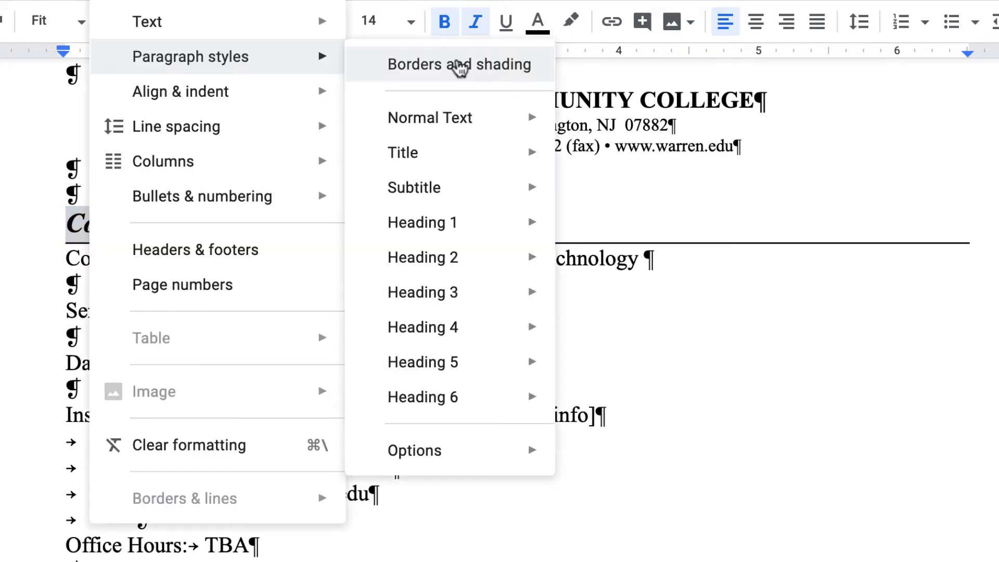
click(864, 215)
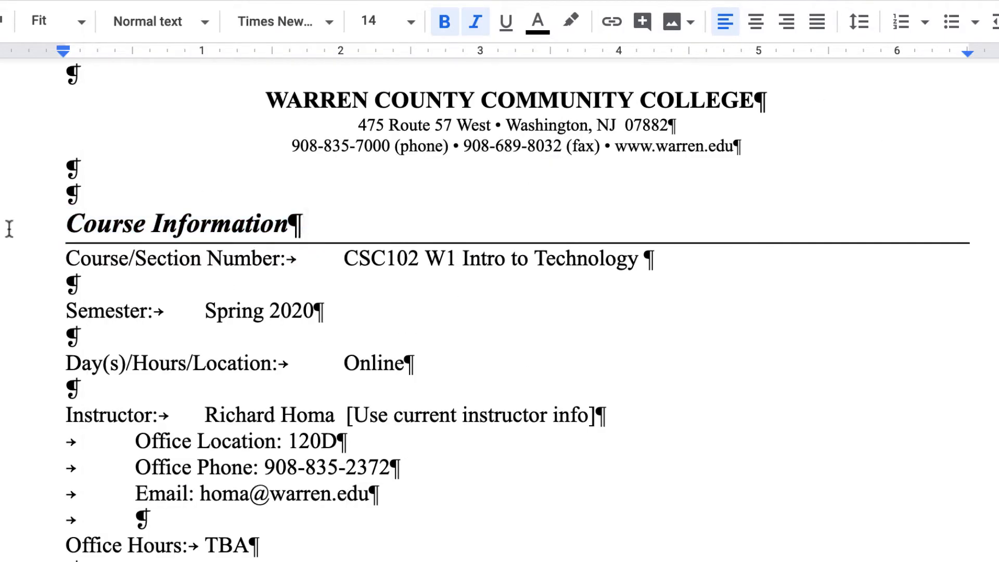
click(65, 224)
drag(65, 223, 113, 223)
click(161, 223)
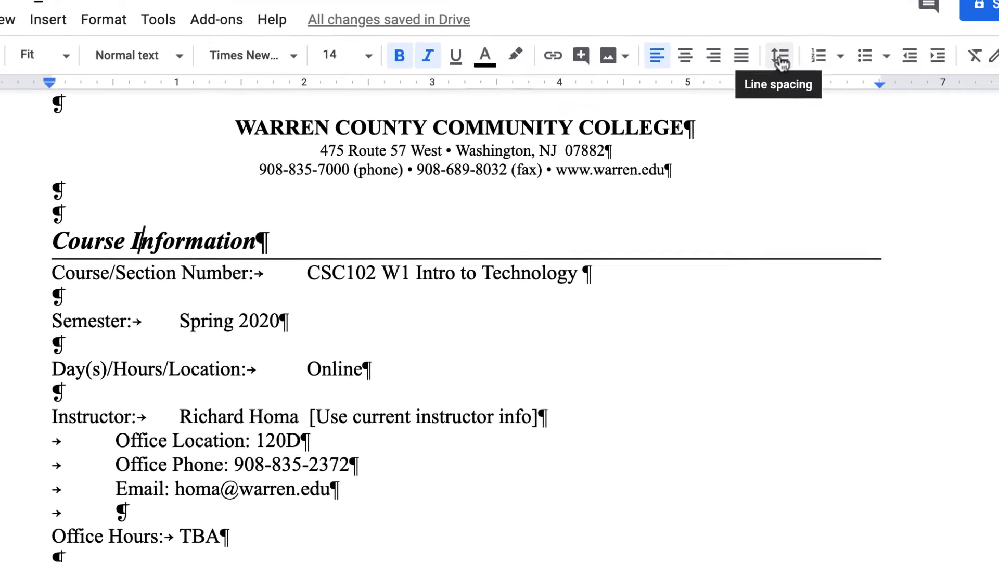
click(781, 58)
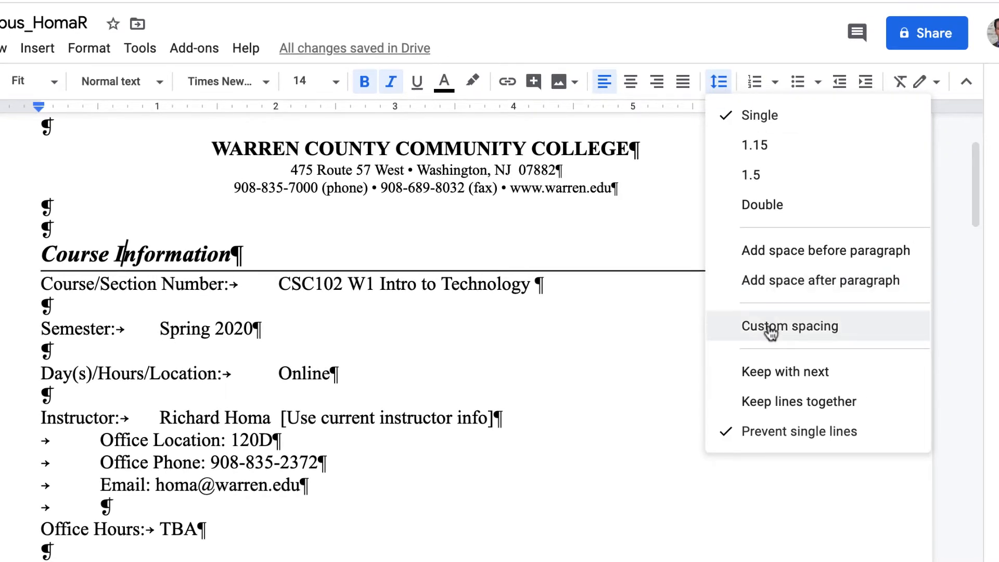
click(769, 330)
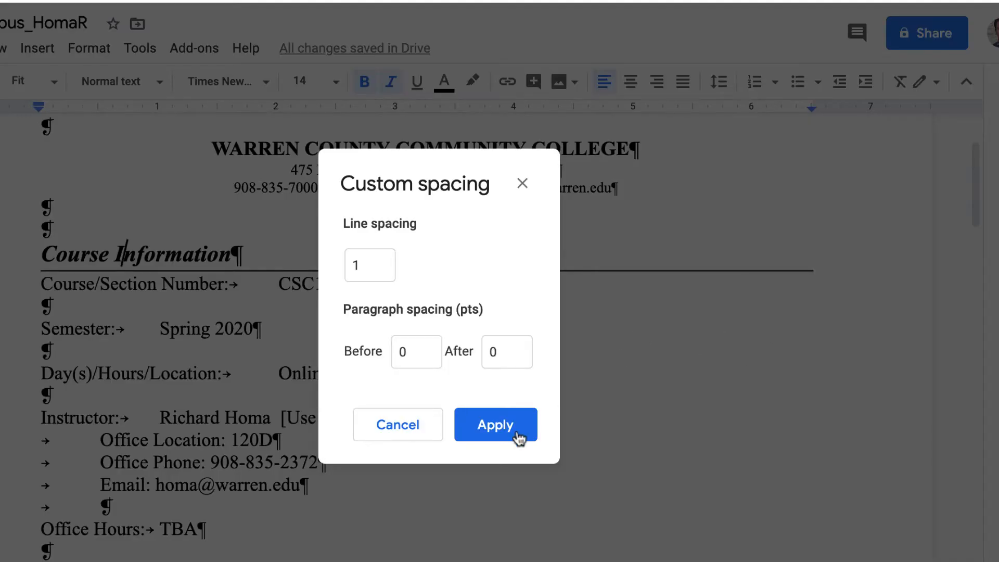
click(415, 423)
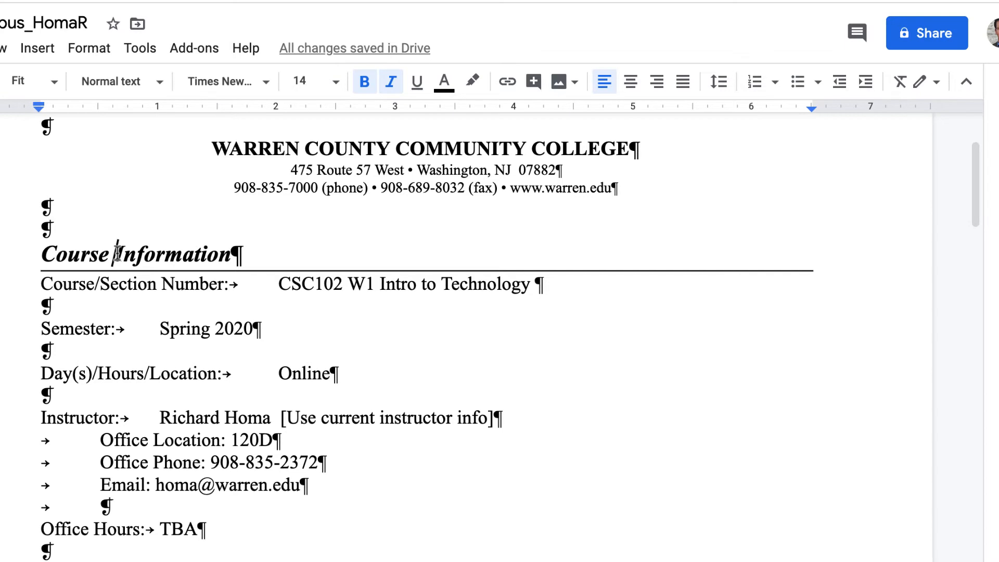
Set the Course Information heading's paragraph spacing after to 6 pt and save the document's styles as the default styles.
click(720, 86)
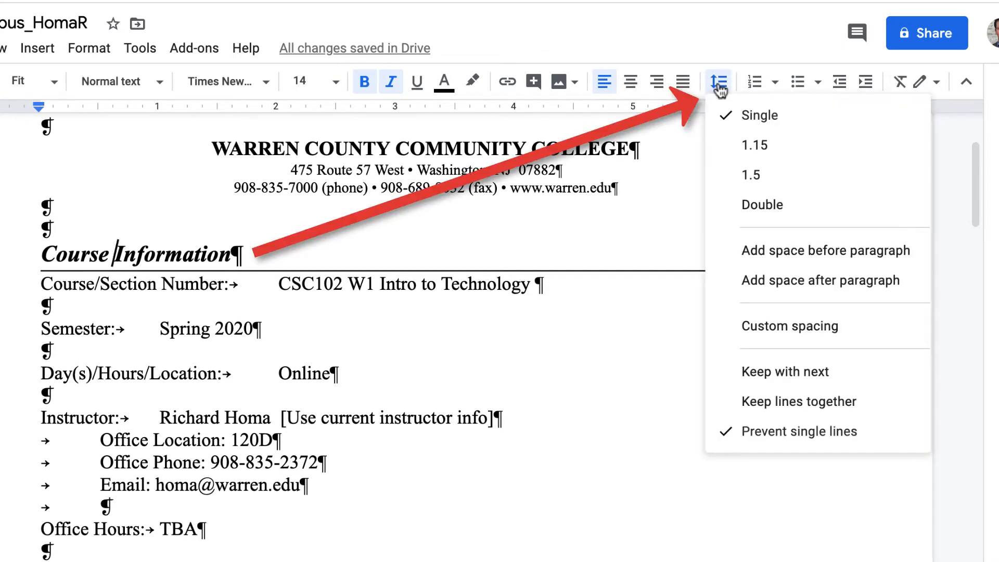
click(769, 327)
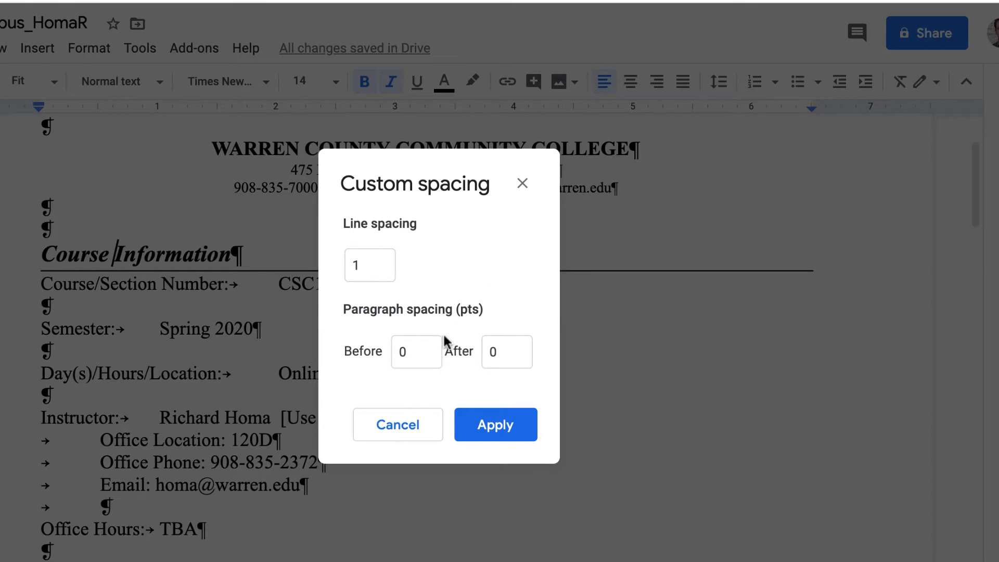
click(497, 351)
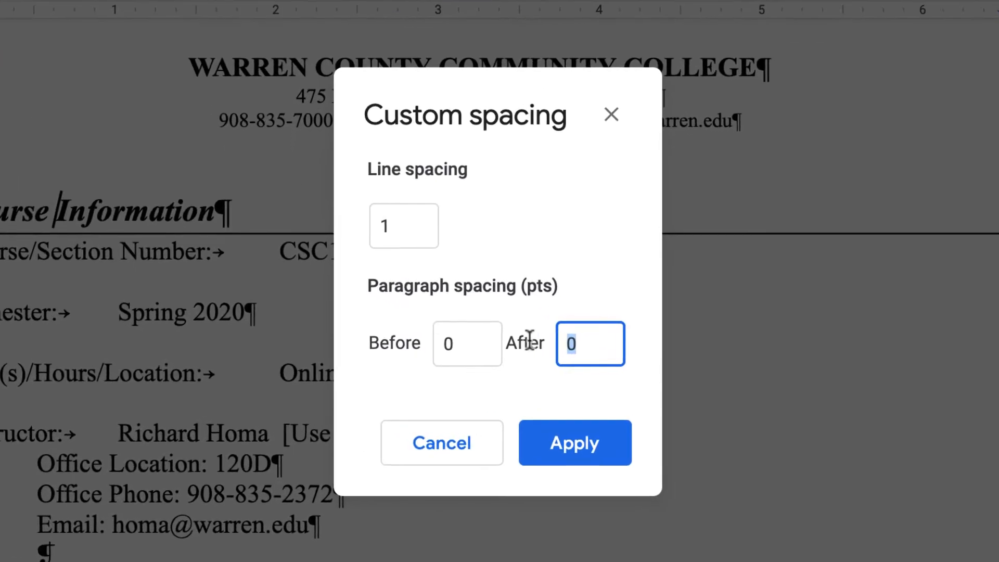
text(6)
click(586, 425)
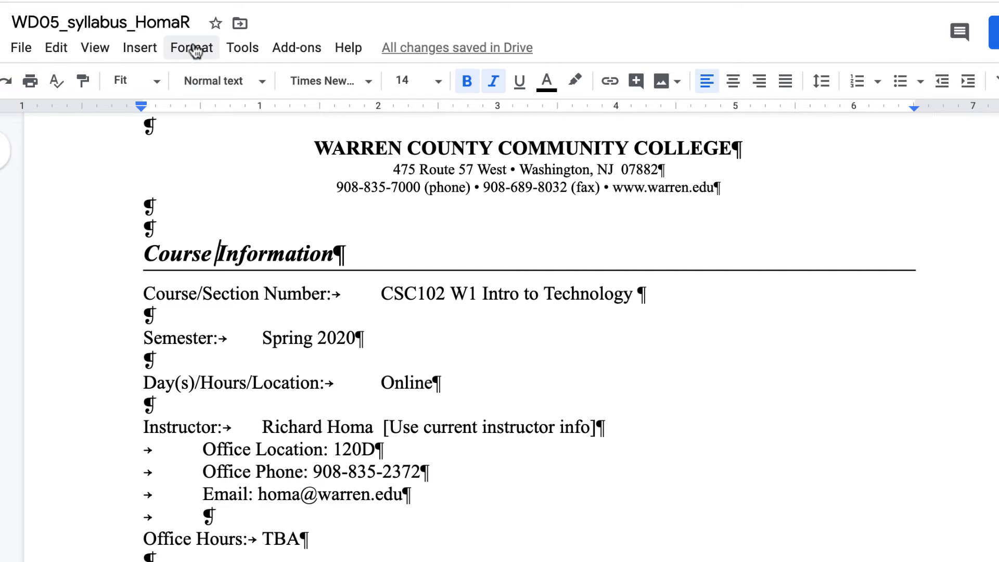
click(194, 50)
click(543, 335)
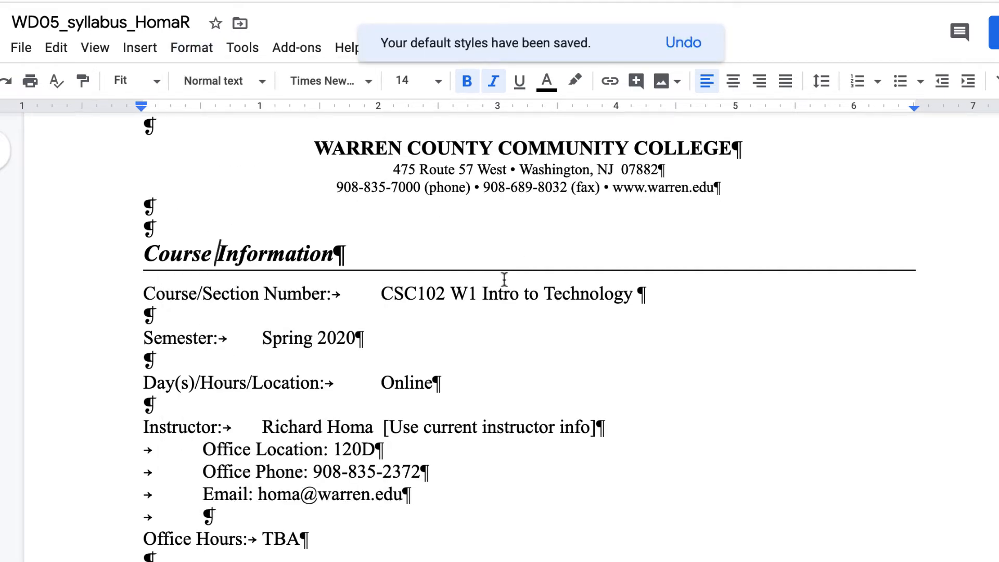
Copy the Course Information heading's formatting onto the Course Syllabus heading below the Office Hours line.
scroll(288, 293, down, 1)
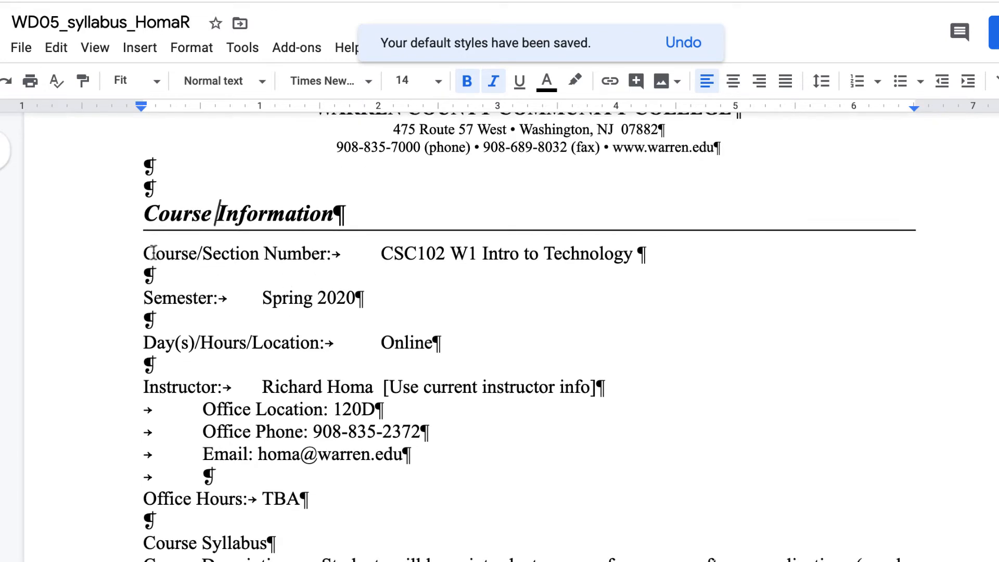
drag(144, 215, 494, 203)
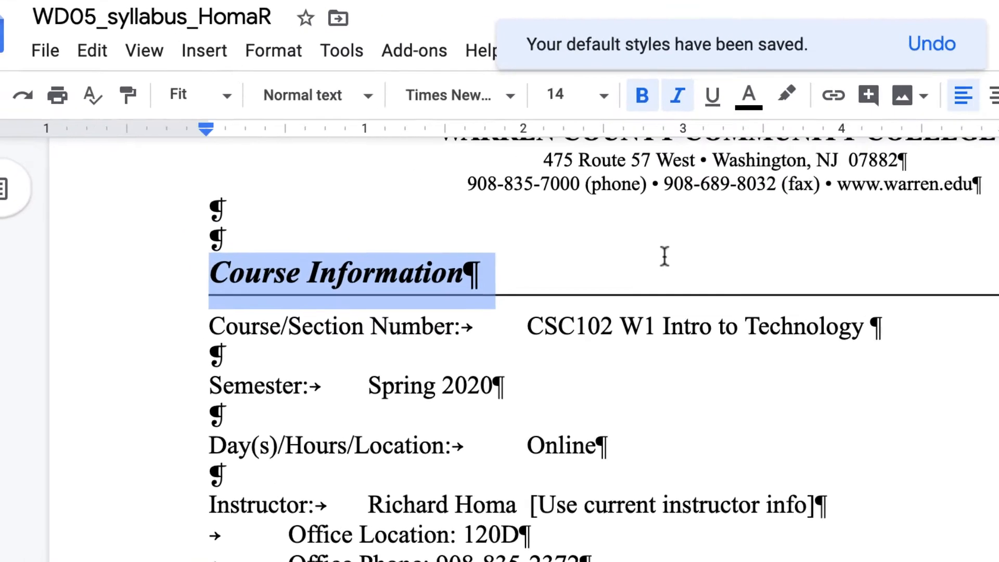
click(84, 81)
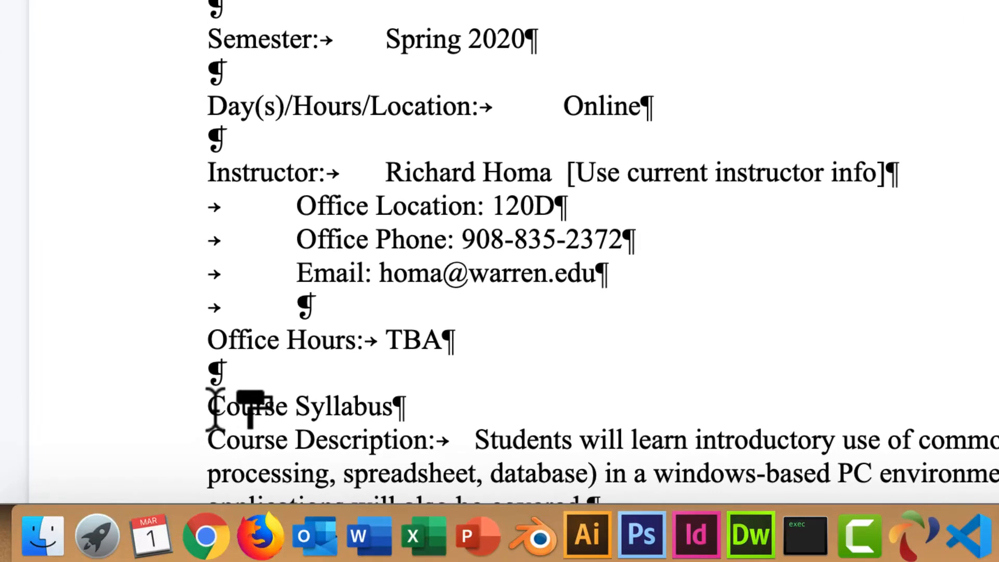
mouse_move(215, 409)
mouse_down()
mouse_move(520, 379)
mouse_move(524, 411)
mouse_move(514, 409)
mouse_up()
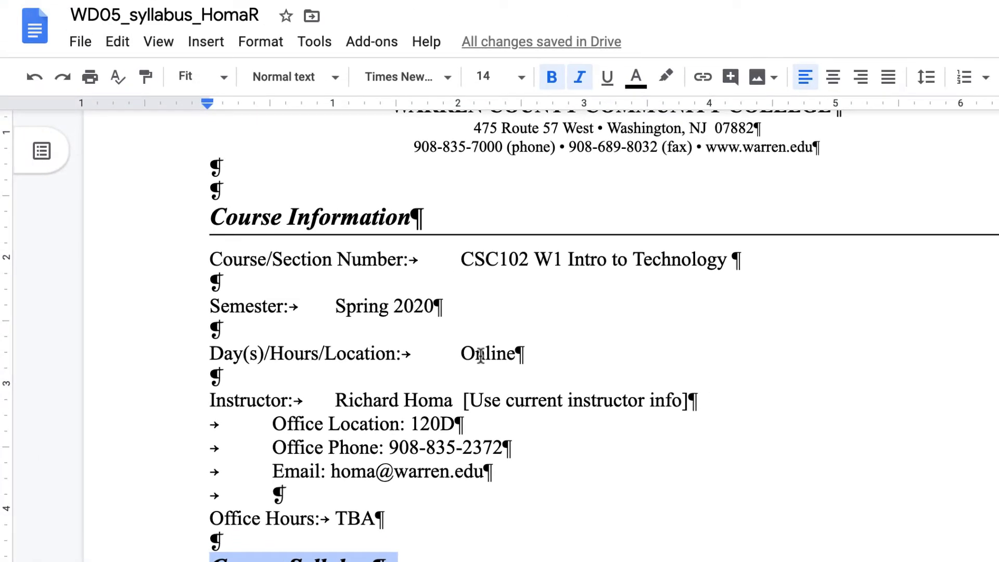
Add a left tab stop at 2 inches to the Course Information lines from Course/Section Number through Office Hours.
scroll(532, 294, down, 1)
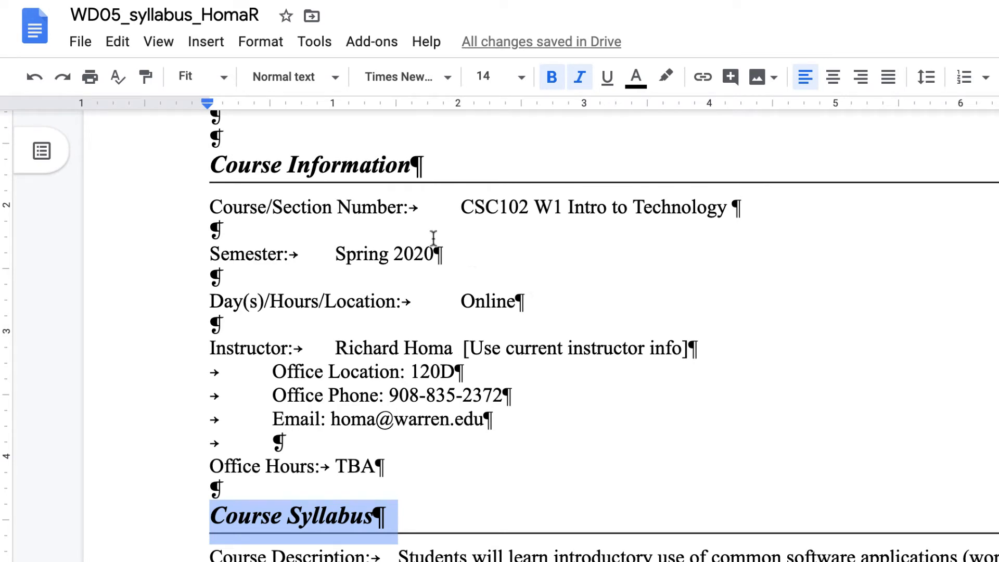
scroll(209, 213, up, 3)
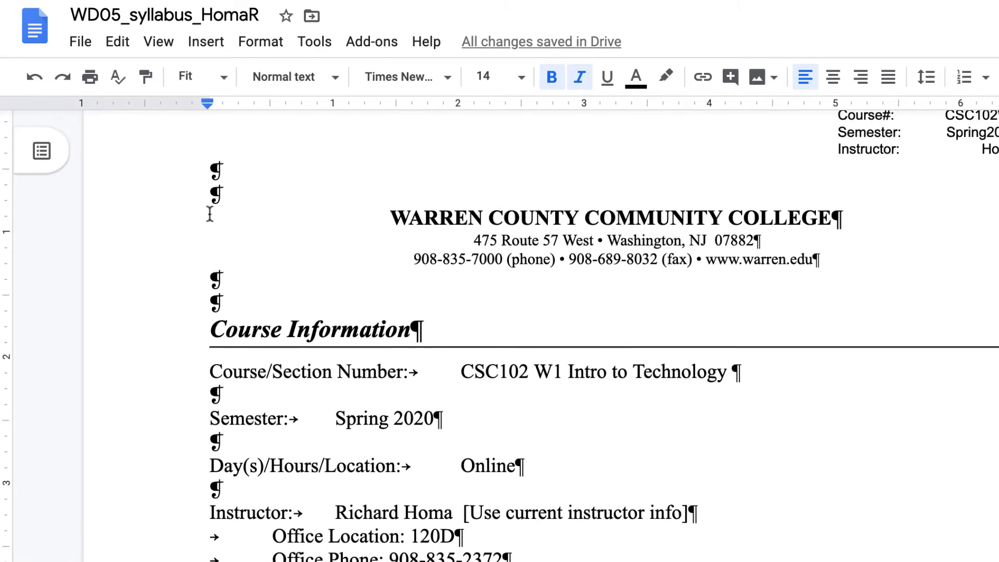
scroll(208, 218, down, 1)
drag(211, 306, 414, 561)
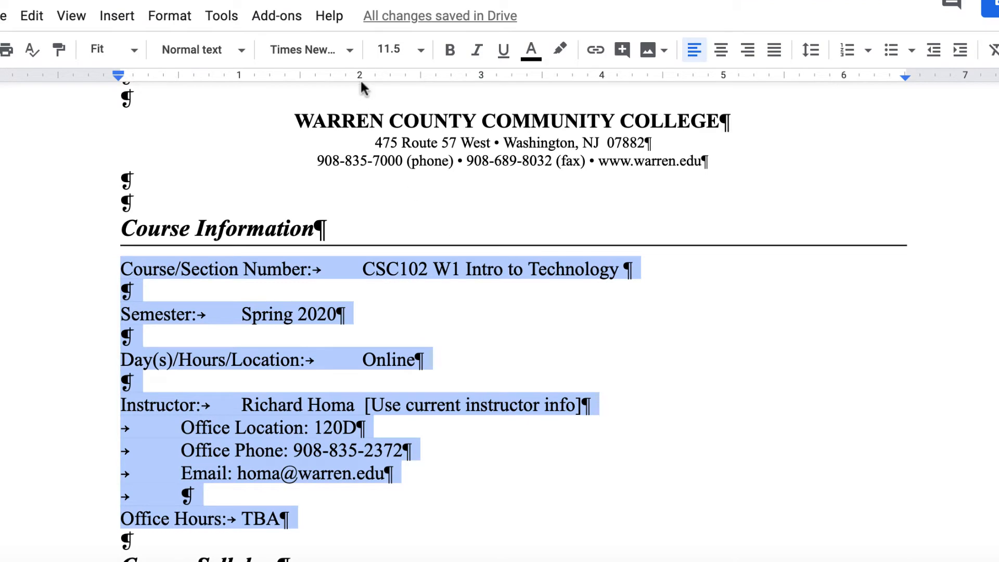
click(360, 76)
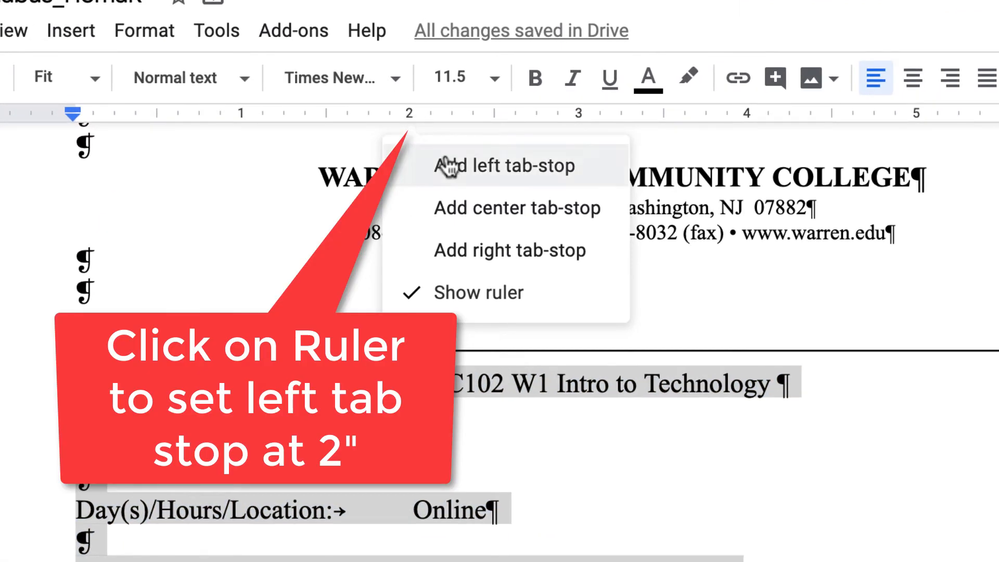
click(448, 165)
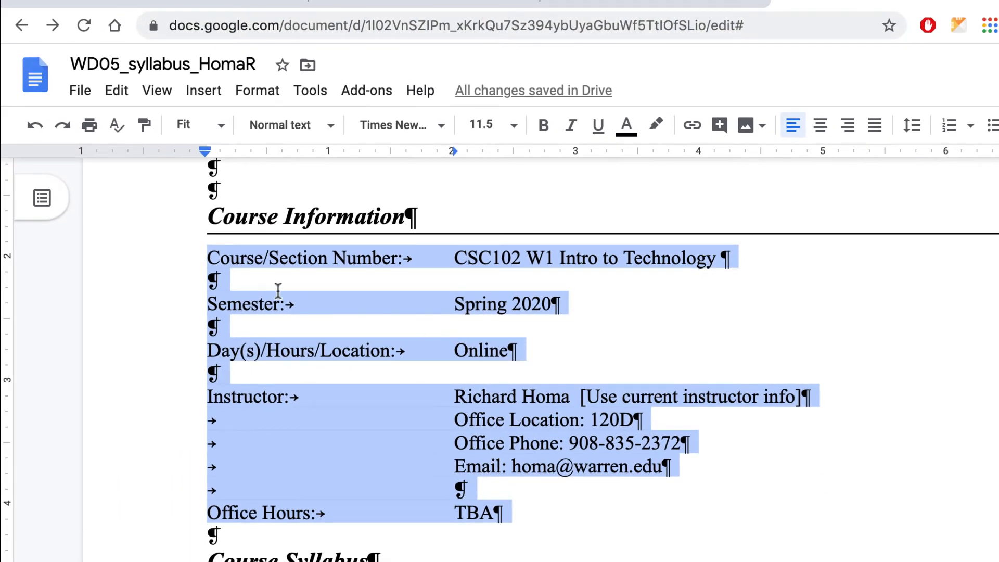
Add a left tab stop at 2 inches to the Course Syllabus section's text from Course Description onward.
scroll(558, 371, down, 5)
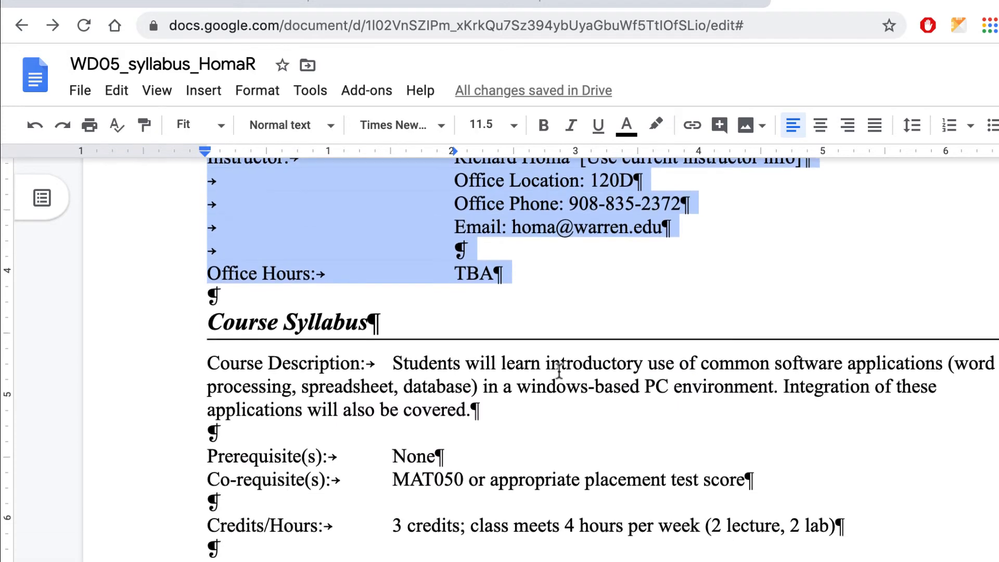
drag(208, 320, 559, 561)
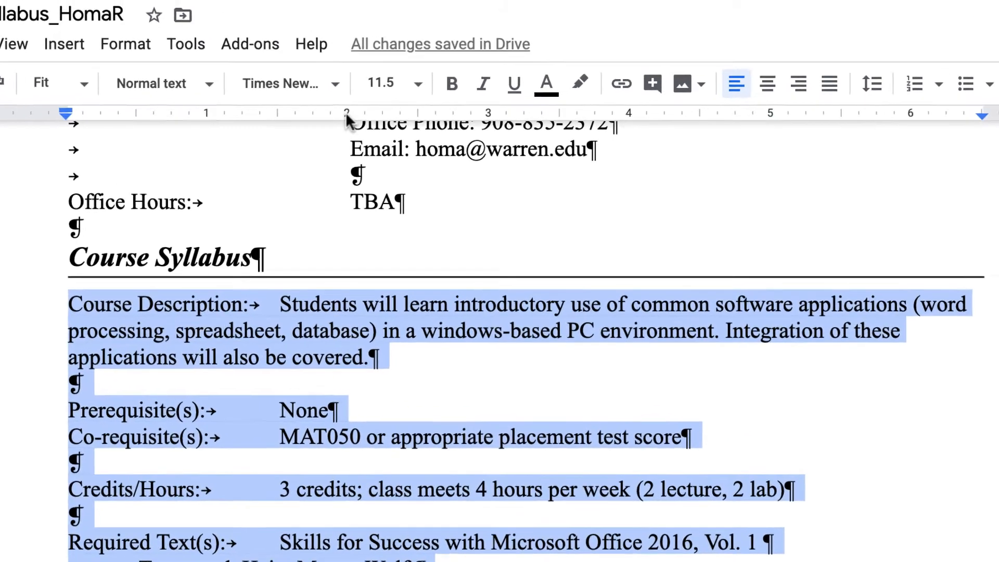
right_click(370, 84)
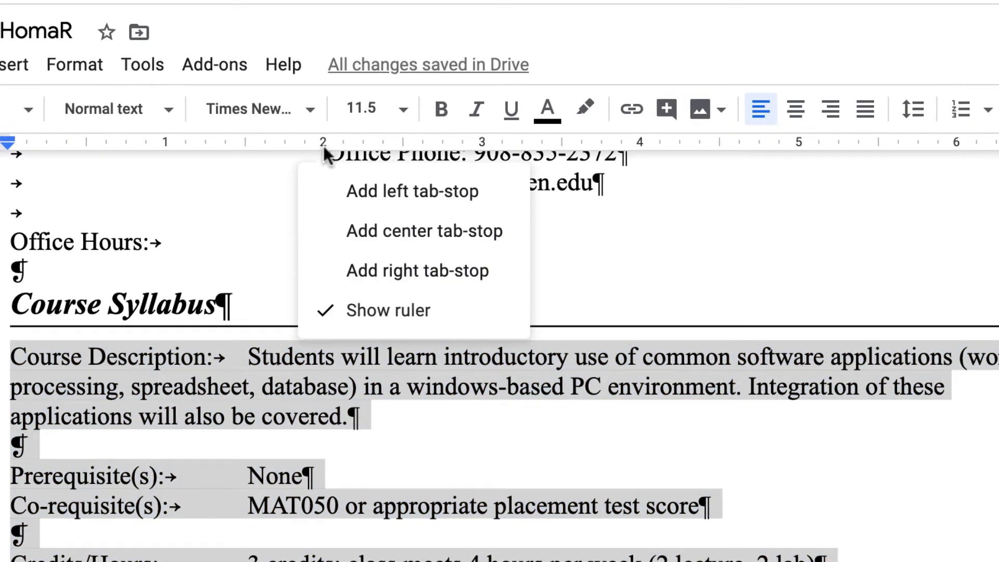
click(355, 191)
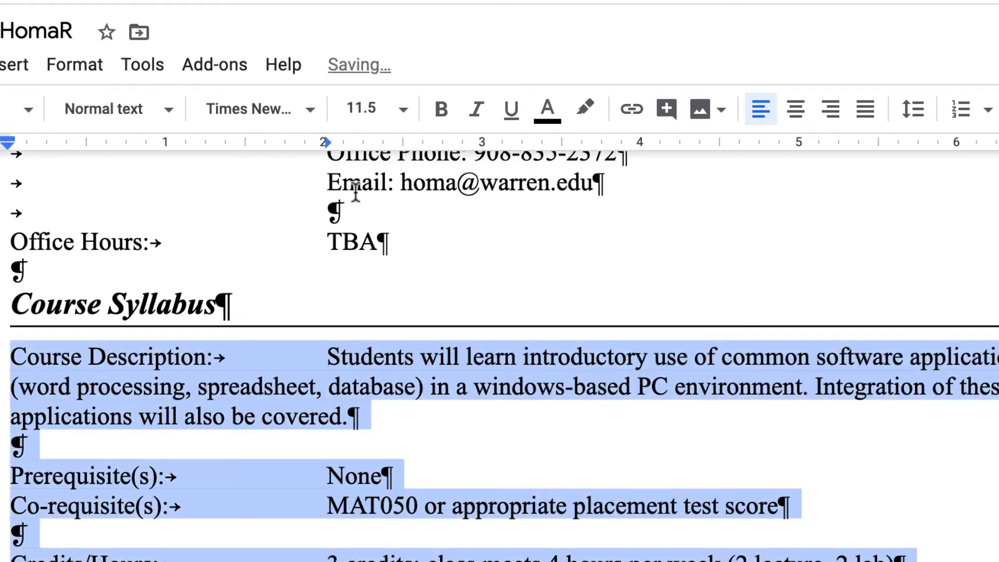
click(437, 428)
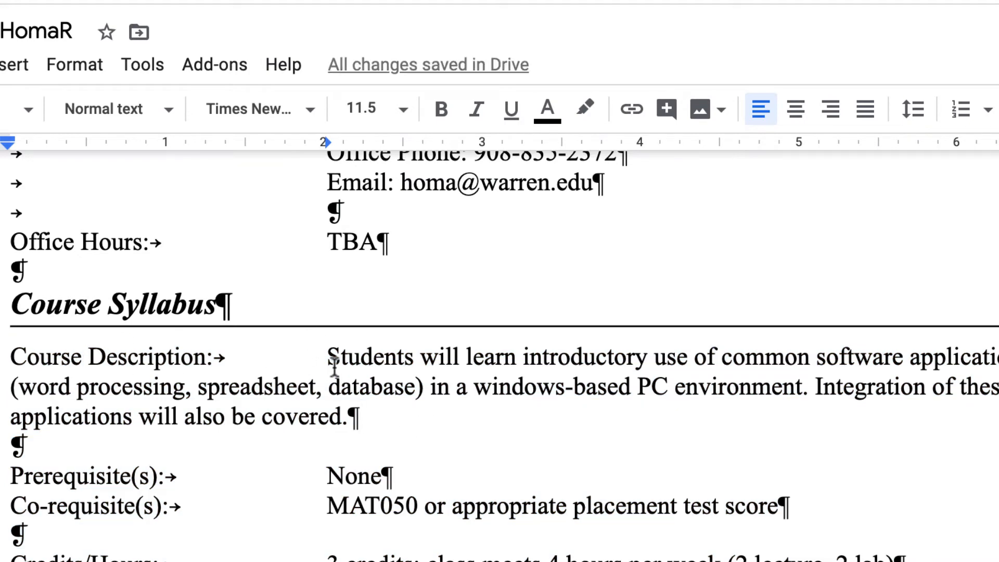
Give the Course Description paragraph a hanging indent at 2 inches, with its first line starting at the left margin.
drag(335, 367, 400, 423)
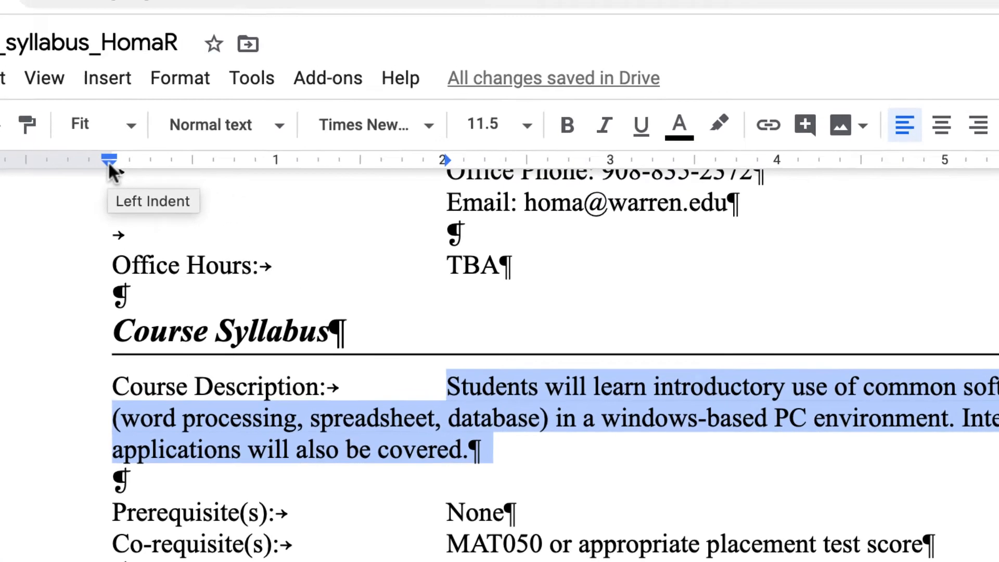
drag(172, 128, 227, 133)
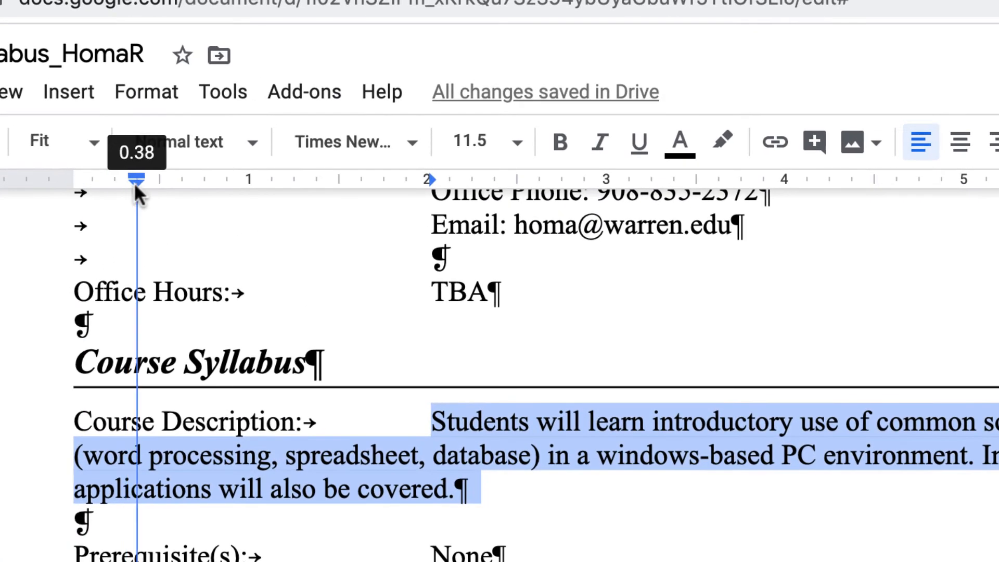
mouse_move(135, 186)
mouse_down()
mouse_move(406, 187)
mouse_move(442, 200)
mouse_move(408, 178)
mouse_move(64, 173)
mouse_up()
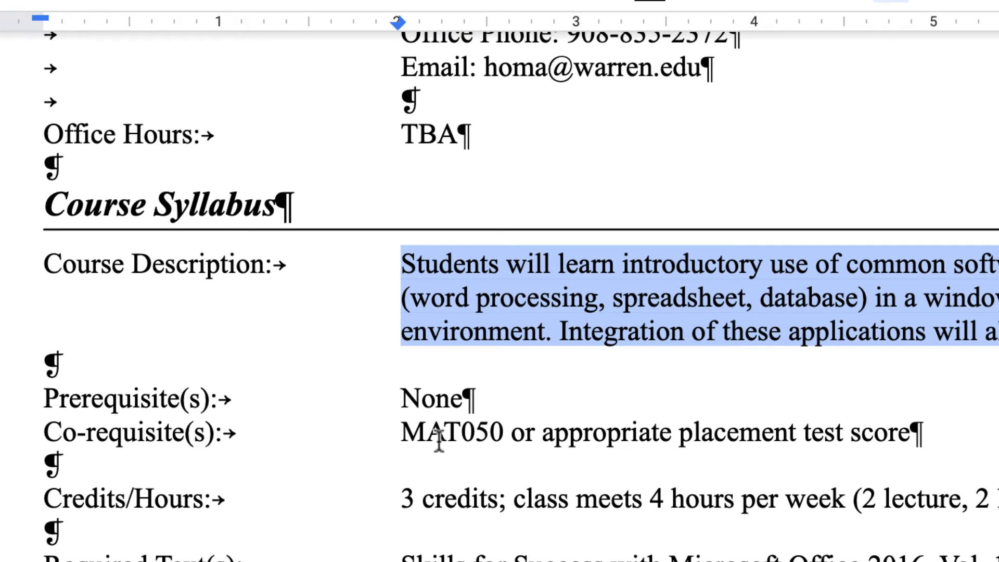
scroll(484, 419, up, 5)
scroll(484, 424, down, 10)
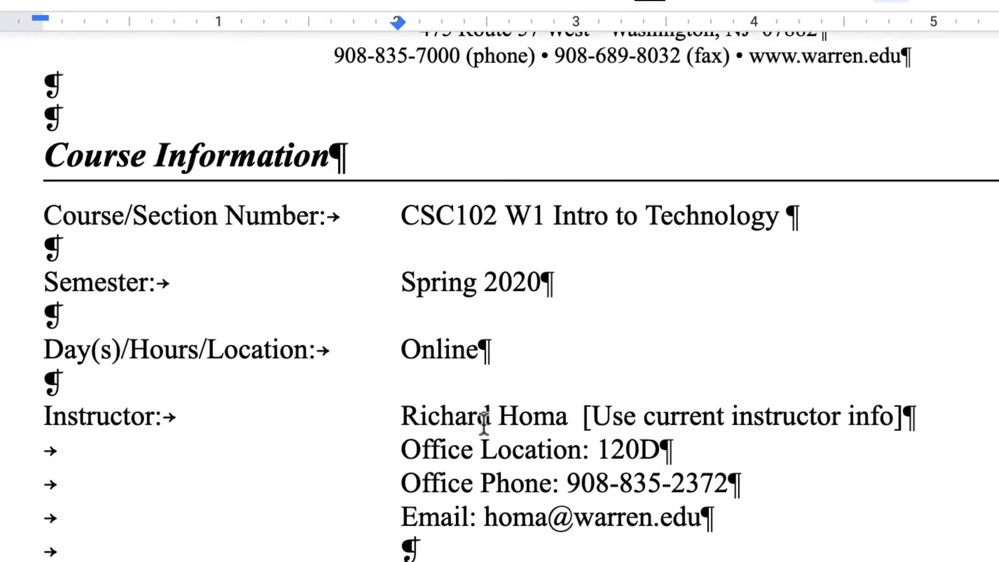
scroll(484, 424, down, 2)
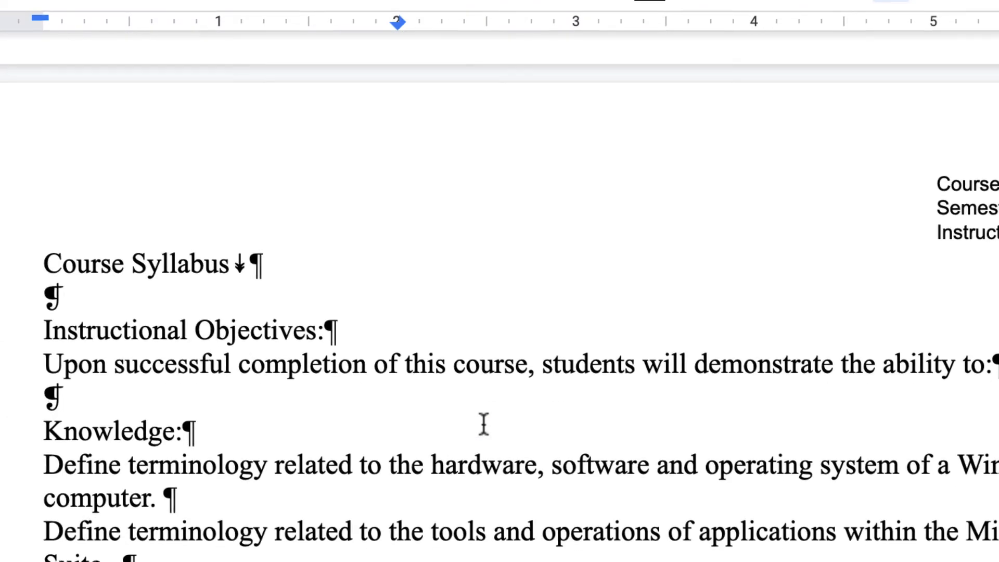
Copy the formatting of the first page's Course Syllabus heading onto the Course Syllabus heading at the start of page 2.
scroll(390, 323, up, 10)
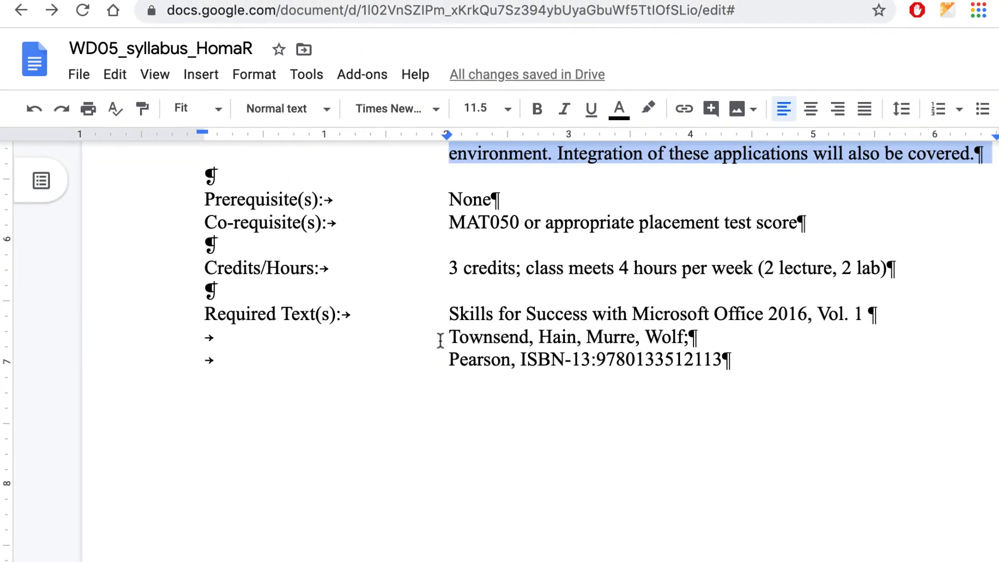
scroll(165, 297, up, 4)
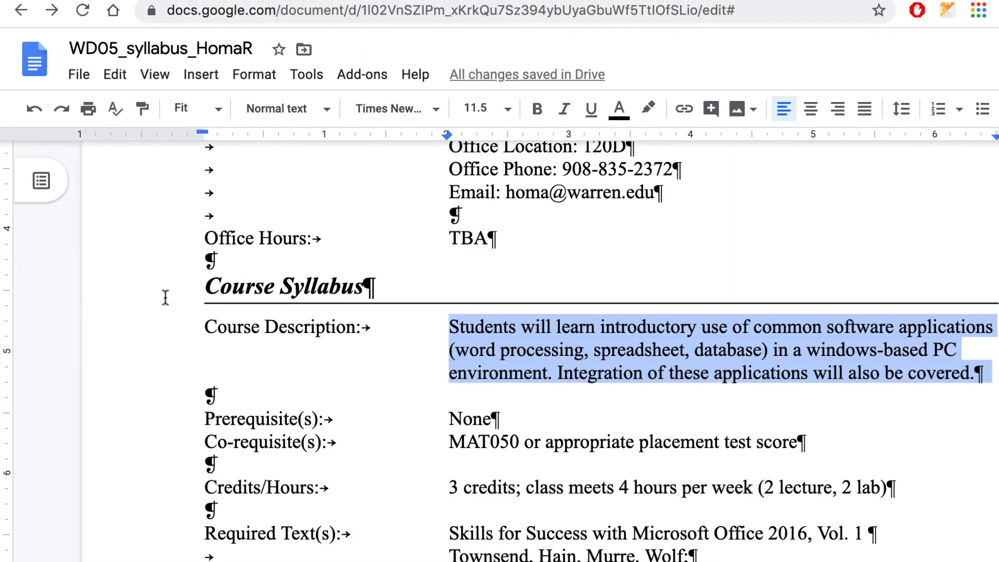
drag(206, 288, 404, 301)
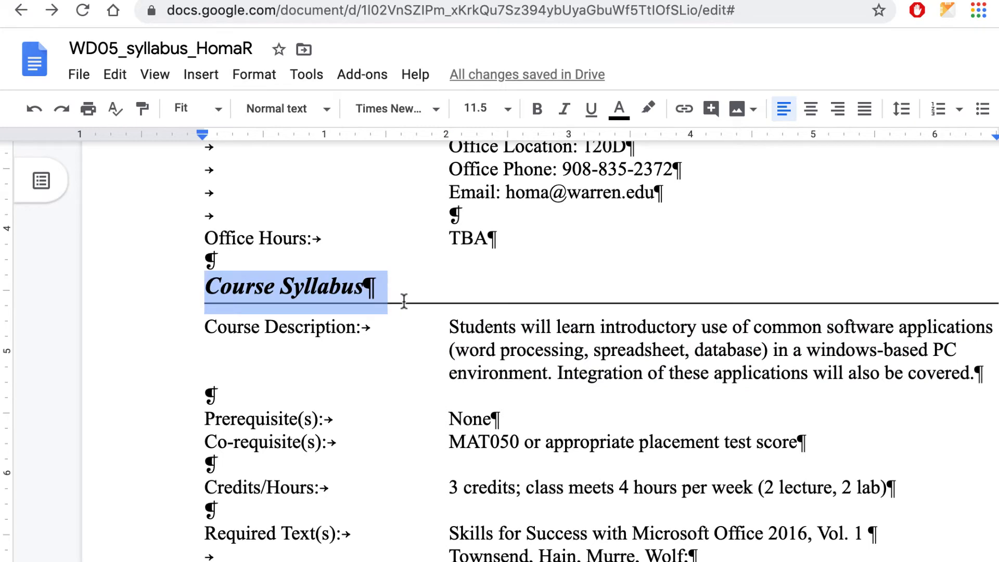
click(143, 109)
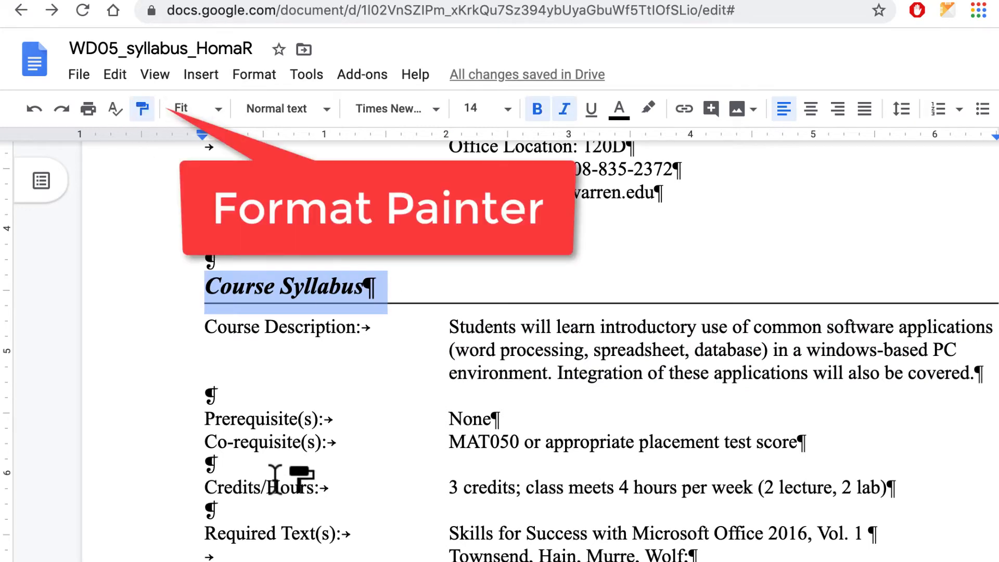
scroll(276, 482, down, 10)
scroll(284, 481, up, 5)
drag(207, 424, 406, 427)
Try once more to carry the first page's bordered Course Syllabus formatting over to the matching heading on page 2.
scroll(405, 427, up, 15)
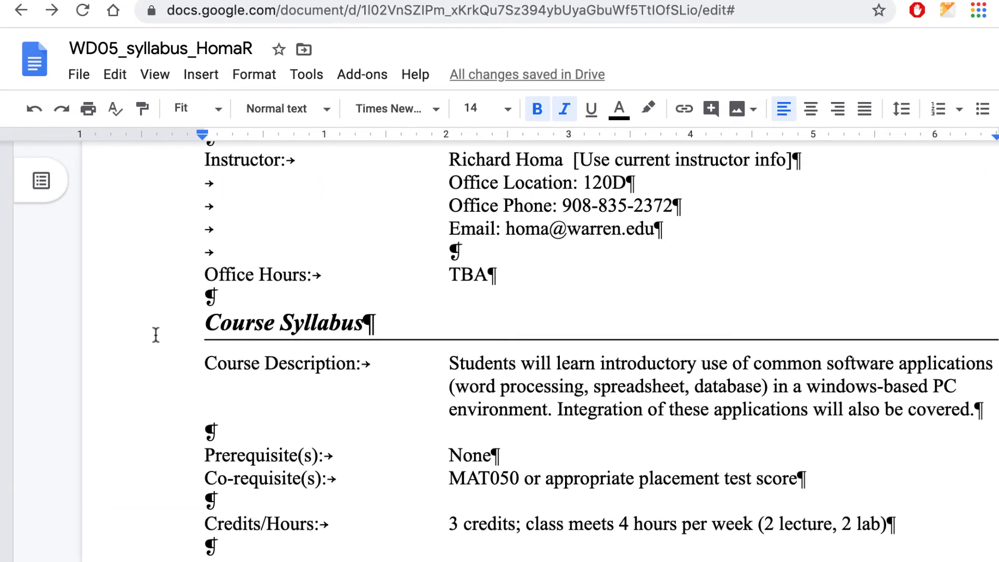
drag(203, 327, 633, 316)
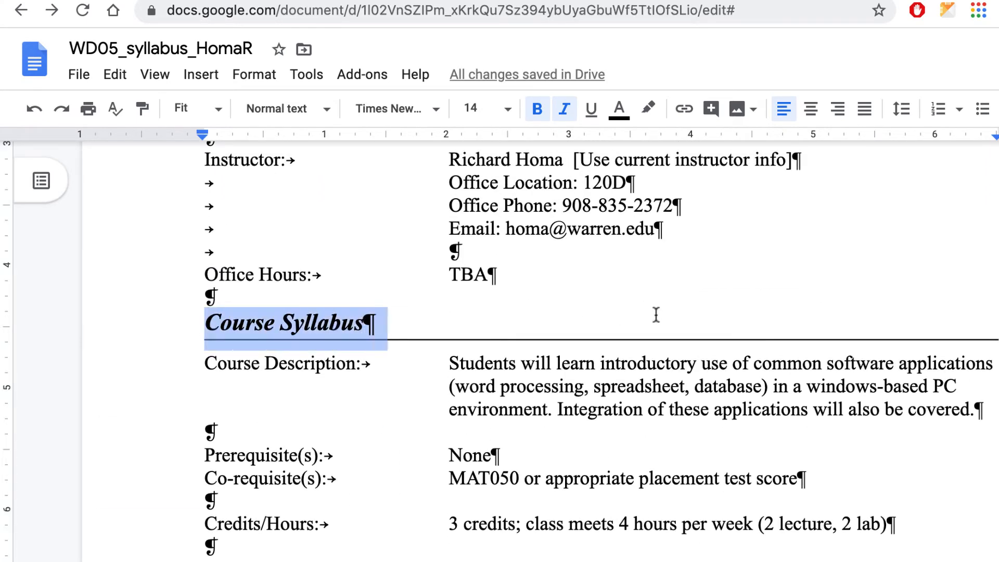
click(142, 109)
scroll(199, 357, down, 10)
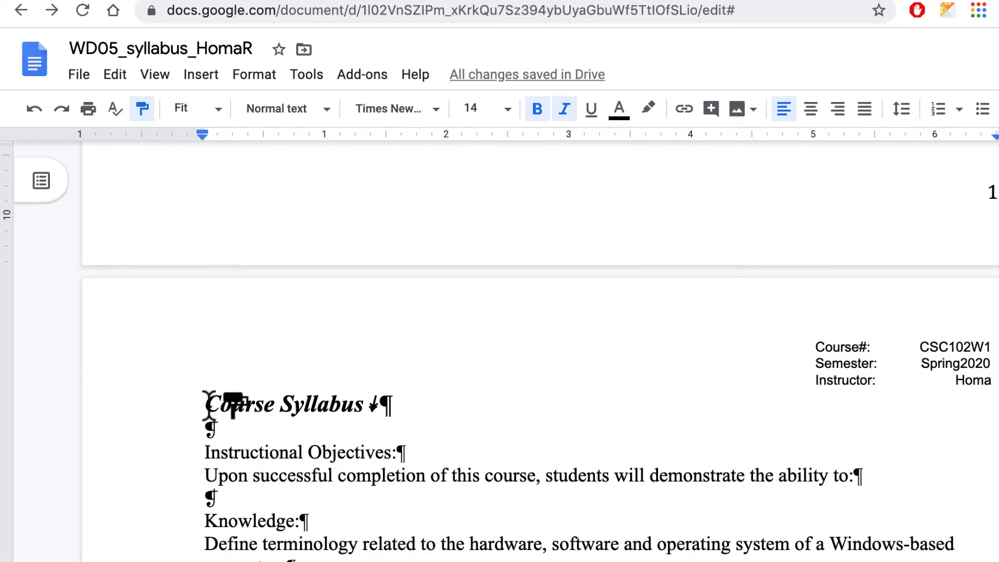
drag(205, 405, 469, 411)
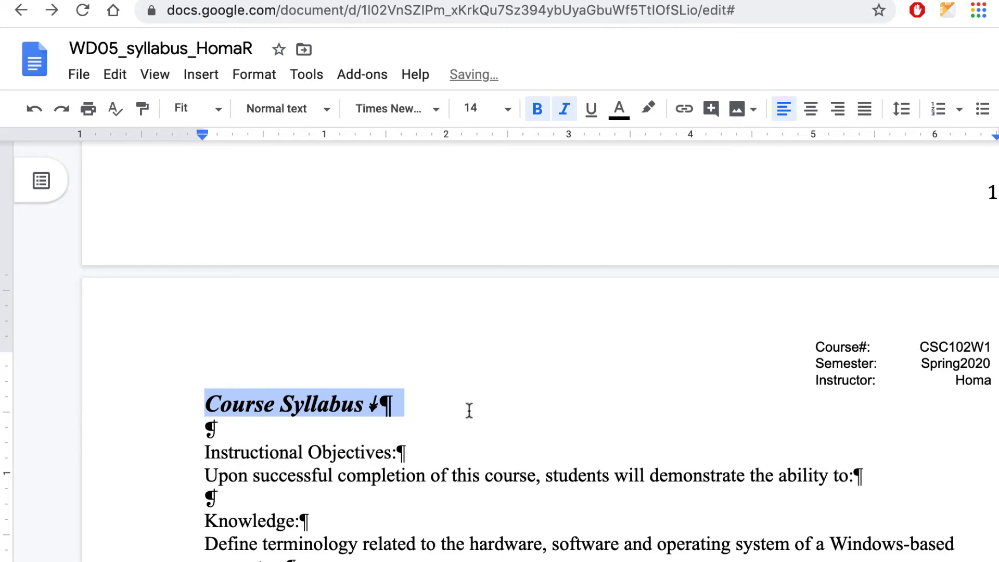
Add a solid black bottom border to the Course Syllabus heading at the start of page 2.
click(430, 418)
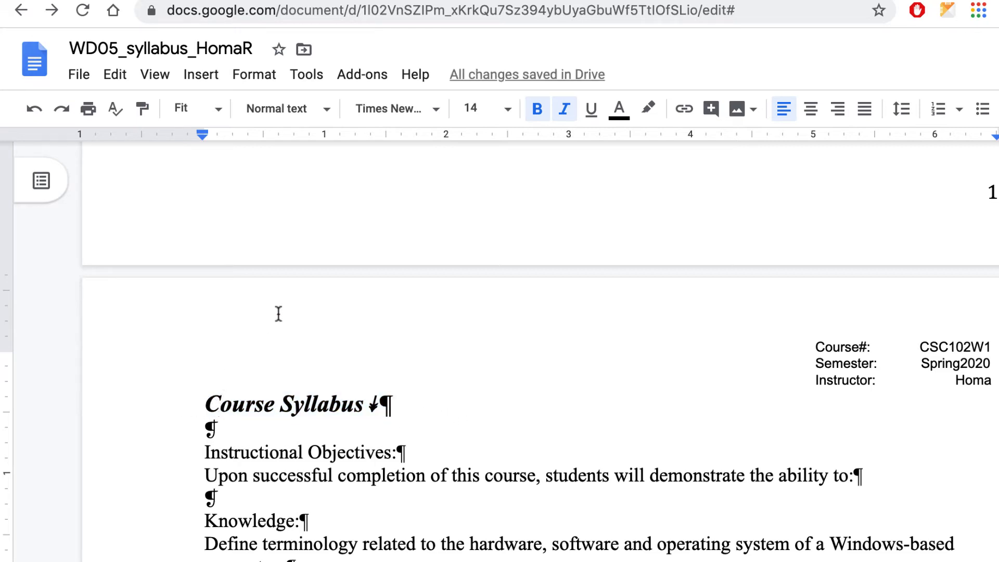
click(256, 76)
mouse_move(272, 146)
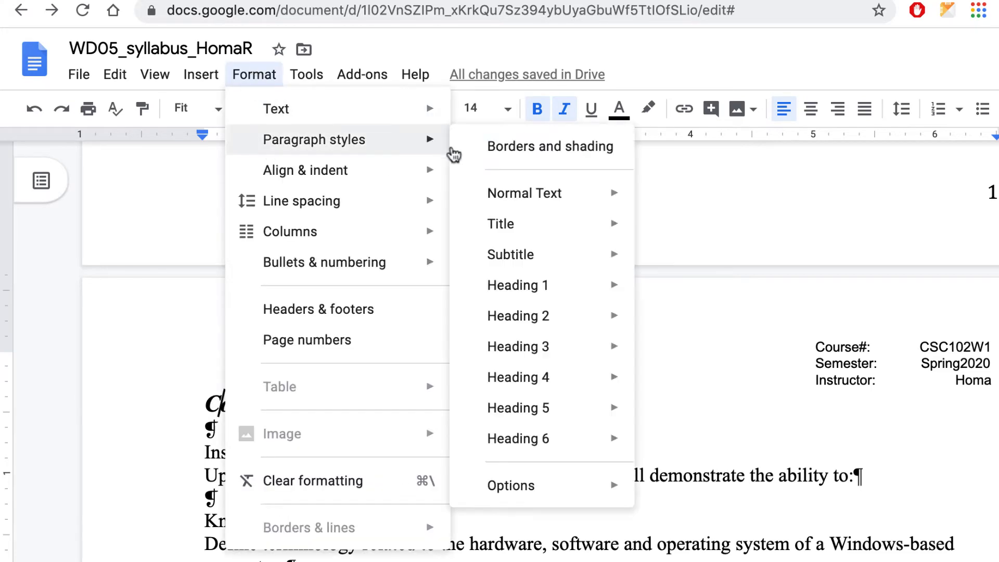
click(495, 150)
click(620, 209)
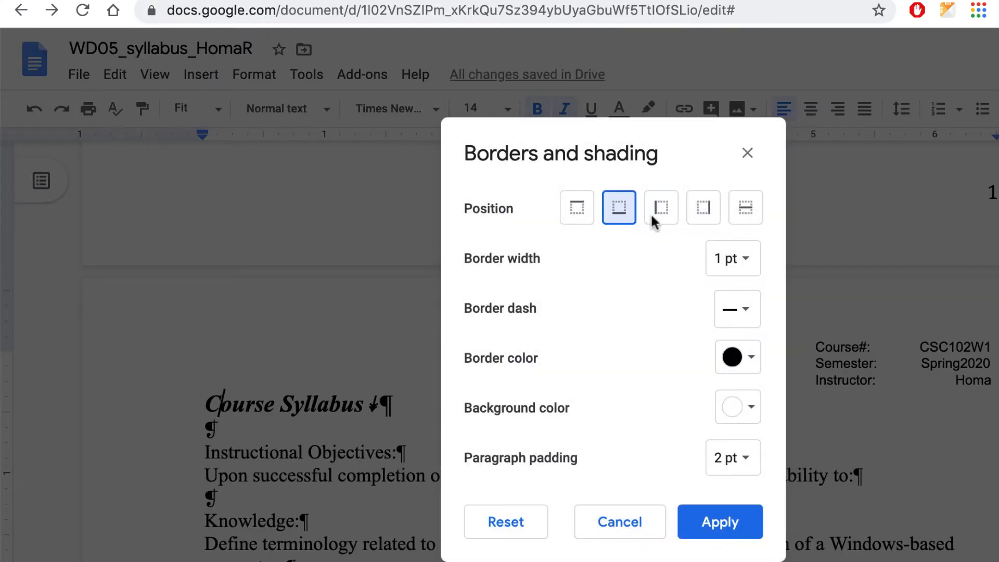
click(746, 264)
click(711, 359)
click(727, 522)
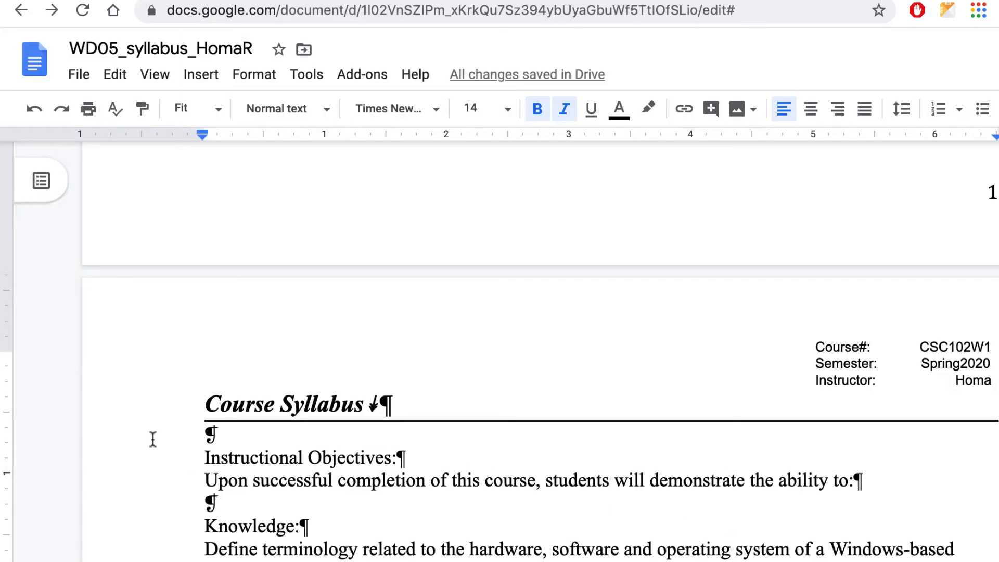
Make the Instructional Objectives heading on page 2 bold.
double_click(210, 433)
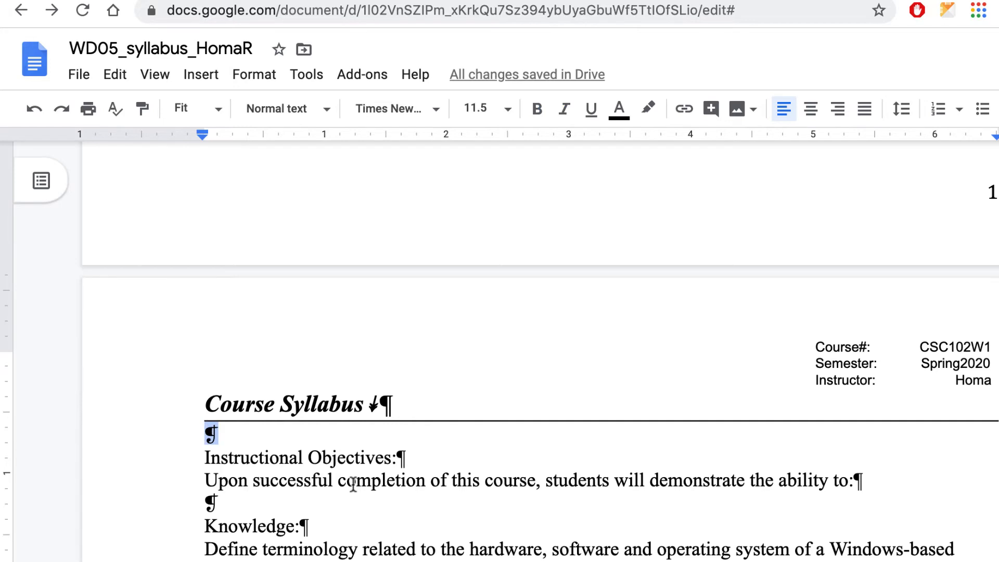
scroll(347, 453, down, 2)
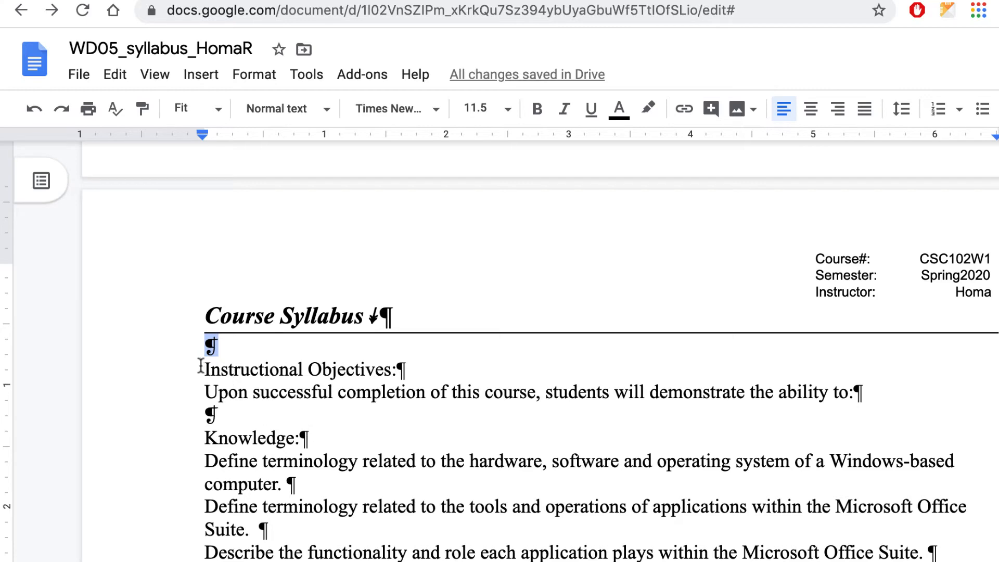
drag(203, 369, 432, 368)
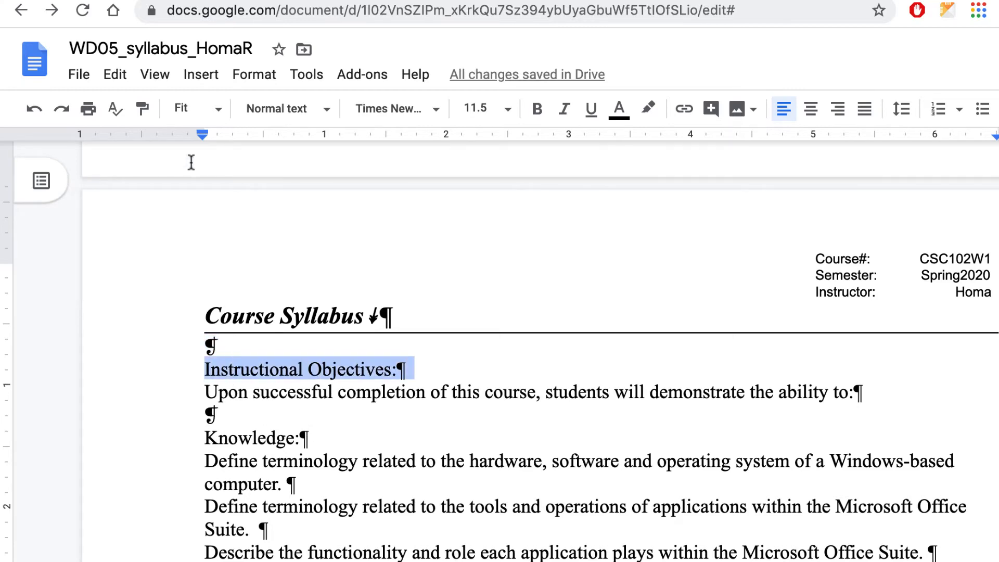
key(ctrl+b)
Turn all lines from Knowledge through the last Affective objective into a numbered list.
scroll(401, 423, down, 2)
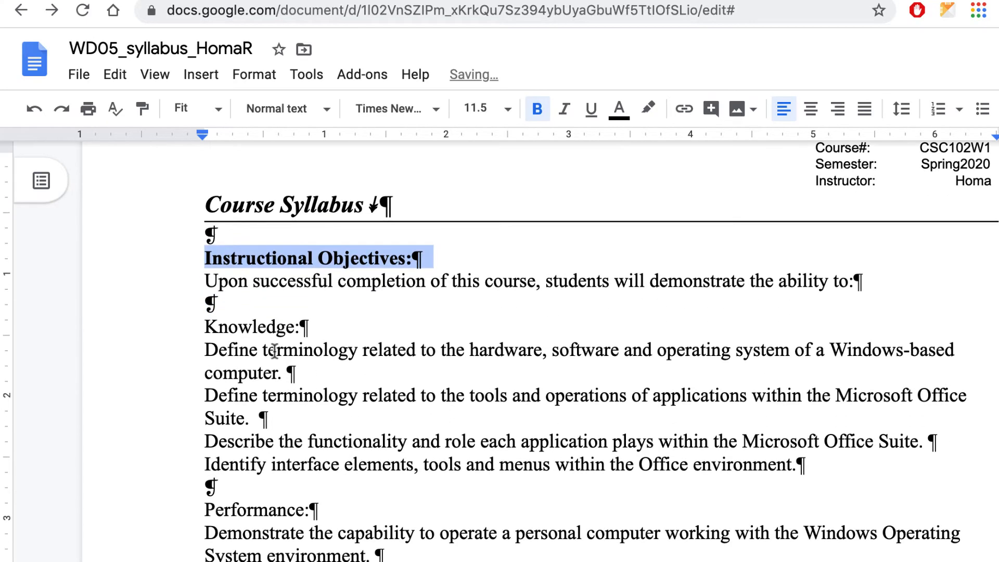
drag(203, 332, 409, 522)
scroll(390, 520, down, 4)
scroll(391, 520, down, 3)
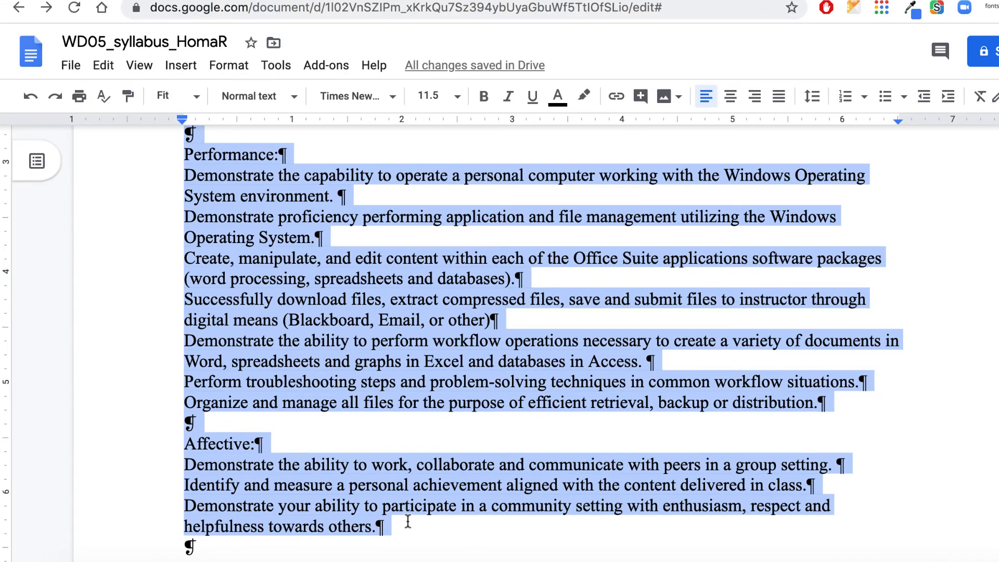
scroll(408, 521, up, 6)
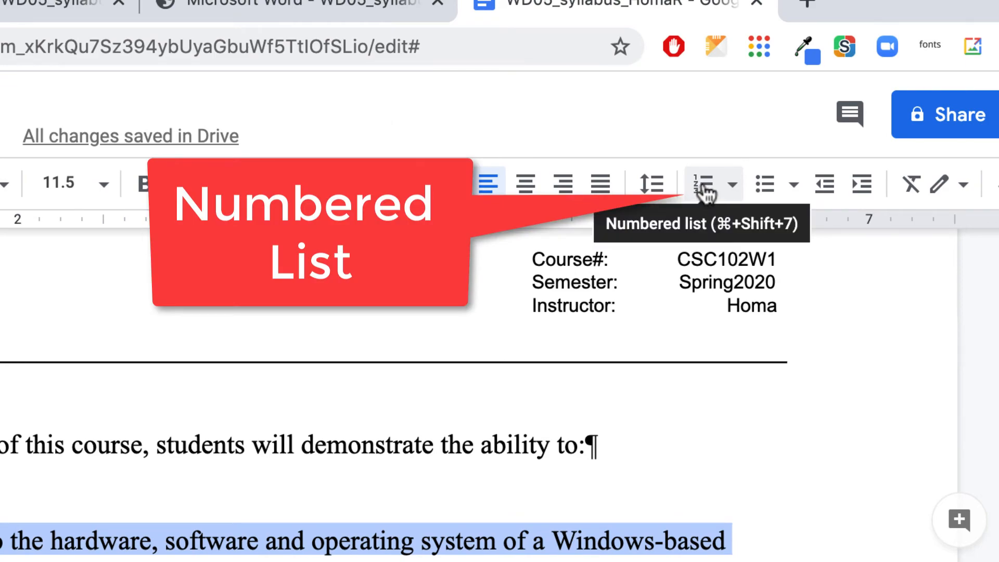
click(703, 194)
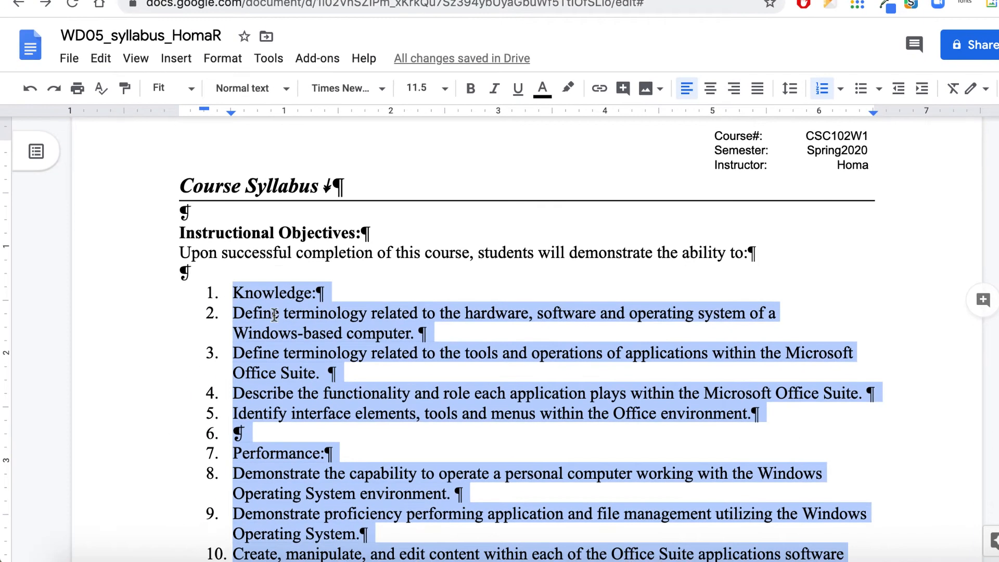
Move the list's numbers to the left margin and its text to 0.25 inch, and shift them back to 0.25 and 0.5 inch.
mouse_move(203, 111)
mouse_down()
mouse_move(180, 110)
mouse_move(225, 116)
mouse_move(205, 113)
mouse_up()
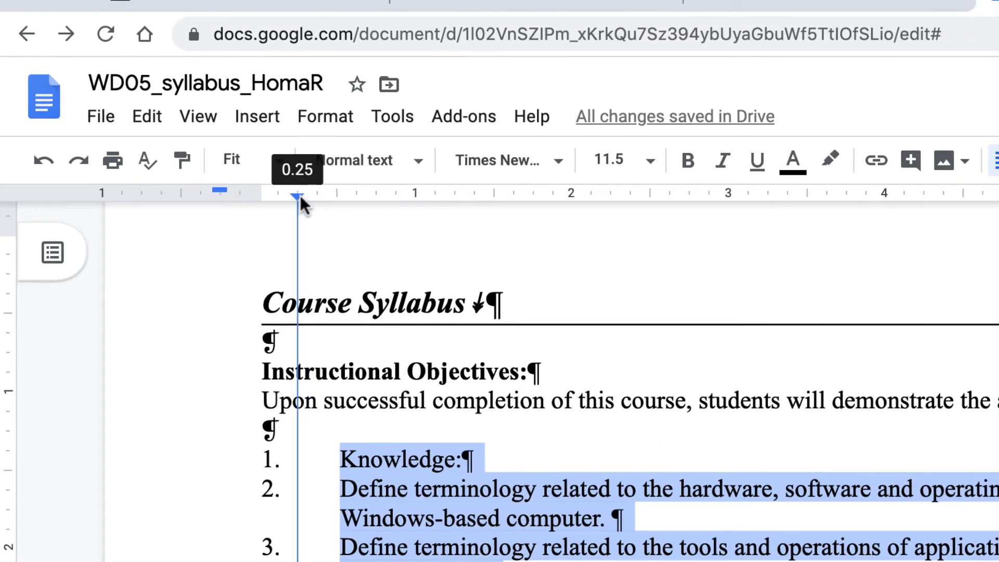
drag(300, 196, 300, 195)
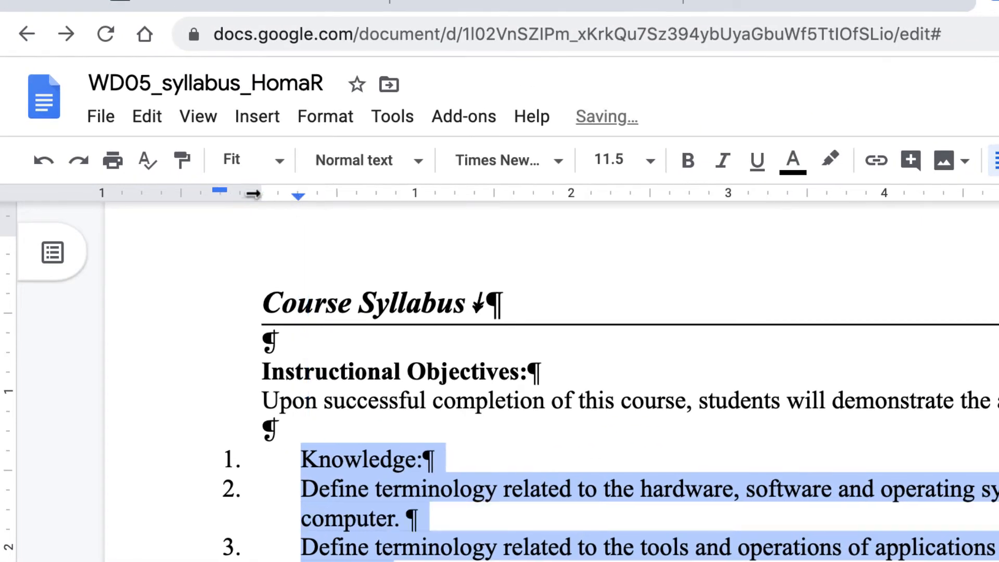
drag(216, 188, 267, 183)
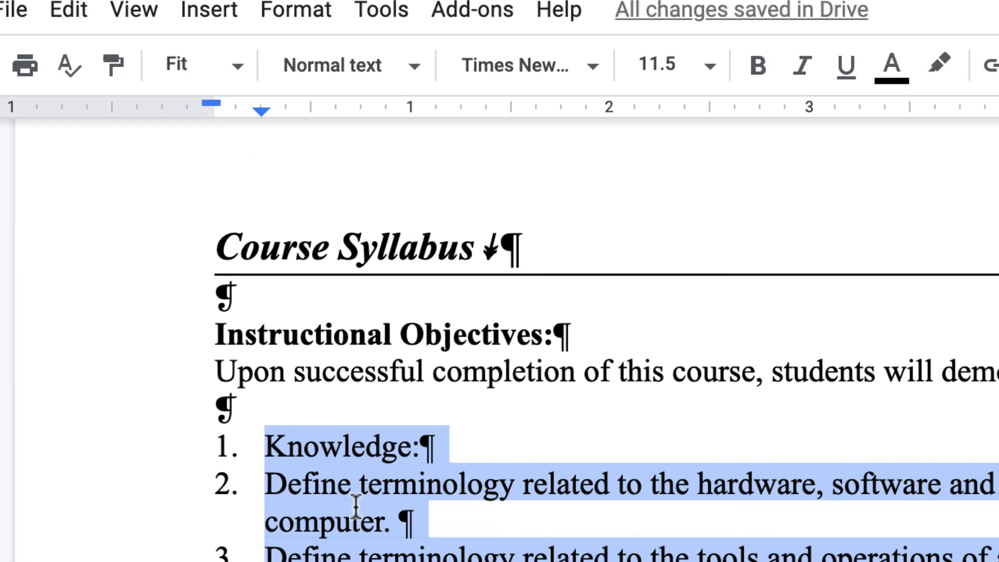
drag(259, 107, 308, 107)
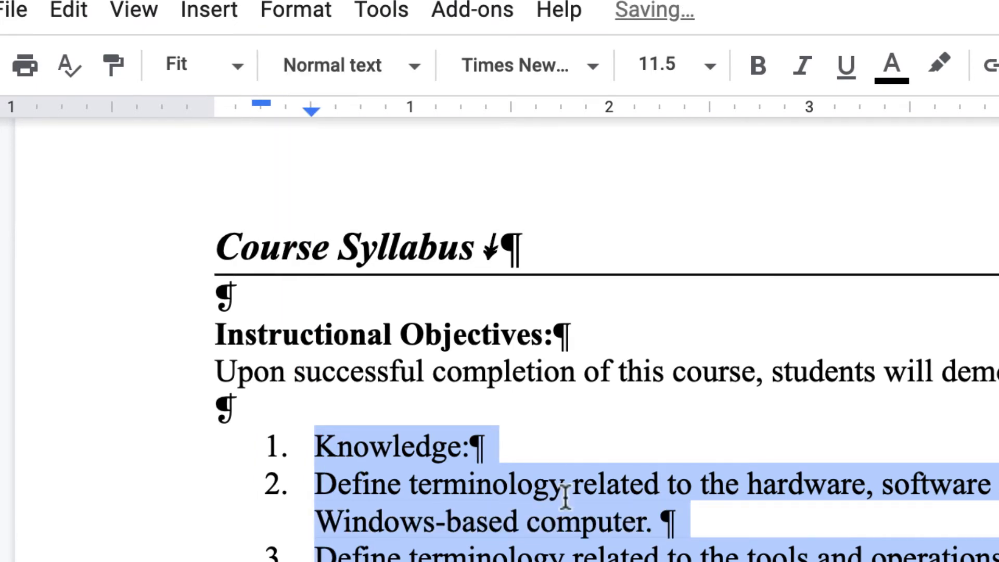
Set the numbered list's custom spacing to 6 before each list item.
scroll(565, 497, down, 5)
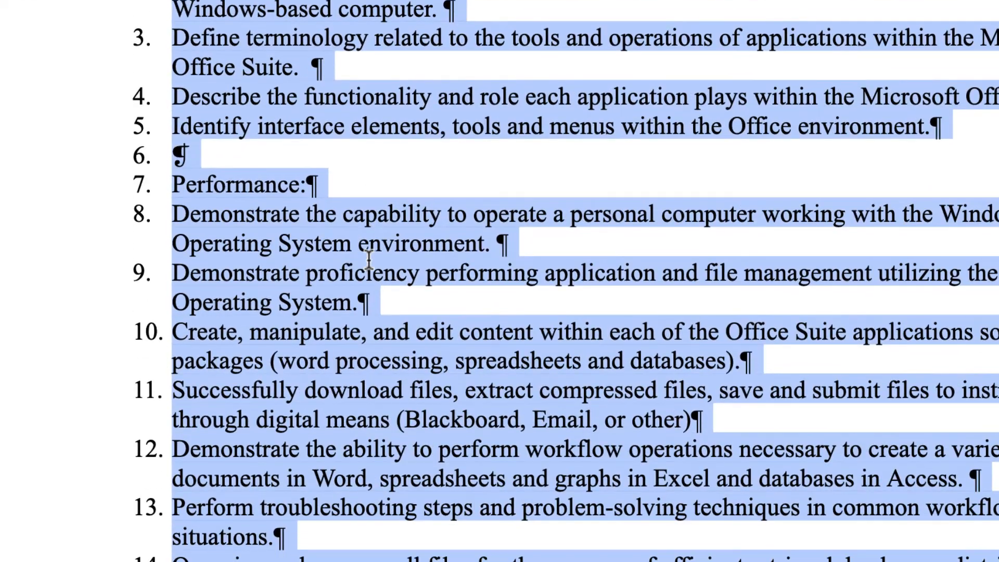
scroll(368, 259, up, 7)
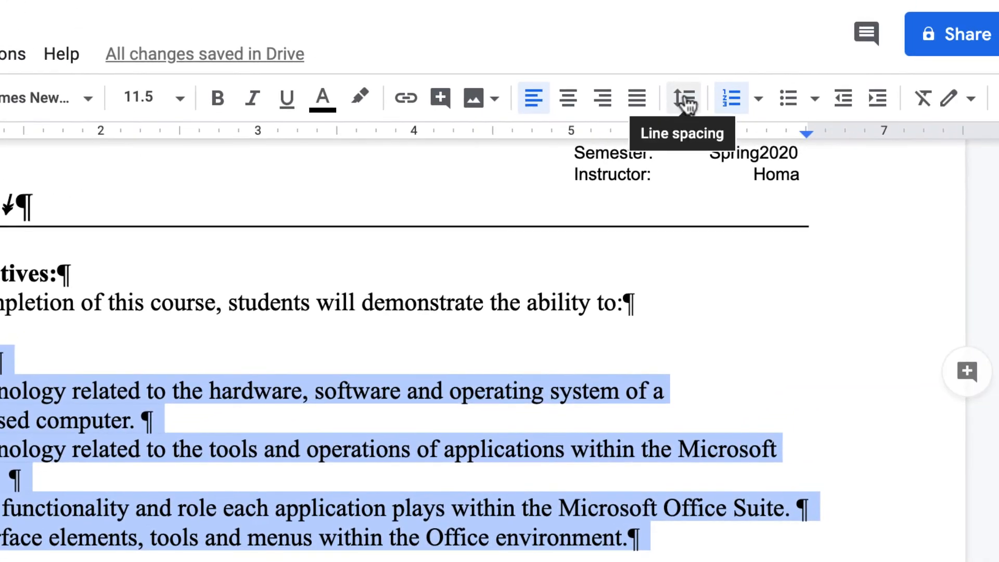
click(687, 104)
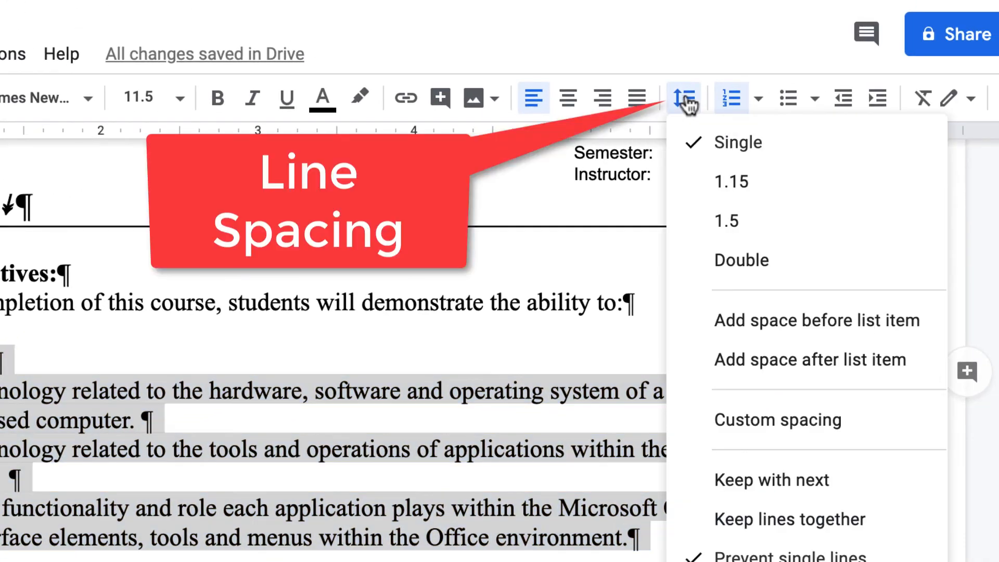
click(745, 412)
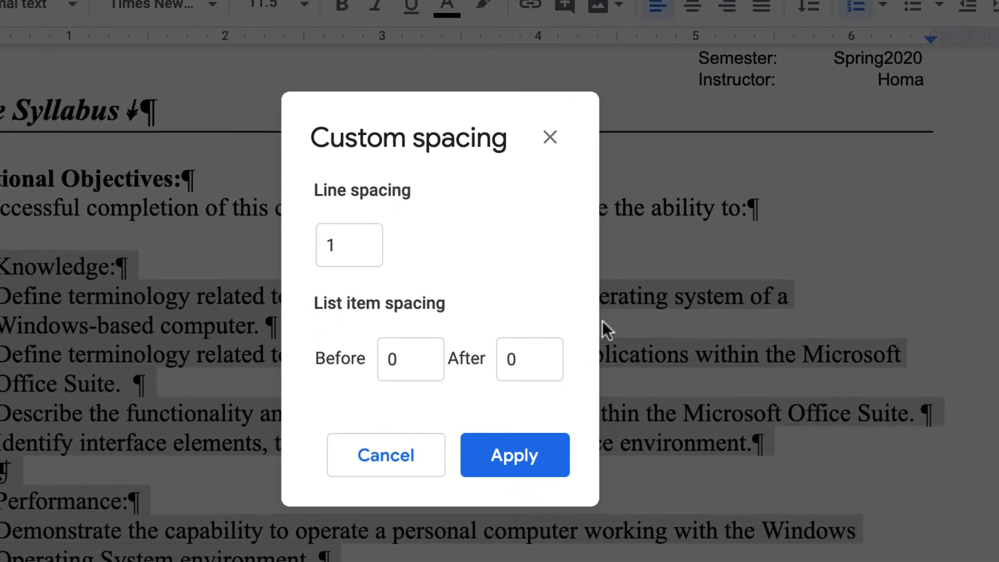
click(333, 363)
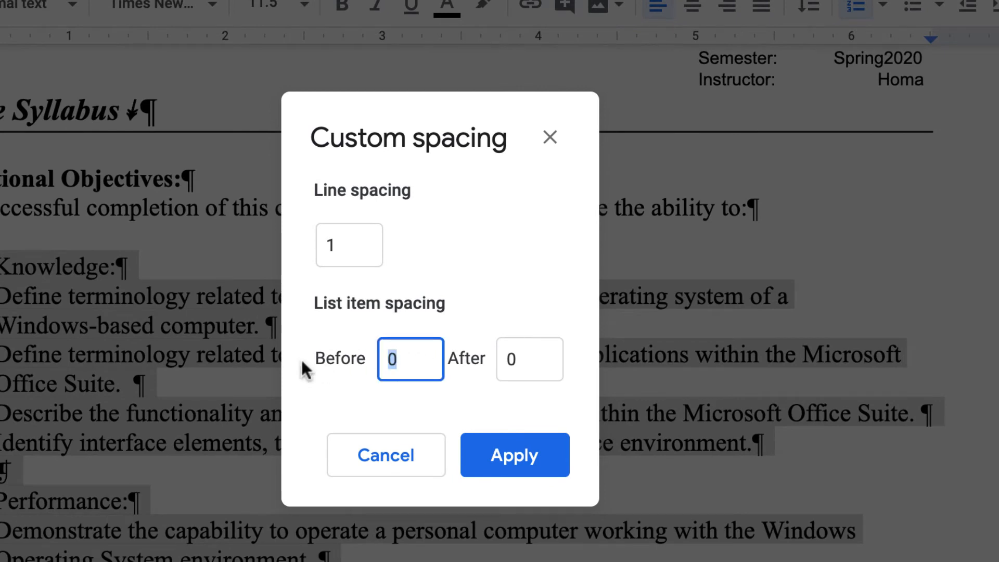
text(6)
click(520, 456)
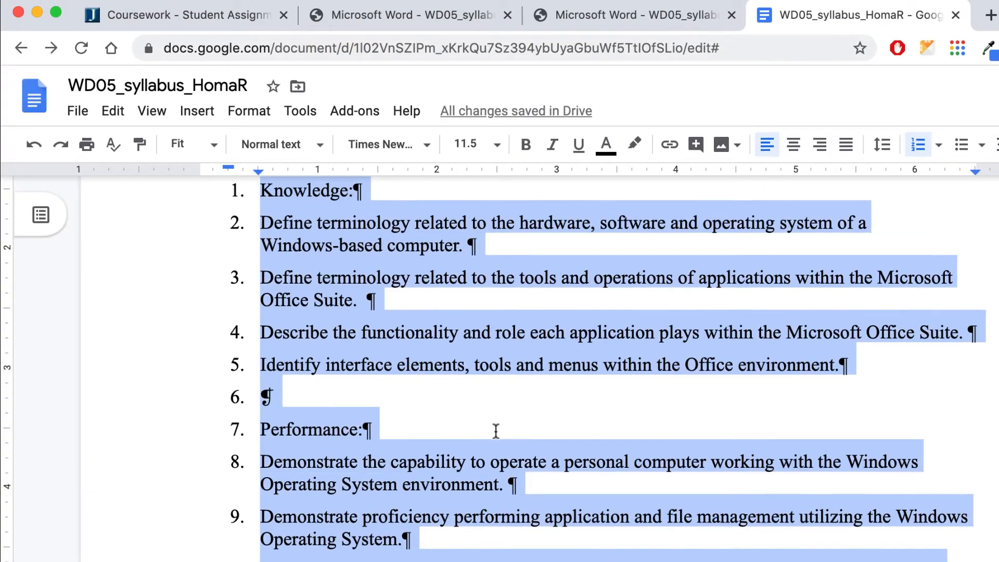
Remove the numbering from the Knowledge, Performance and Affective subheadings within the objectives list.
scroll(496, 430, up, 5)
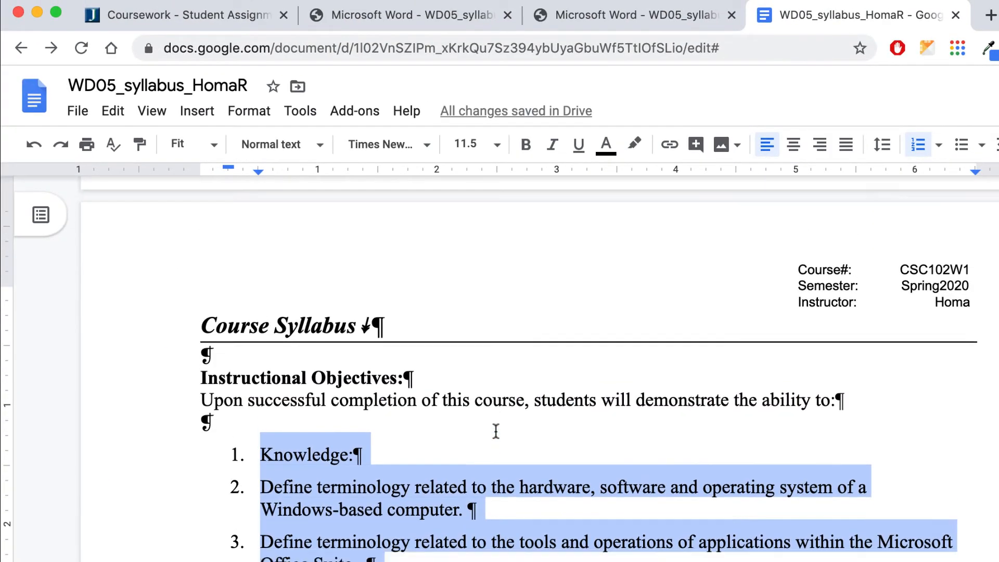
scroll(496, 431, down, 3)
click(497, 433)
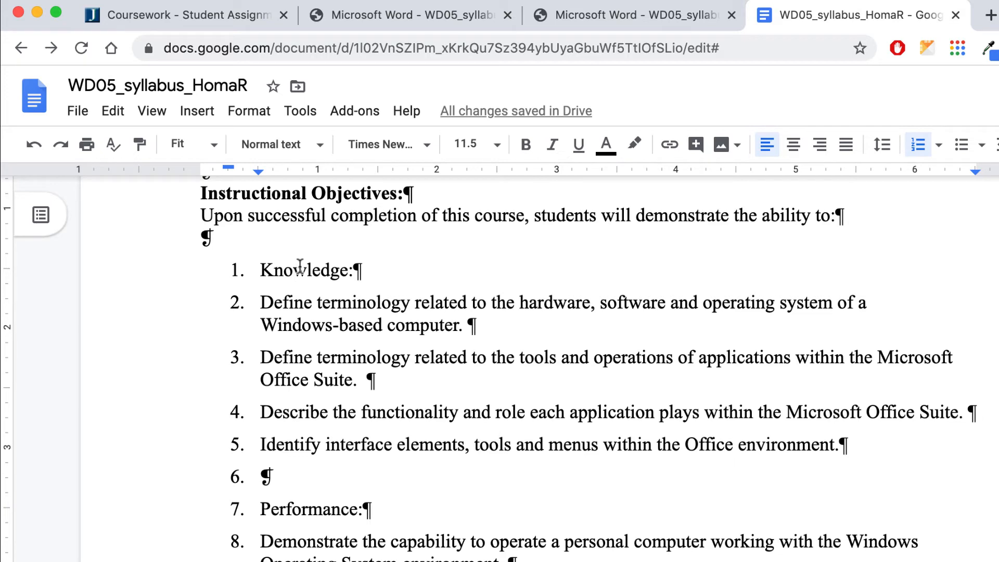
click(300, 265)
click(918, 144)
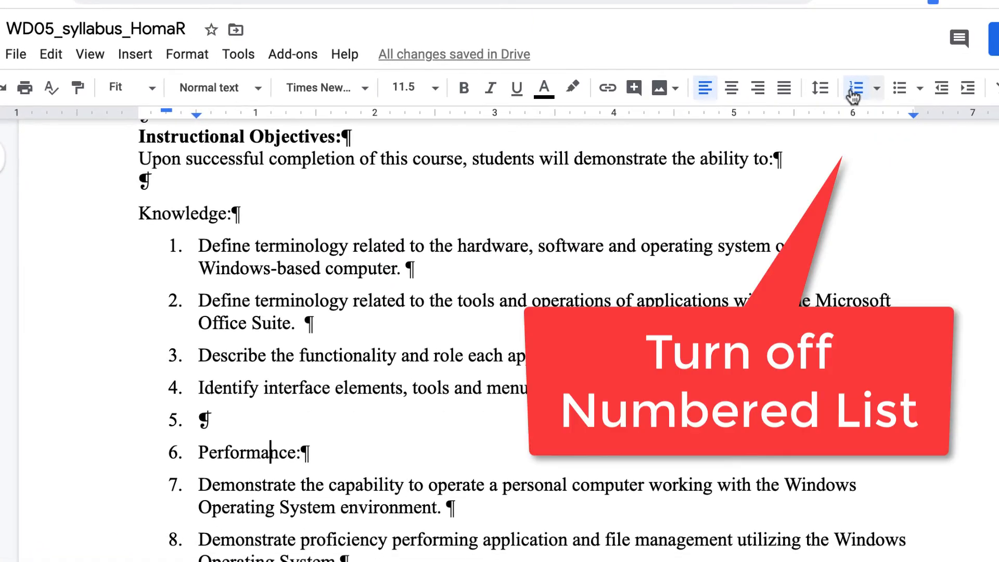
click(874, 107)
scroll(500, 339, down, 10)
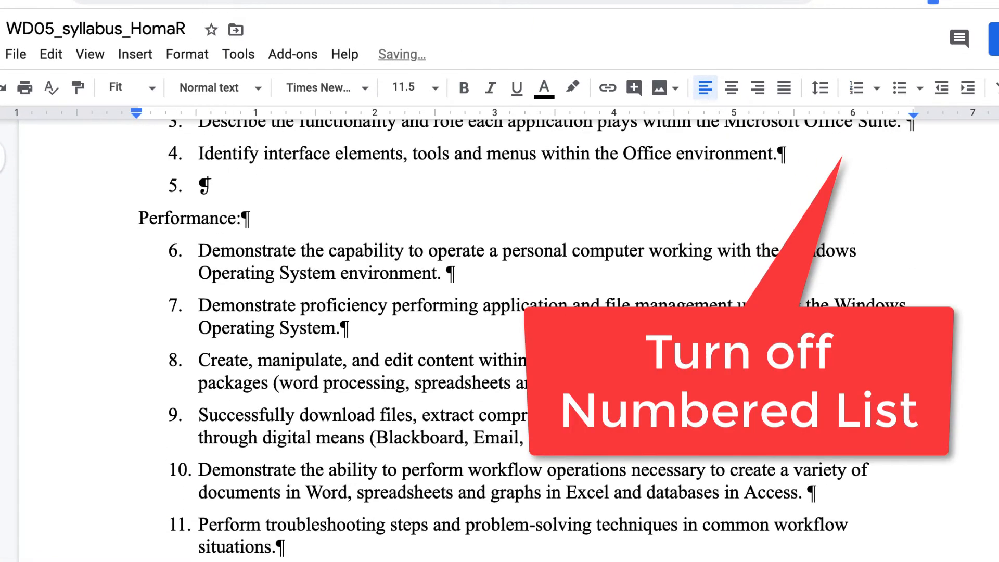
click(248, 409)
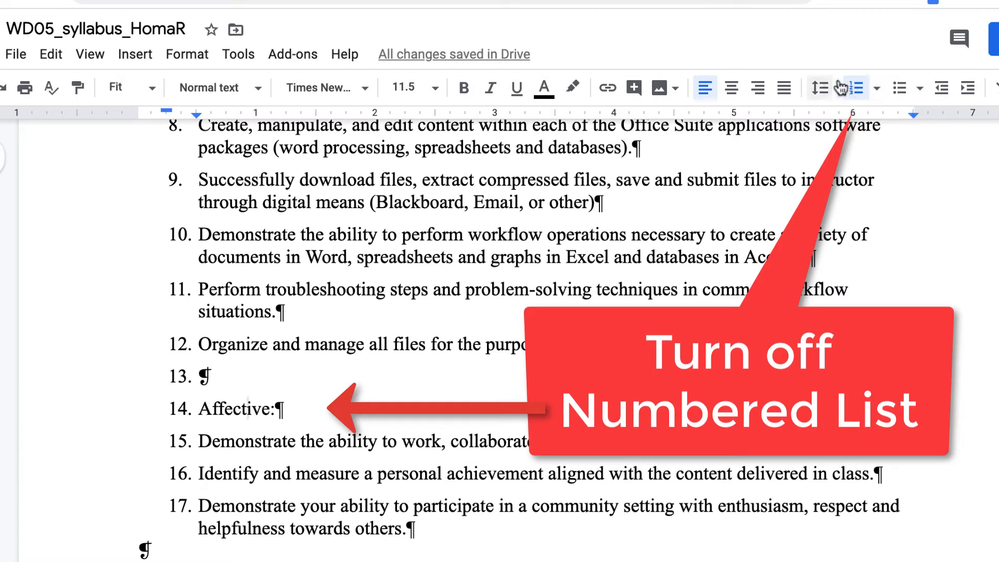
click(855, 88)
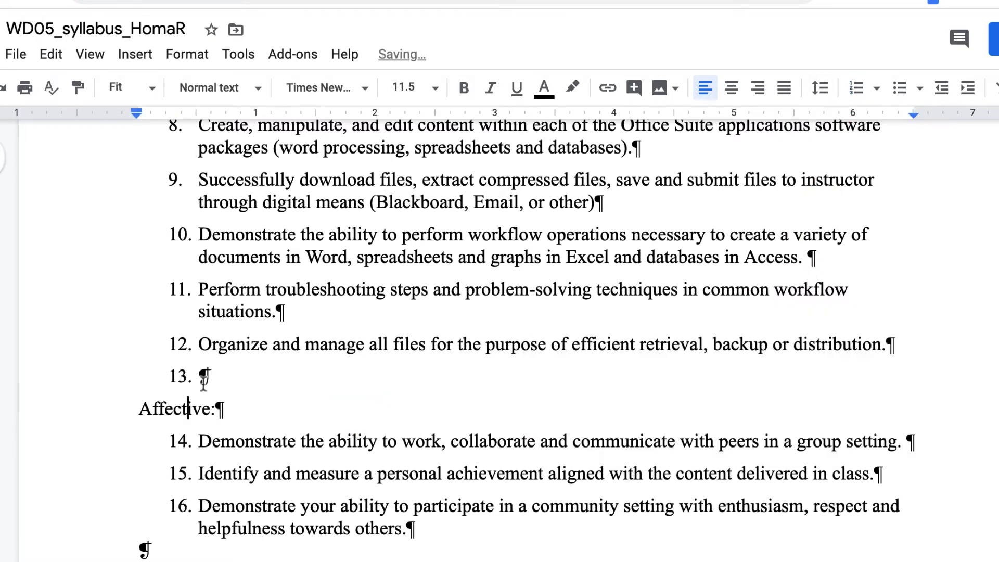
Remove the numbering from the blank lines above the Affective and Performance subheadings.
click(219, 375)
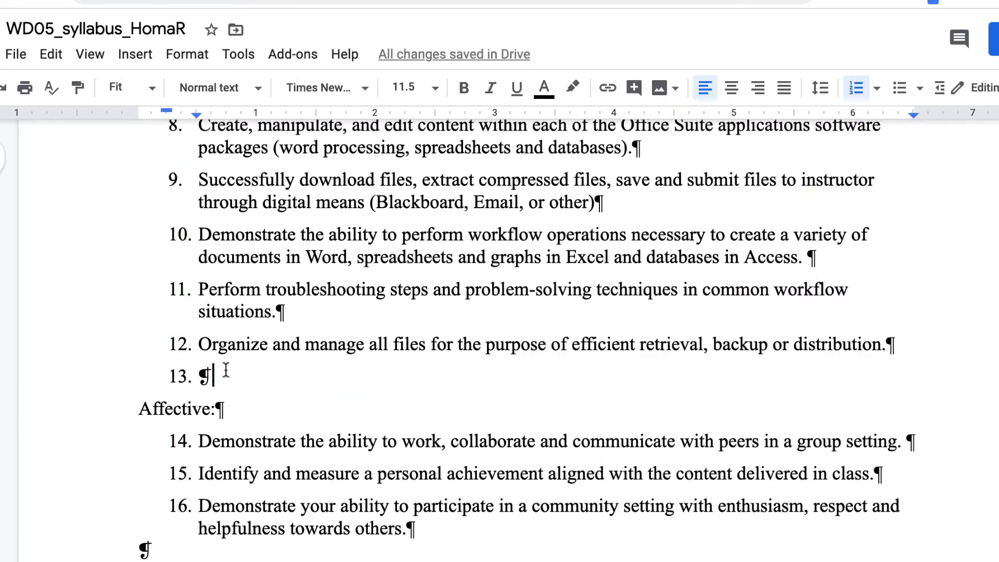
click(856, 88)
scroll(625, 321, up, 7)
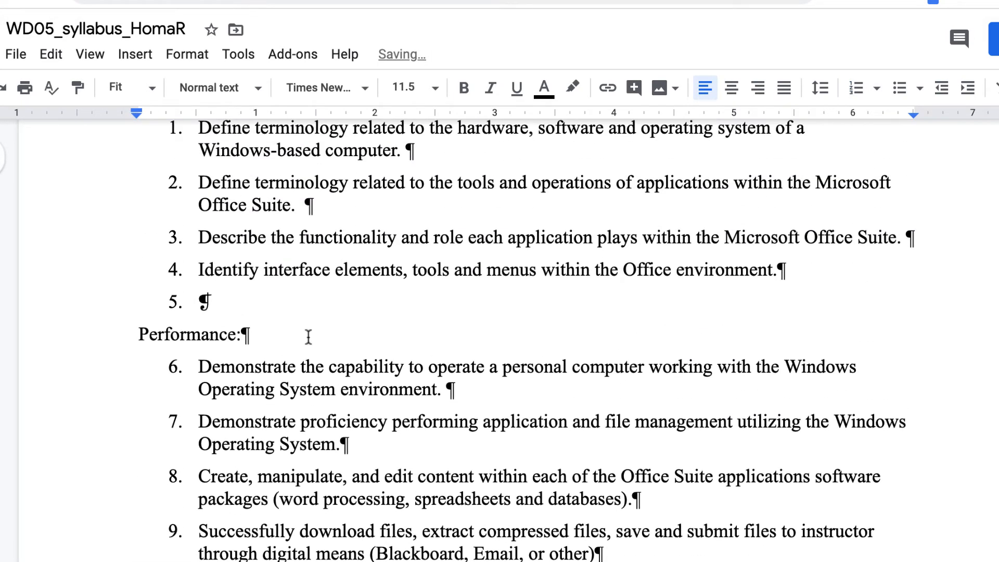
click(248, 297)
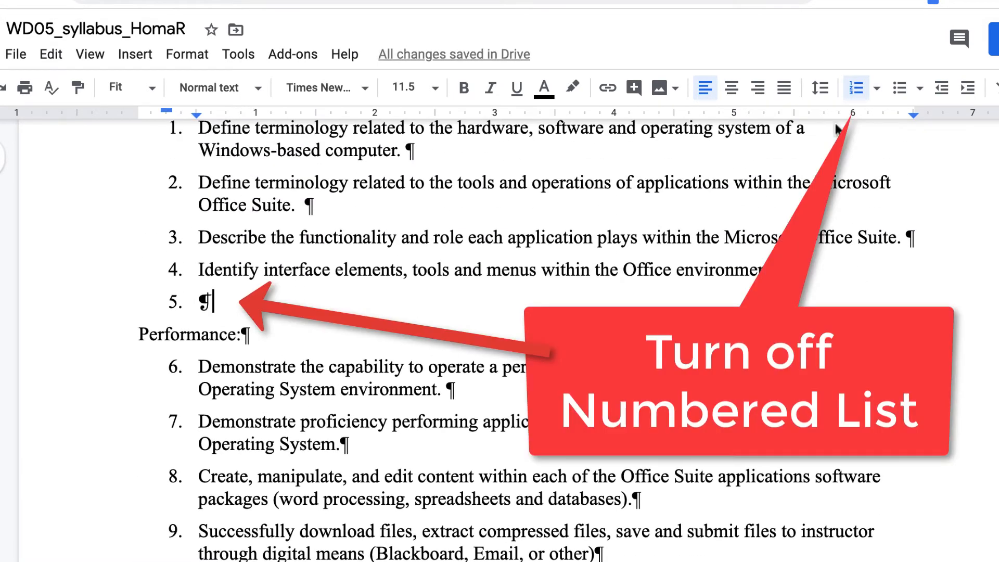
click(857, 88)
Italicize the Knowledge, Performance and Affective subheadings in the Instructional Objectives section.
scroll(508, 342, down, 3)
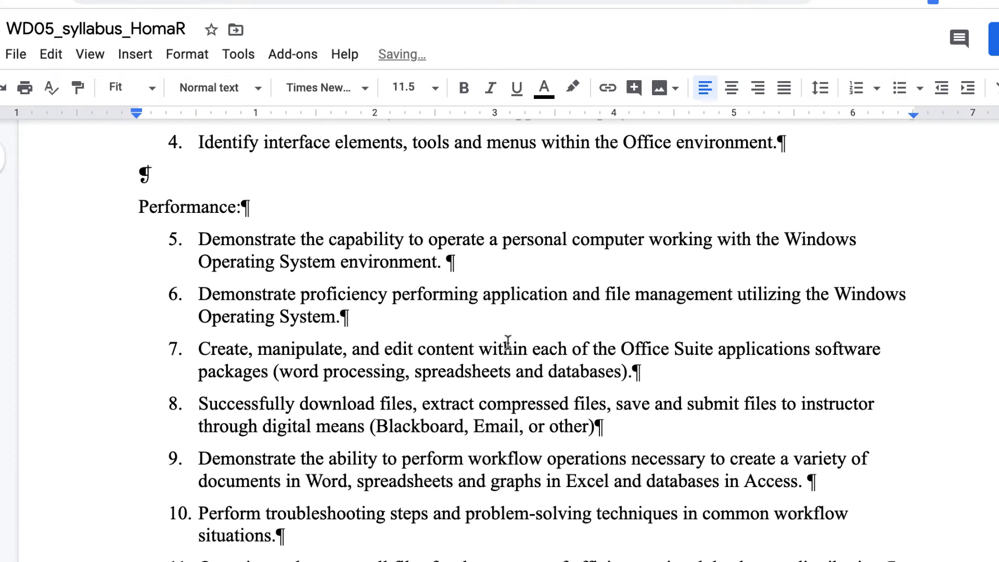
scroll(508, 343, up, 6)
scroll(508, 342, down, 6)
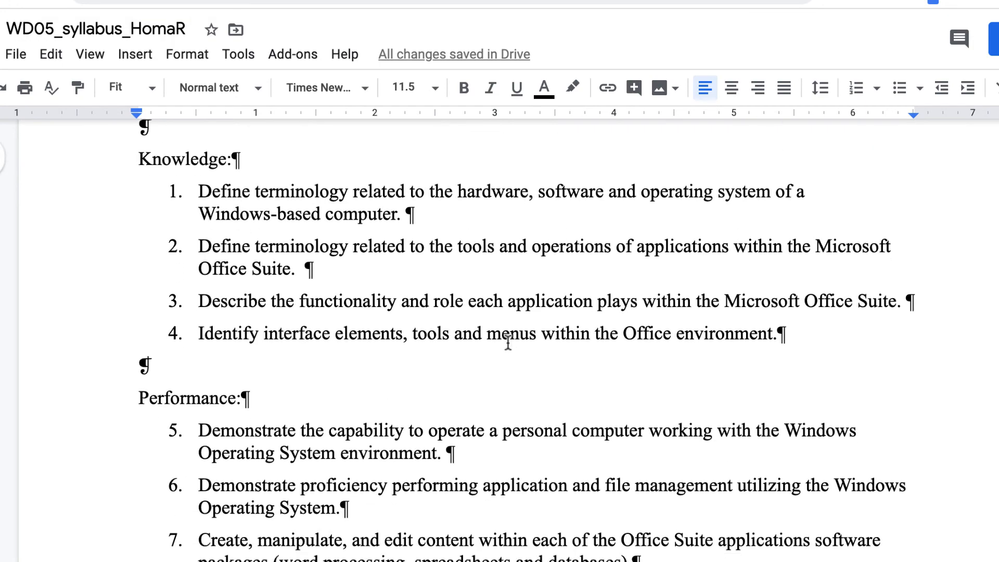
scroll(509, 344, up, 6)
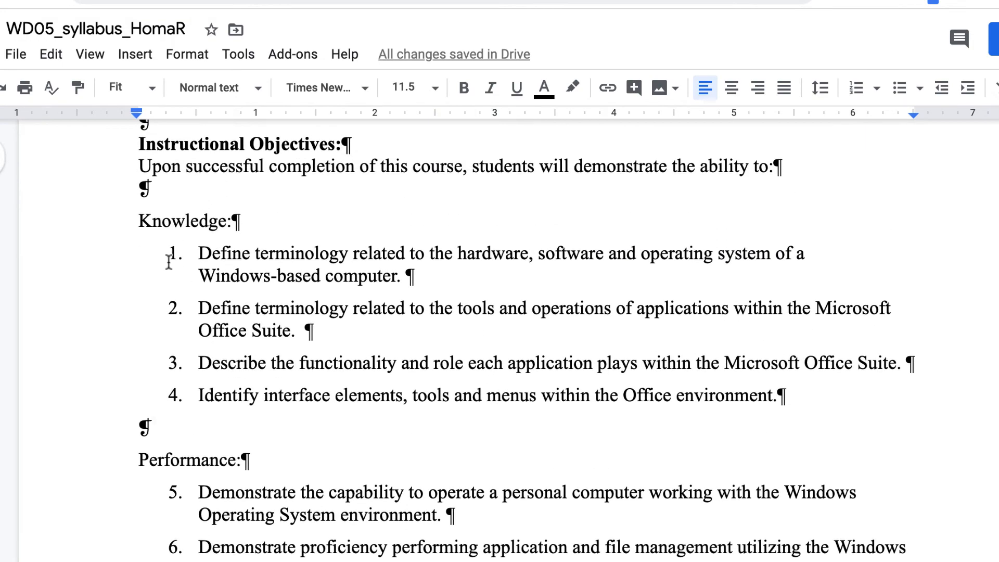
drag(138, 224, 279, 223)
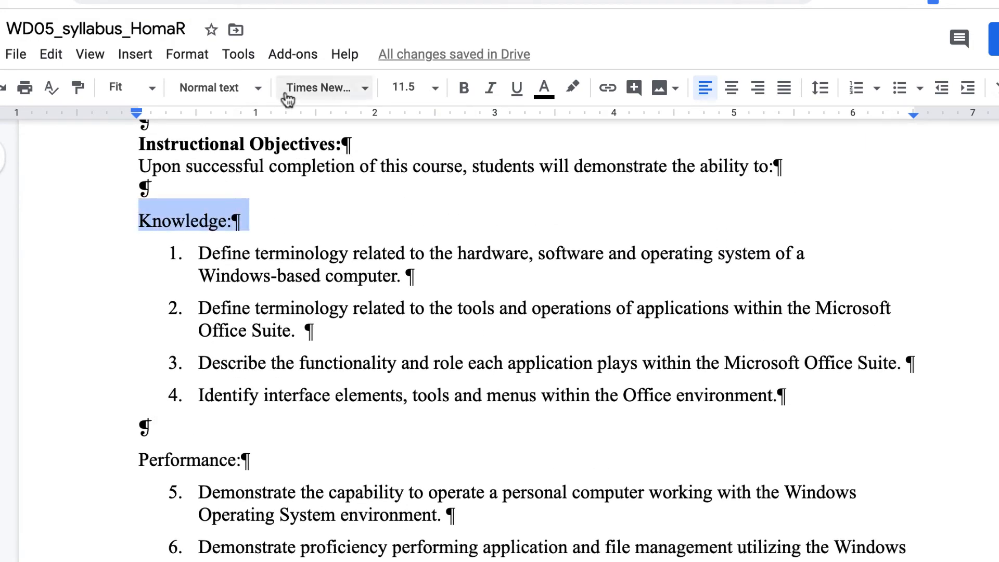
key(ctrl+i)
scroll(330, 281, down, 3)
drag(139, 270, 262, 271)
key(ctrl+i)
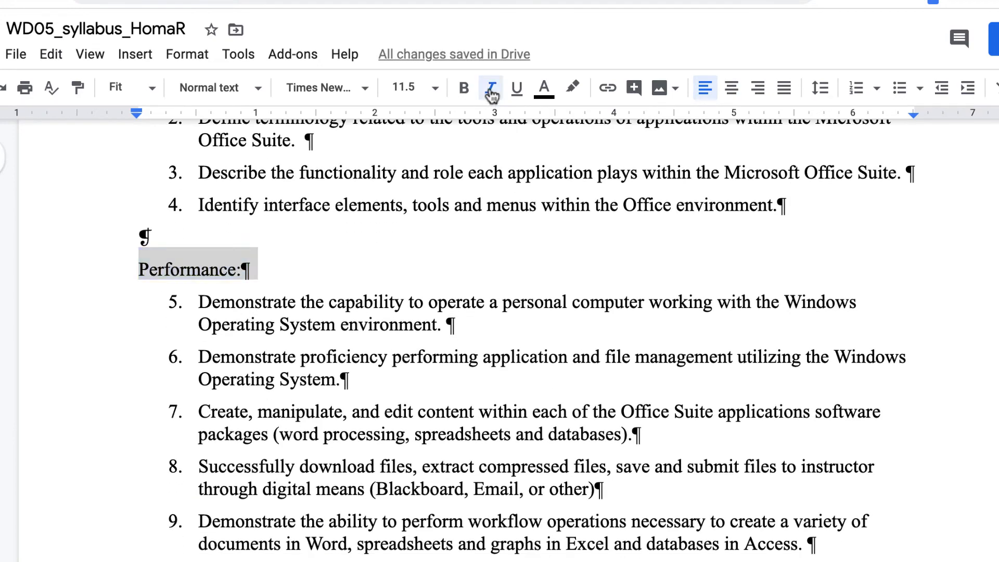
scroll(341, 294, down, 4)
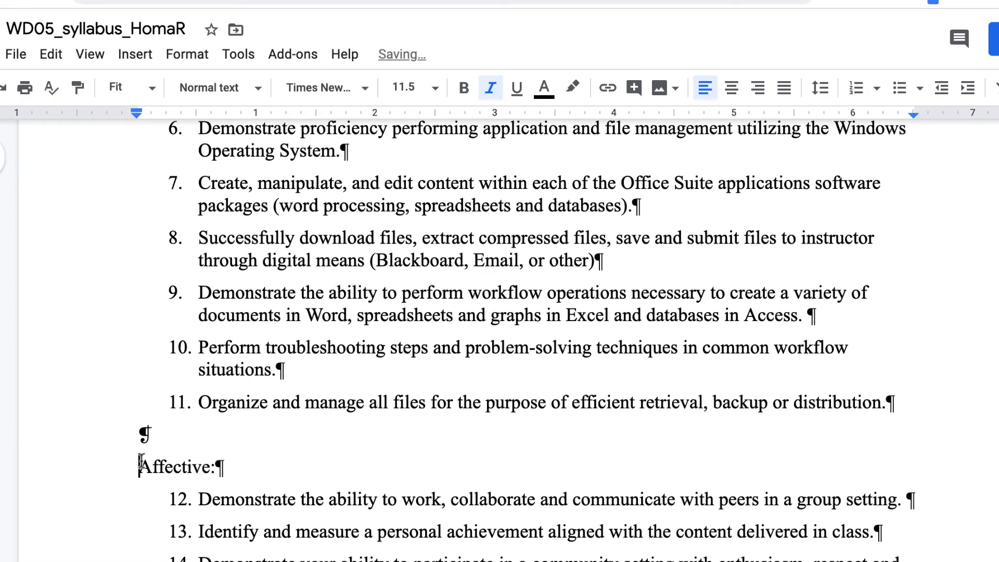
drag(138, 467, 224, 467)
key(ctrl+i)
Look over the Instructional Objectives page, checking the italic subheadings and the numbering under each one.
scroll(382, 348, up, 4)
scroll(382, 348, down, 2)
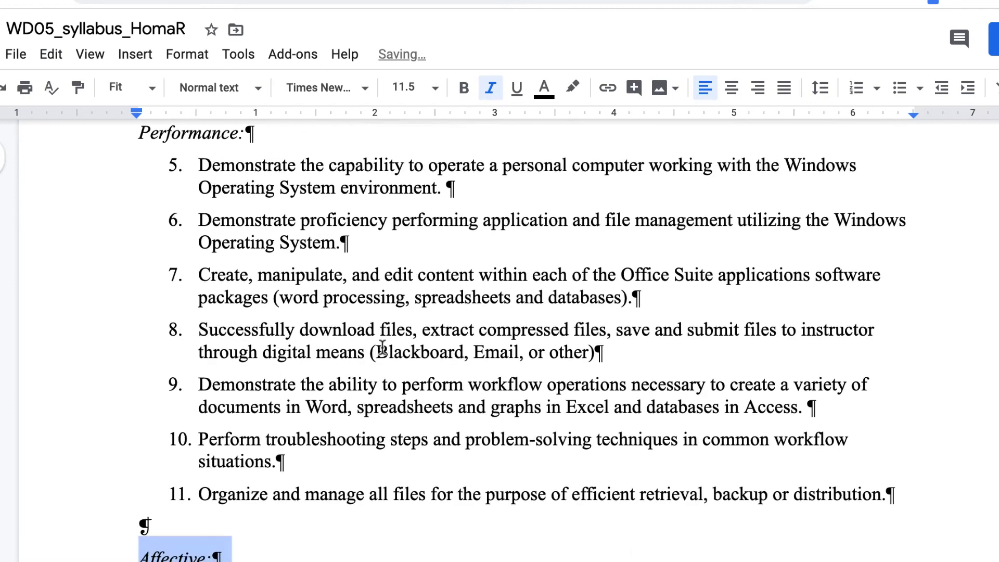
scroll(382, 348, up, 8)
scroll(383, 344, up, 2)
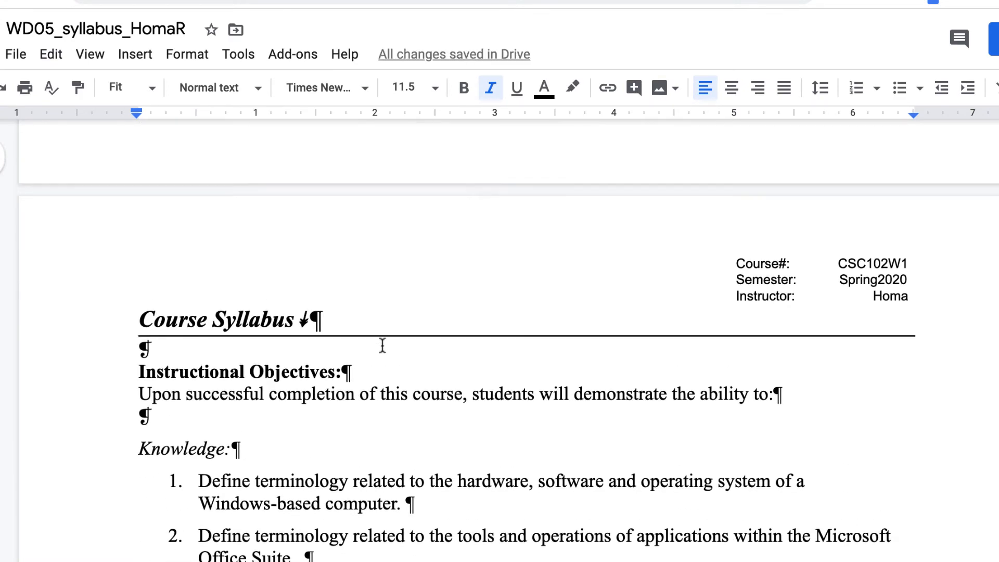
scroll(384, 344, down, 6)
scroll(335, 333, down, 3)
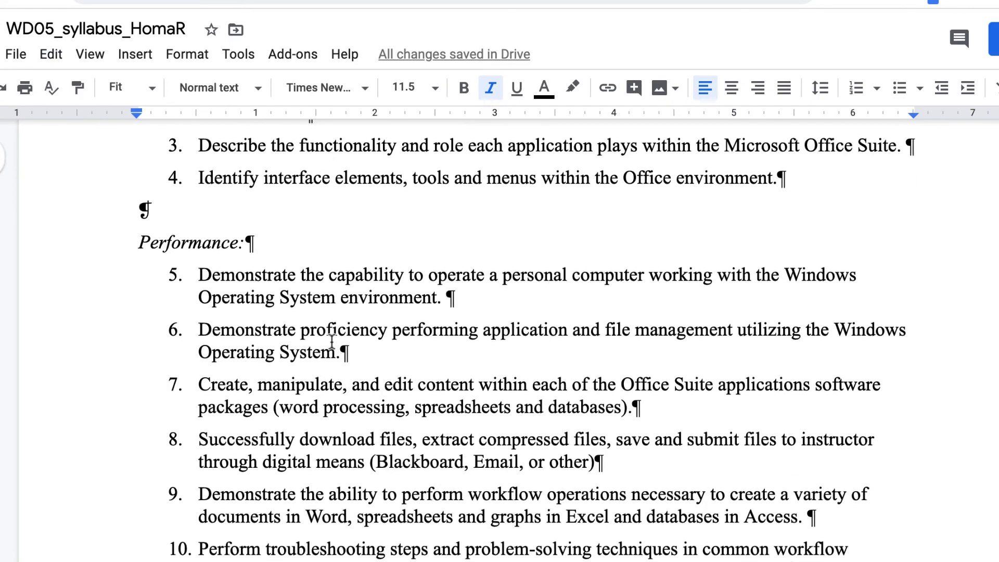
scroll(332, 337, up, 3)
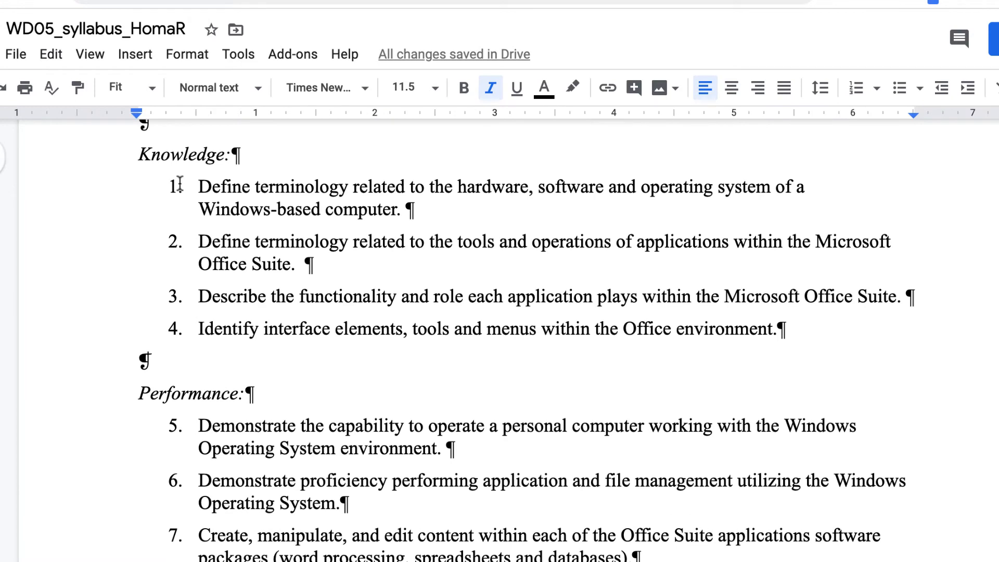
scroll(370, 329, down, 4)
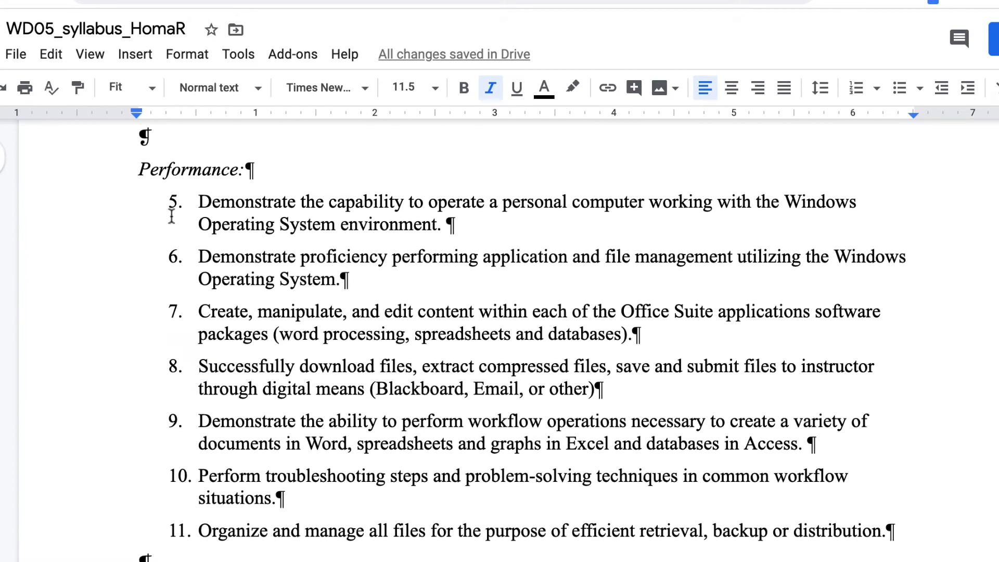
click(172, 202)
right_click(173, 202)
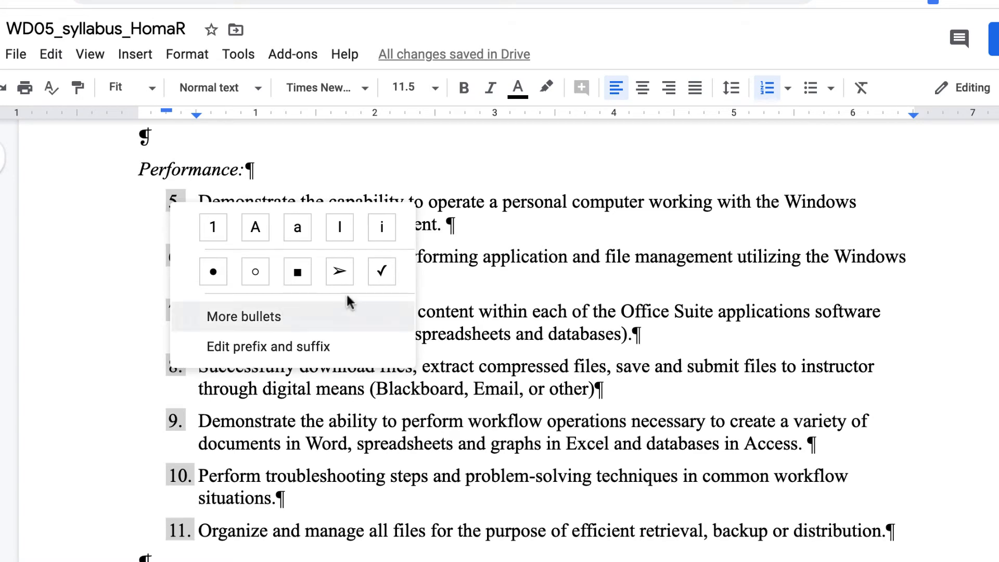
click(522, 284)
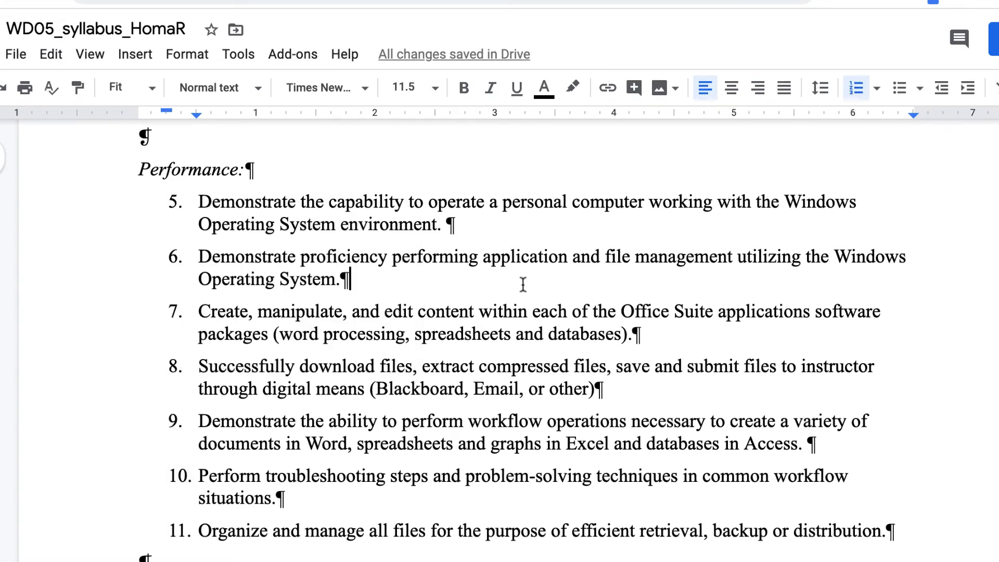
Restart the numbering of the objectives under Performance at 1.
click(172, 202)
right_click(172, 202)
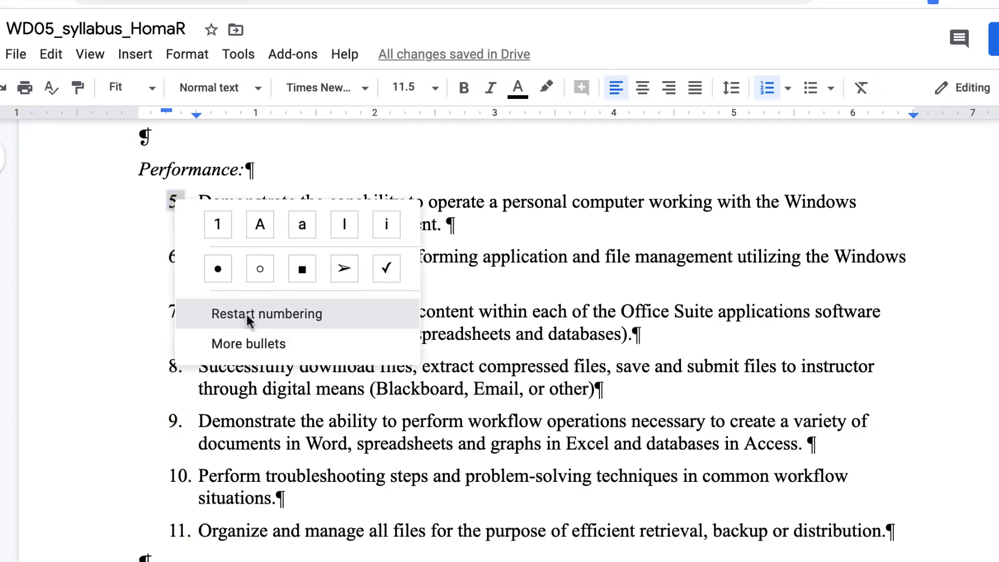
click(247, 314)
click(614, 379)
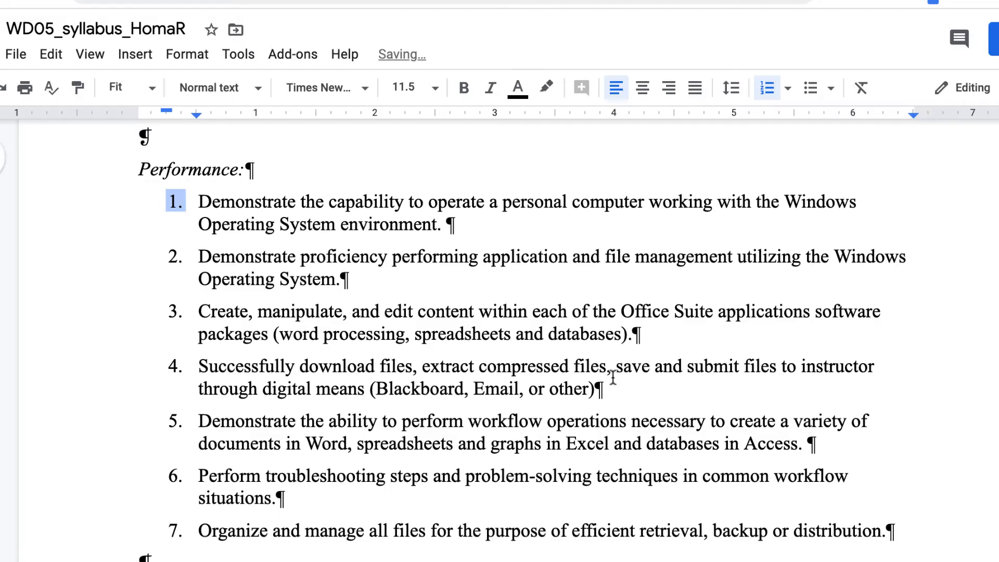
scroll(468, 311, down, 5)
scroll(468, 311, down, 1)
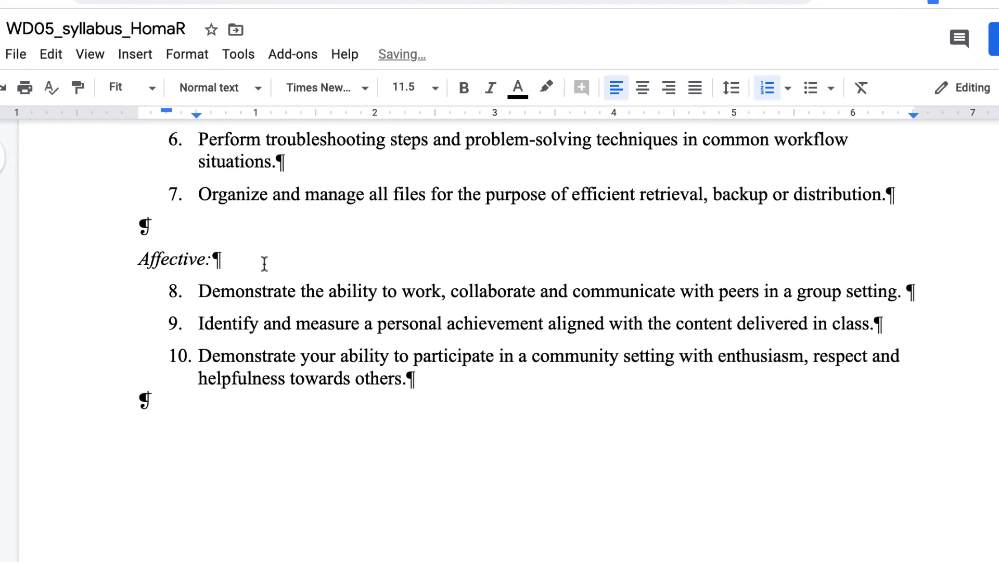
click(170, 290)
right_click(171, 290)
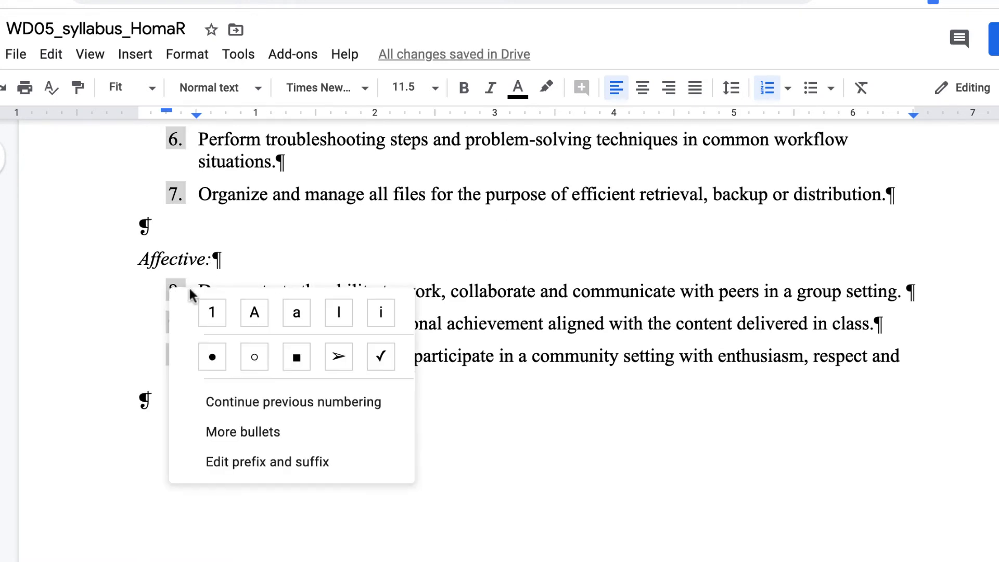
click(265, 290)
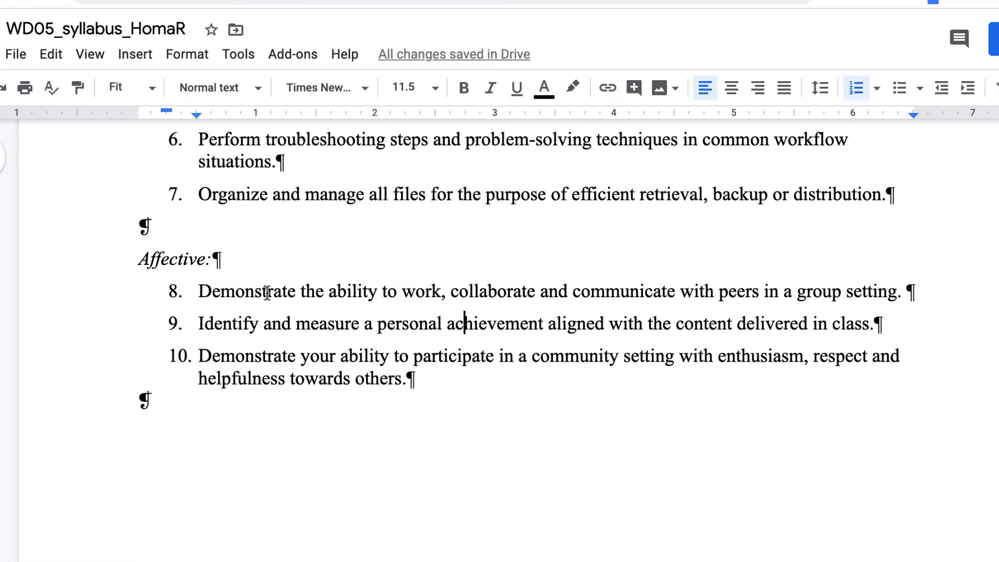
click(174, 290)
right_click(177, 292)
click(450, 288)
Restart the numbering of the objectives under Affective at 1.
click(178, 292)
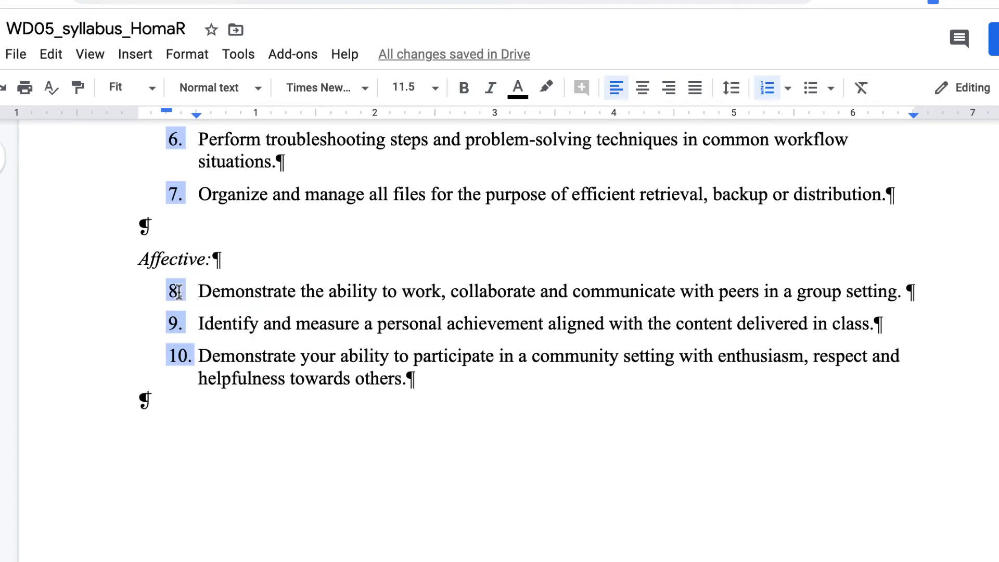
right_click(176, 292)
click(268, 407)
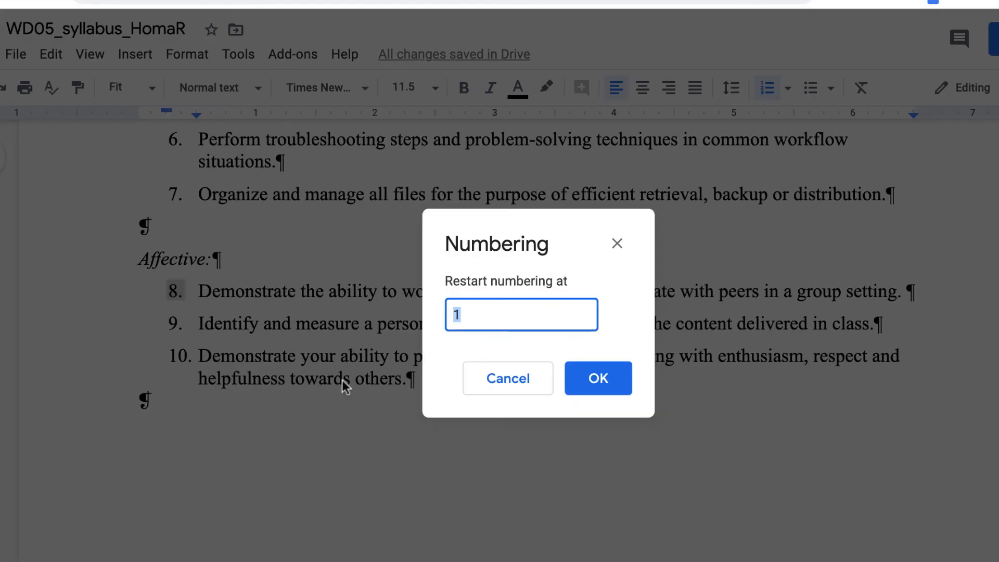
click(598, 378)
Review the finished syllabus on both pages, from the college heading and course information to the three numbered objectives lists.
scroll(480, 408, up, 5)
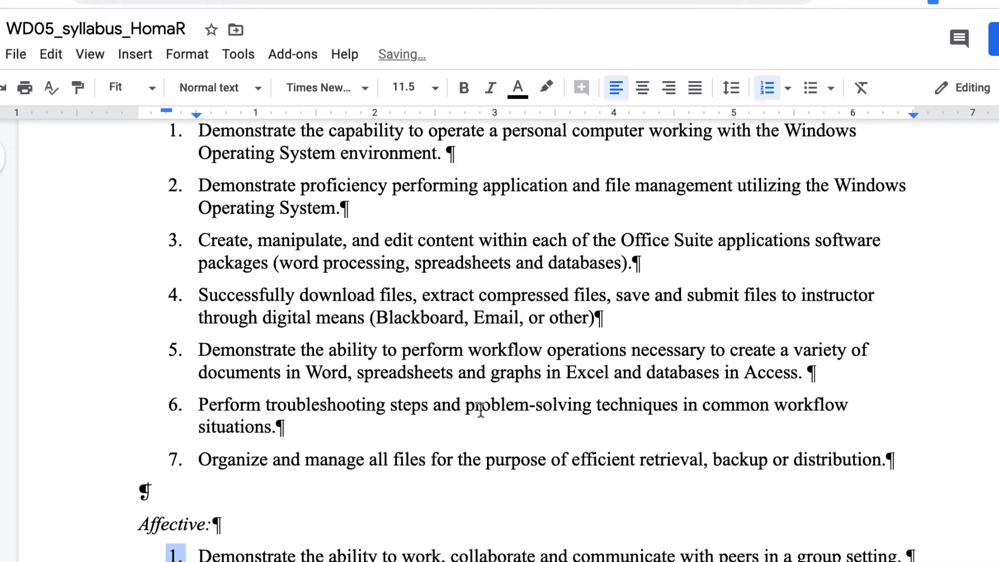
scroll(479, 409, up, 9)
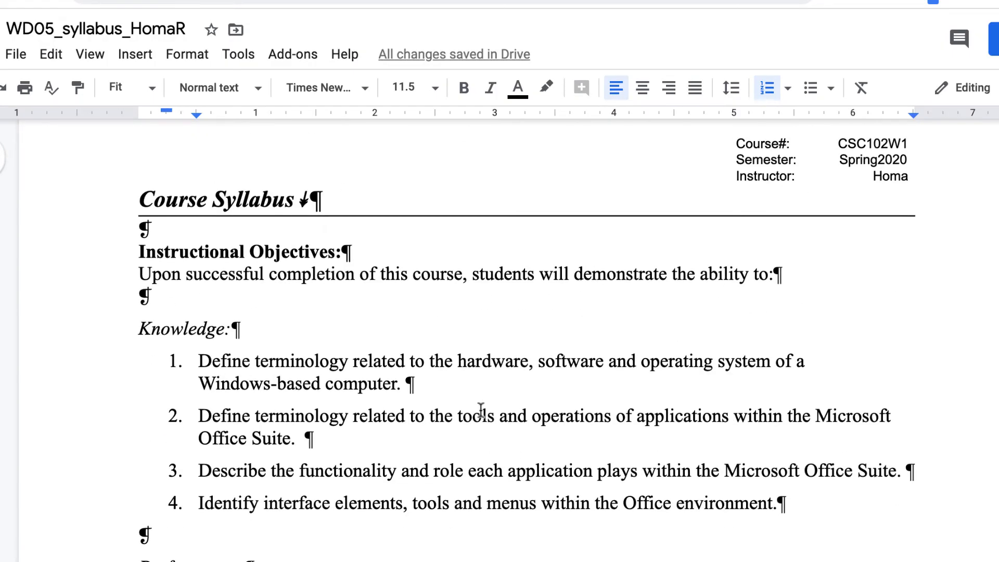
scroll(480, 411, down, 12)
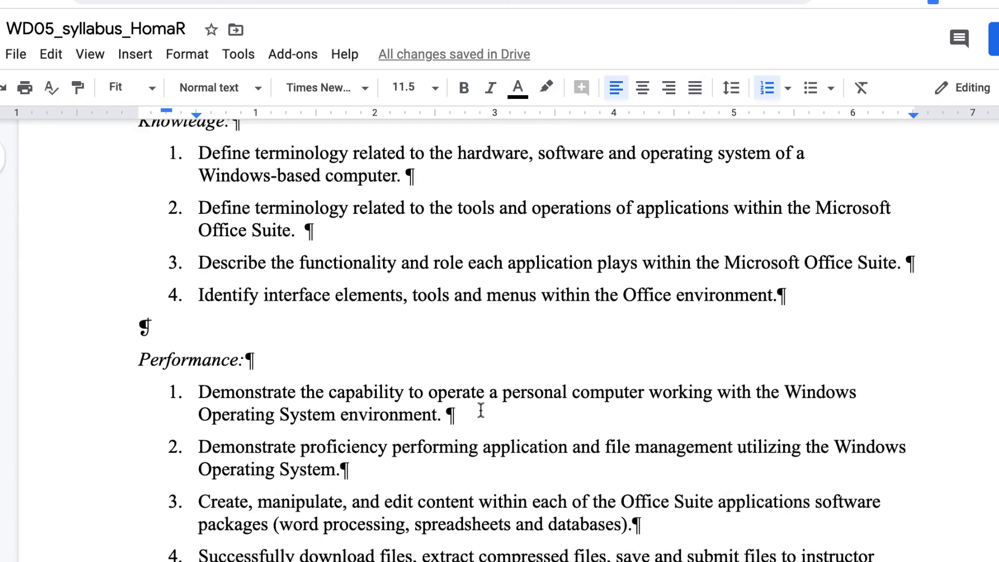
scroll(480, 410, down, 4)
scroll(481, 410, up, 14)
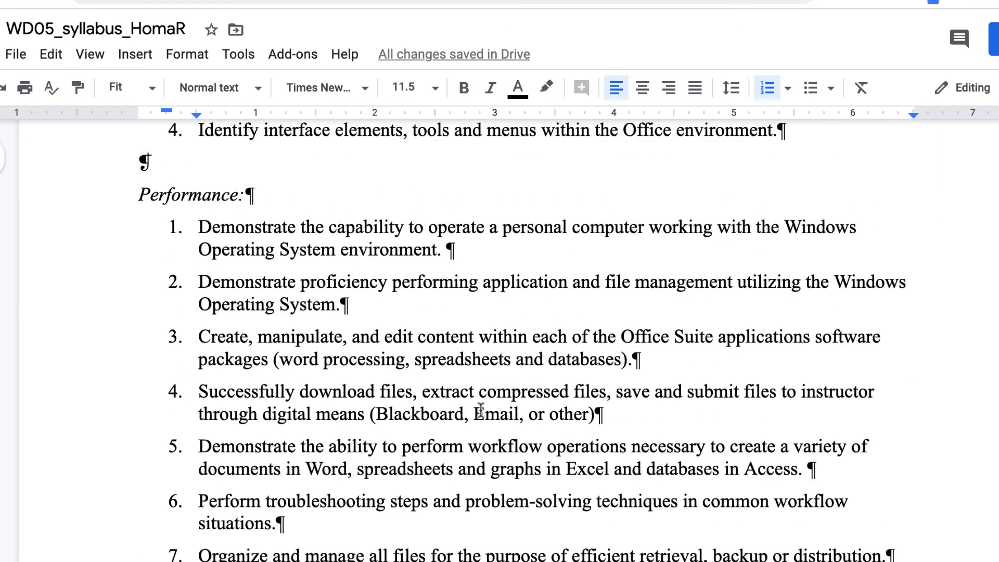
scroll(481, 410, up, 10)
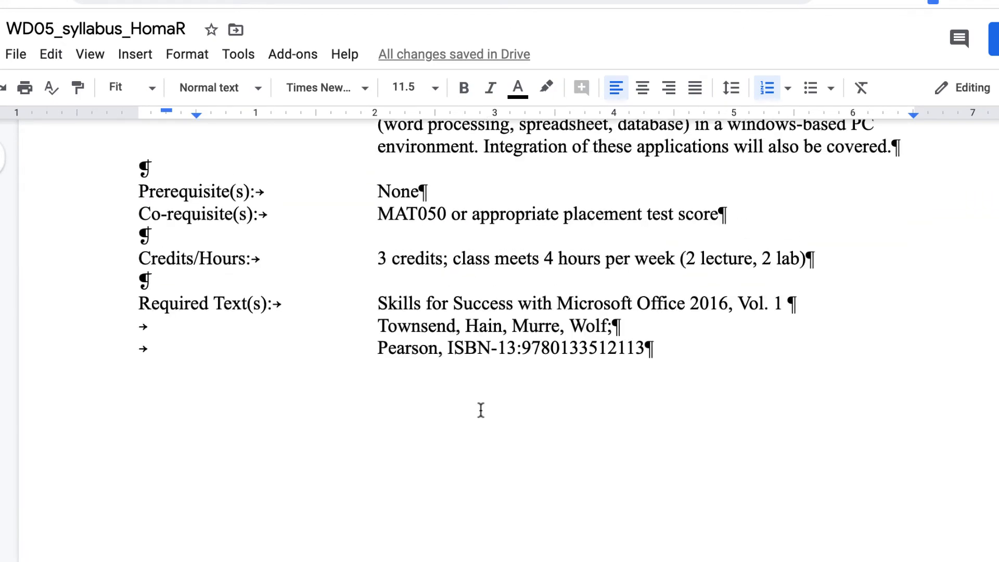
scroll(480, 410, up, 6)
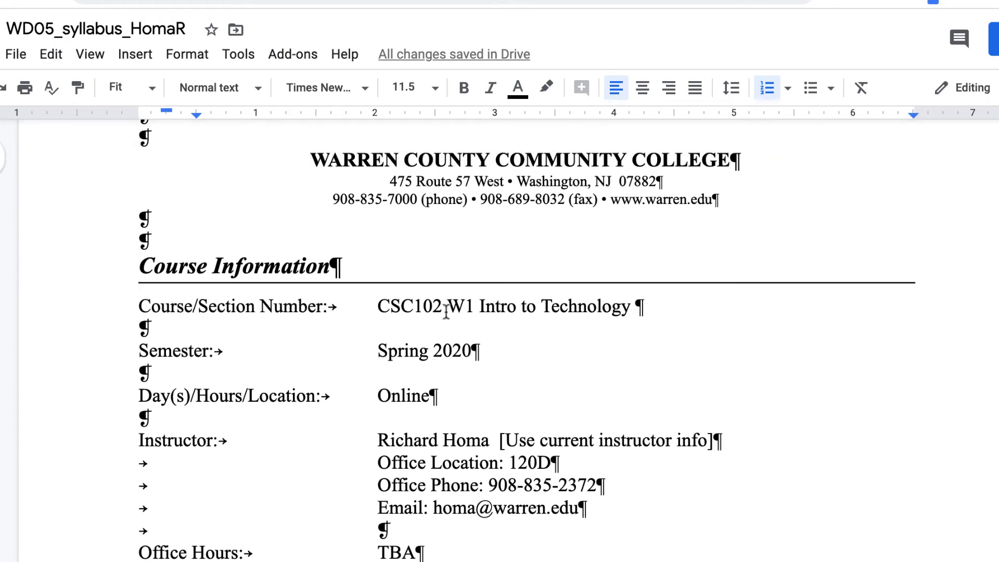
scroll(520, 364, up, 3)
scroll(520, 364, down, 10)
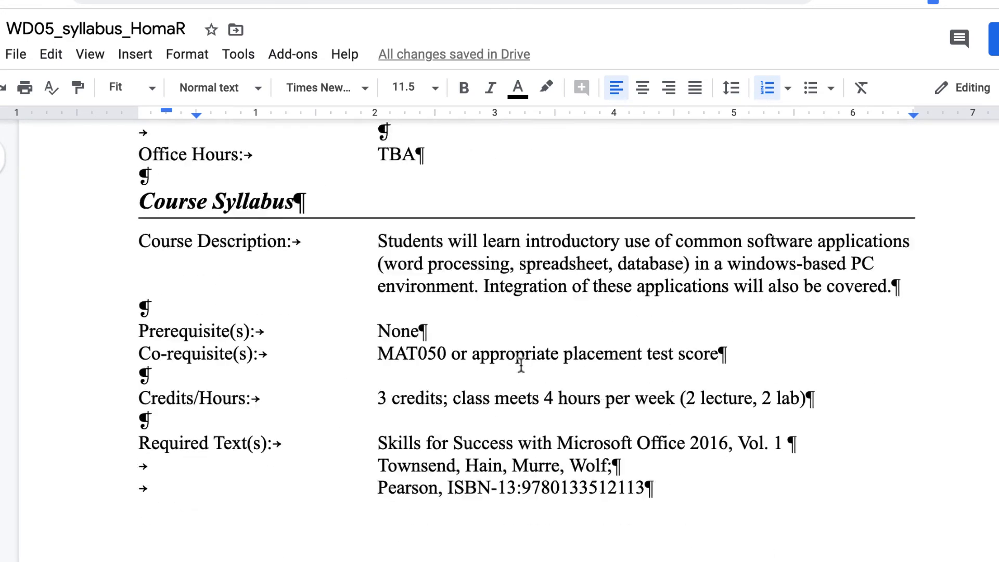
scroll(521, 365, down, 20)
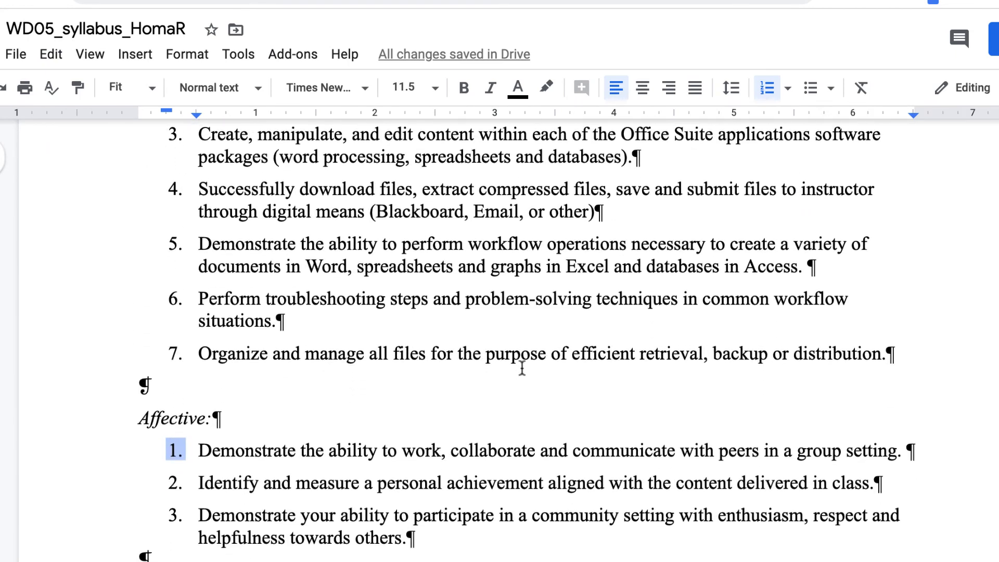
scroll(521, 368, down, 5)
scroll(522, 368, up, 8)
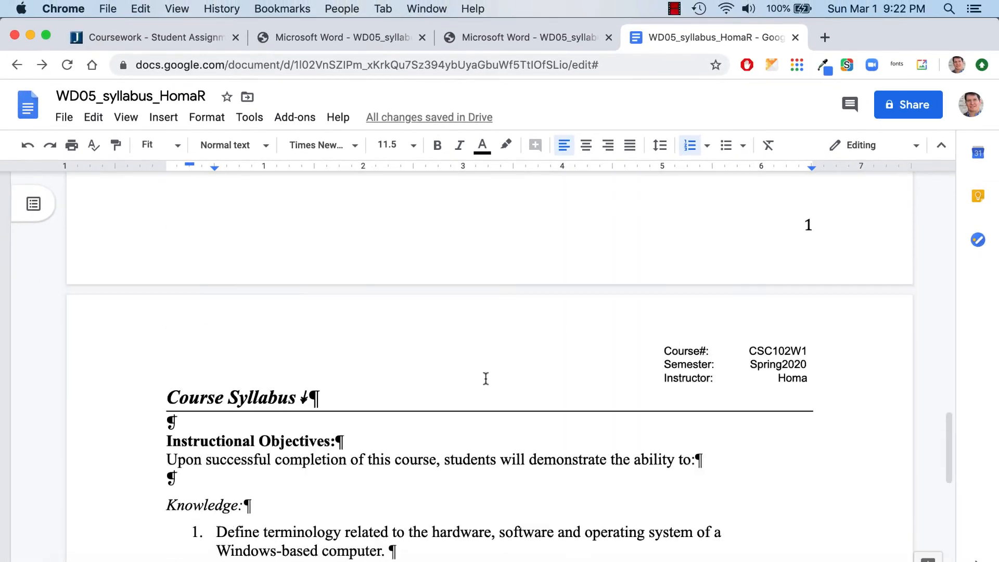
scroll(485, 379, up, 10)
scroll(486, 378, down, 4)
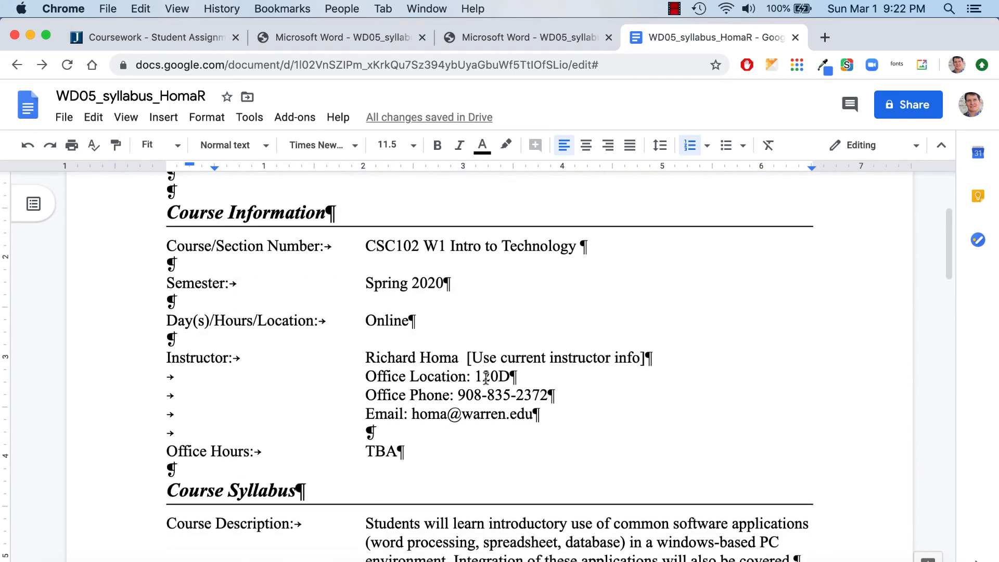
scroll(431, 304, down, 4)
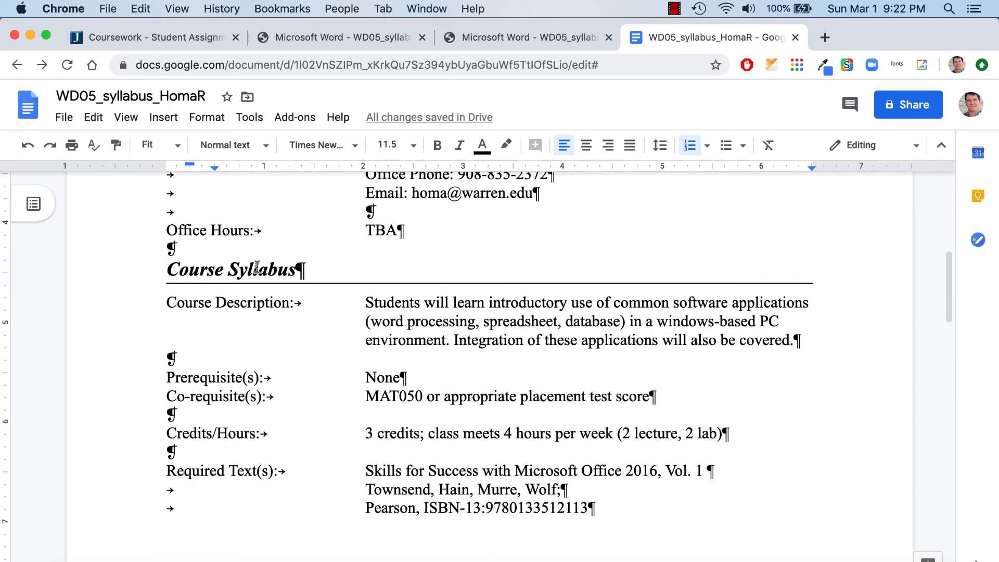
scroll(219, 271, up, 5)
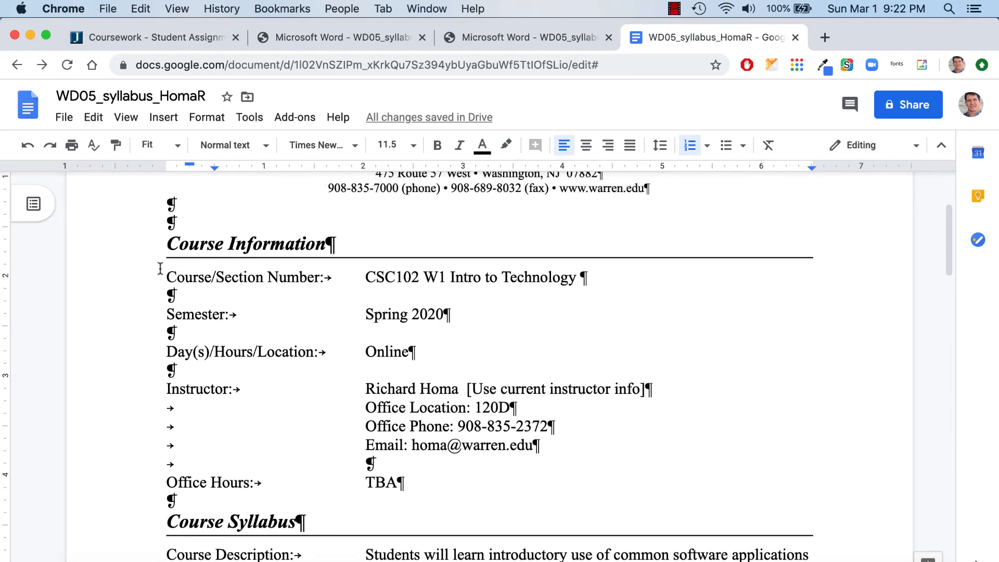
Delete the blank lines above the Affective and Performance subheadings on the objectives page.
scroll(229, 316, down, 10)
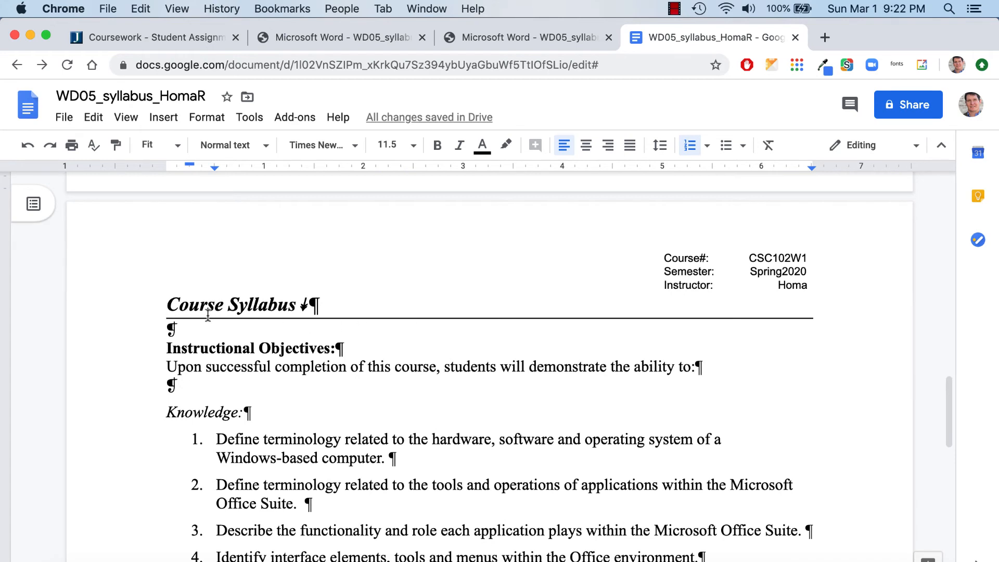
scroll(369, 315, down, 5)
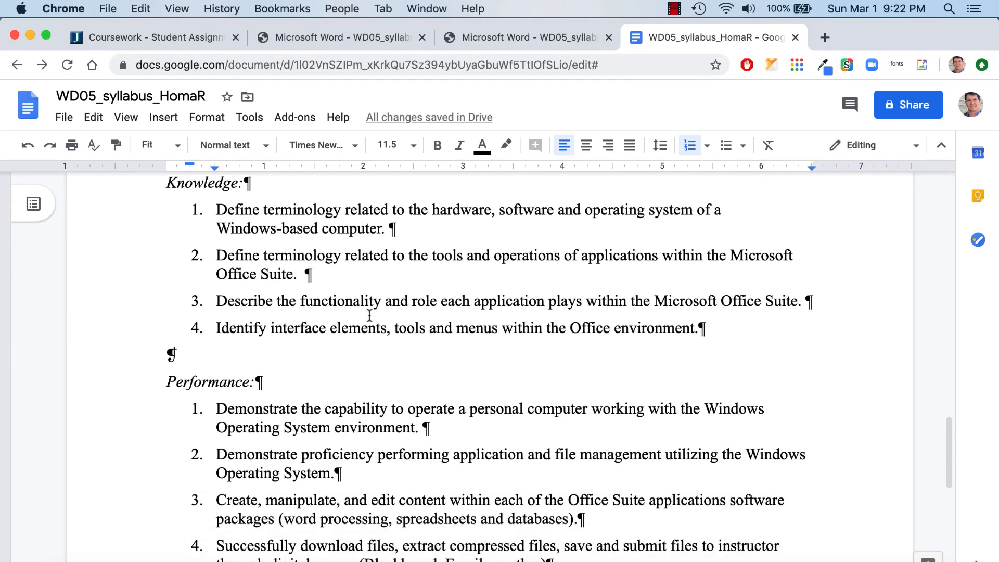
scroll(369, 315, up, 2)
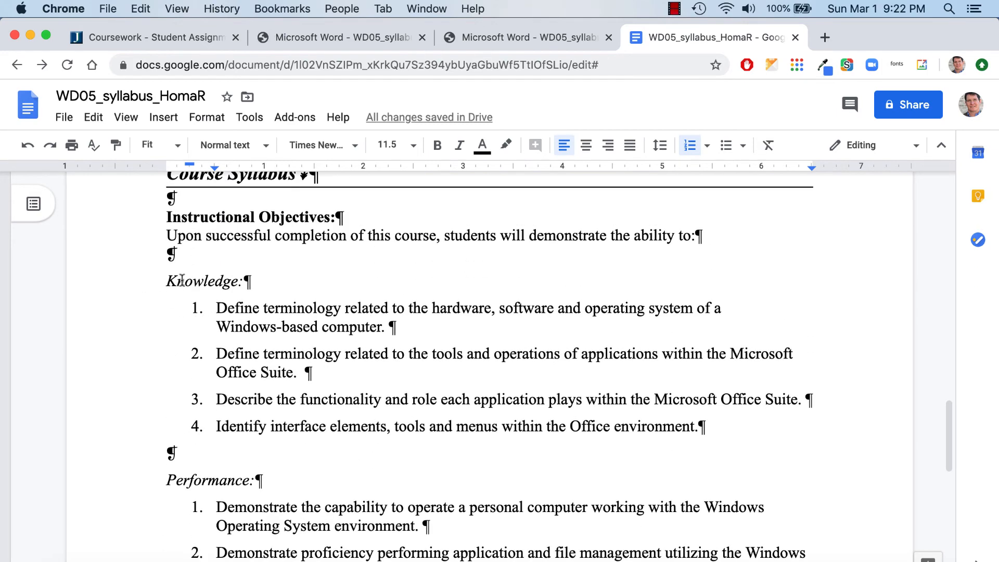
scroll(183, 281, down, 8)
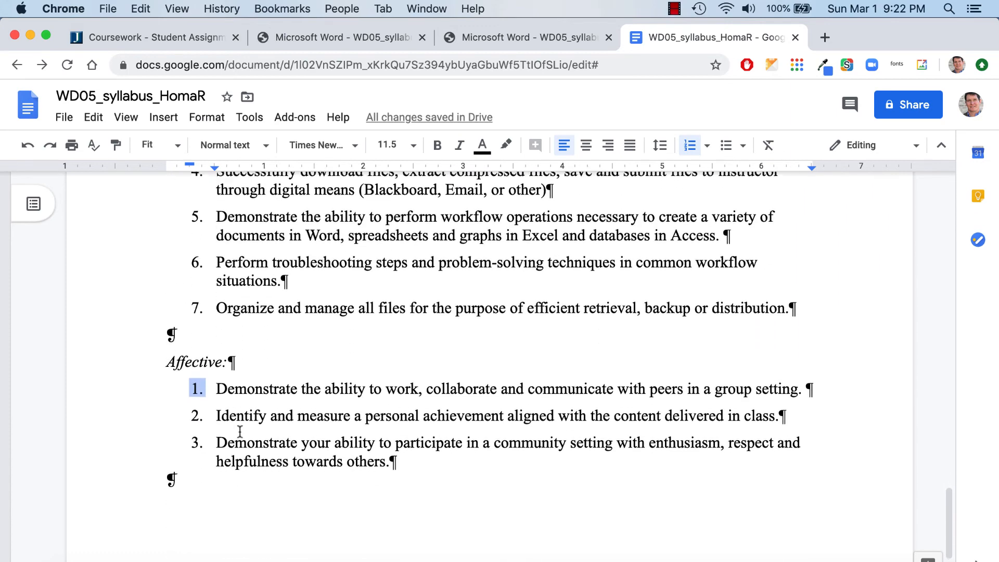
scroll(240, 431, down, 1)
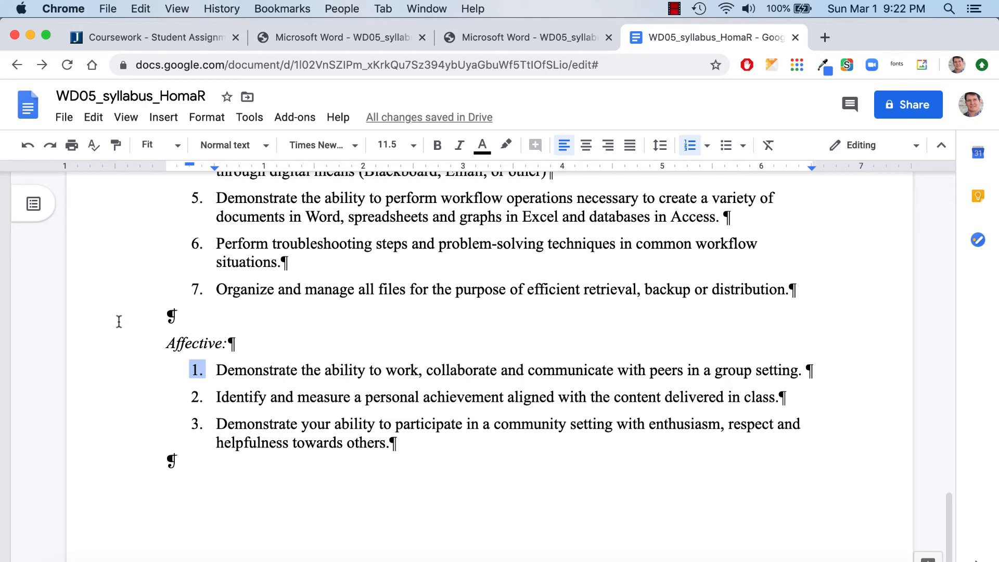
click(170, 316)
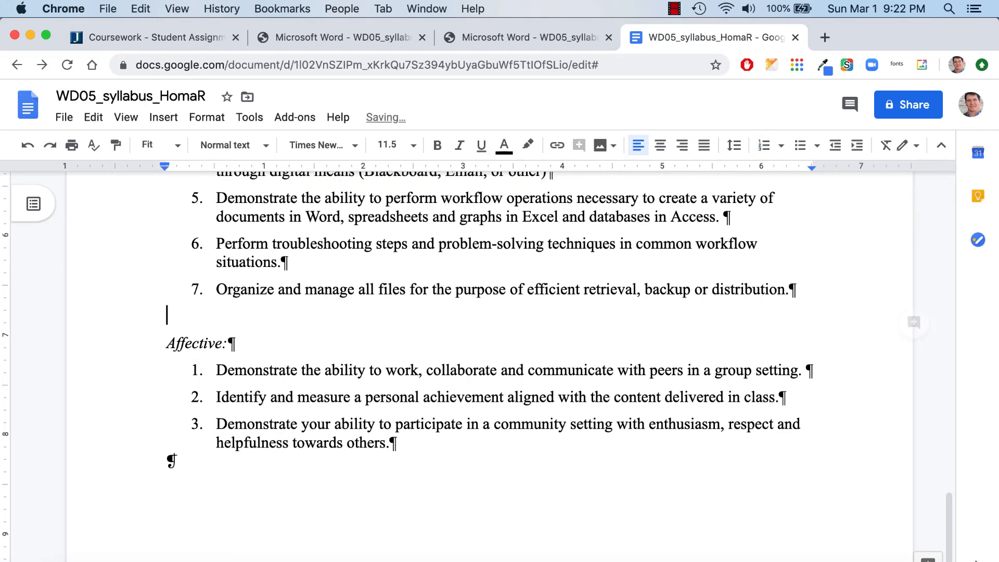
key(BackSpace)
scroll(170, 315, up, 6)
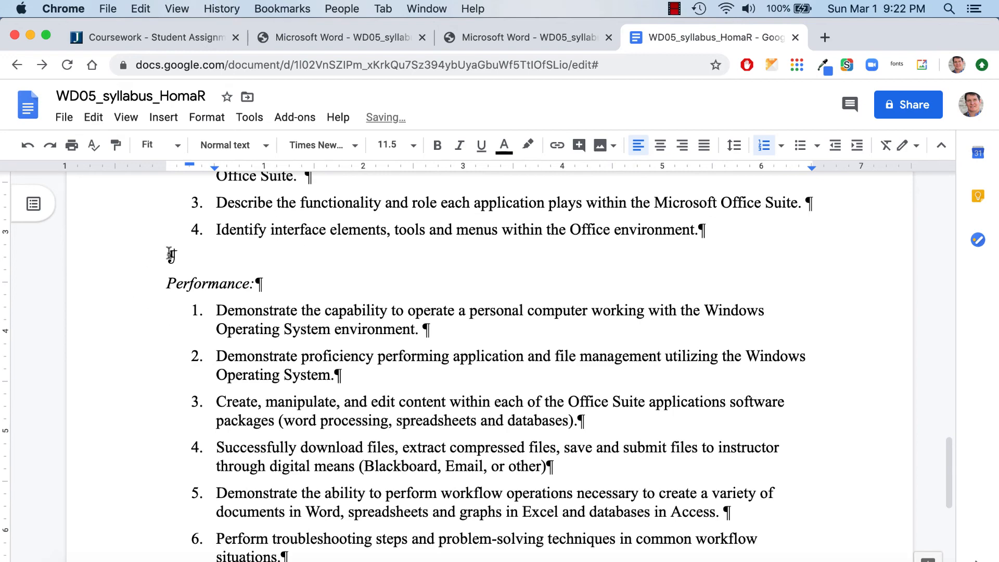
double_click(170, 255)
key(BackSpace)
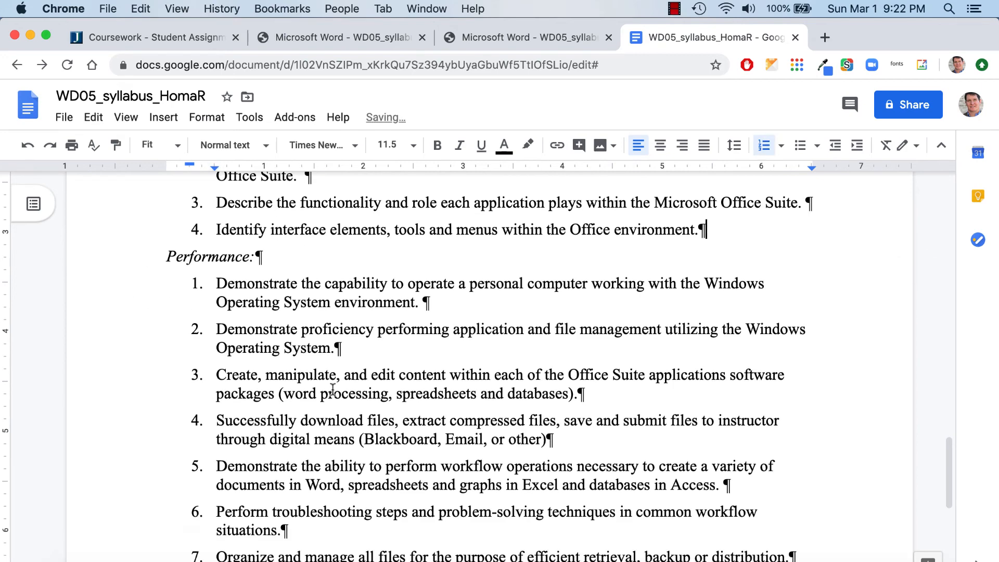
scroll(333, 396, up, 10)
scroll(333, 396, up, 6)
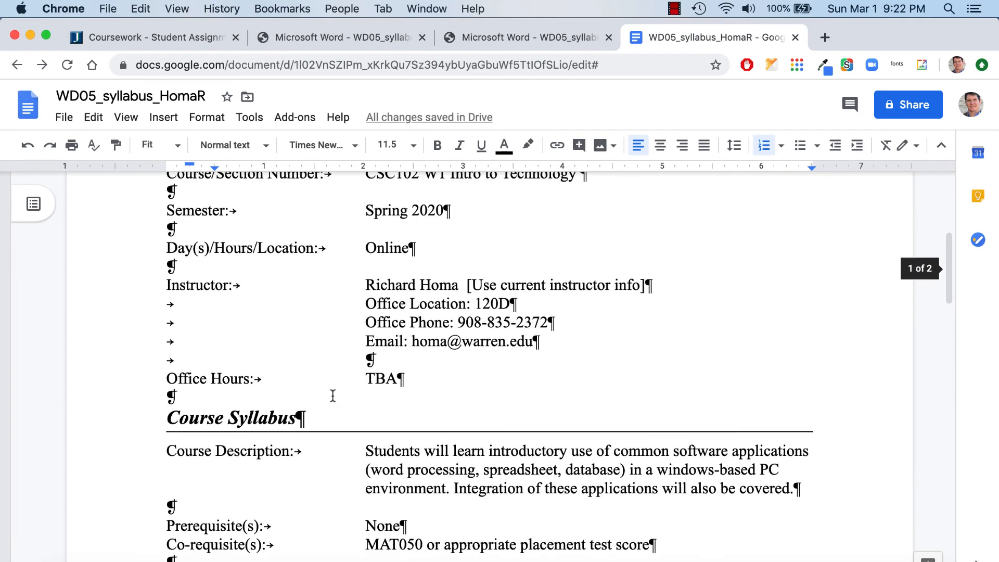
scroll(333, 396, up, 5)
click(73, 121)
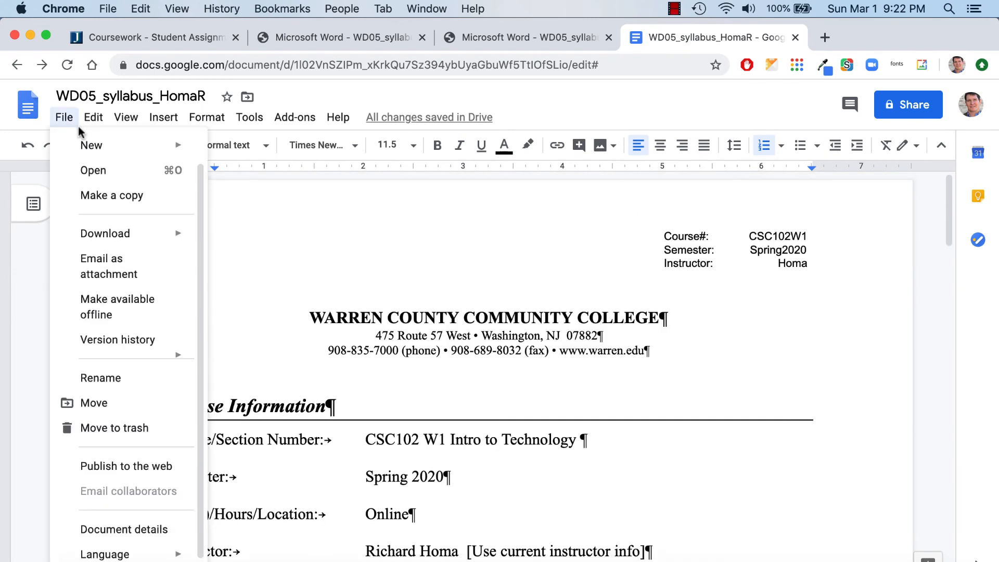
click(360, 233)
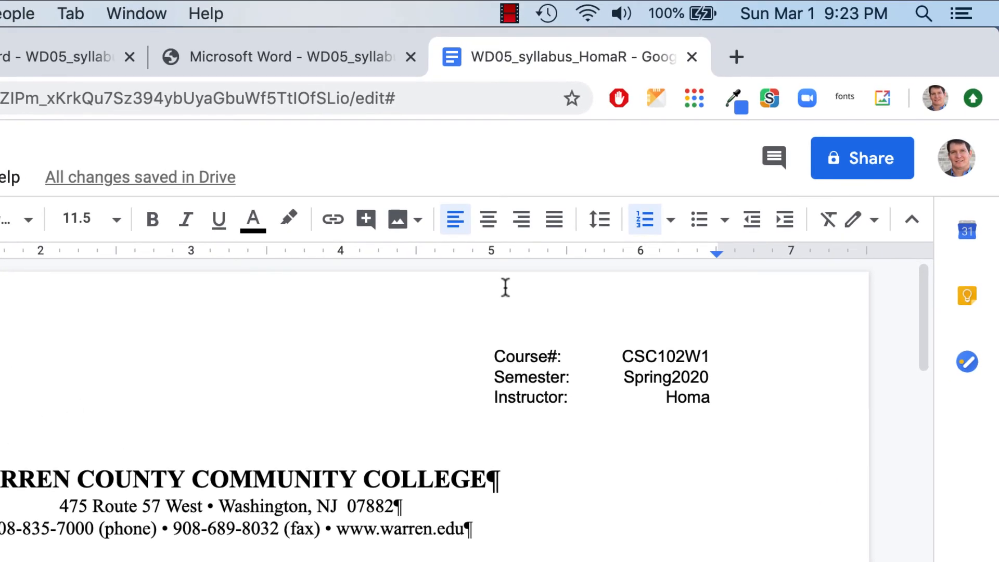
Turn on link sharing for the syllabus so anyone with the link can view it, and copy the link.
click(861, 158)
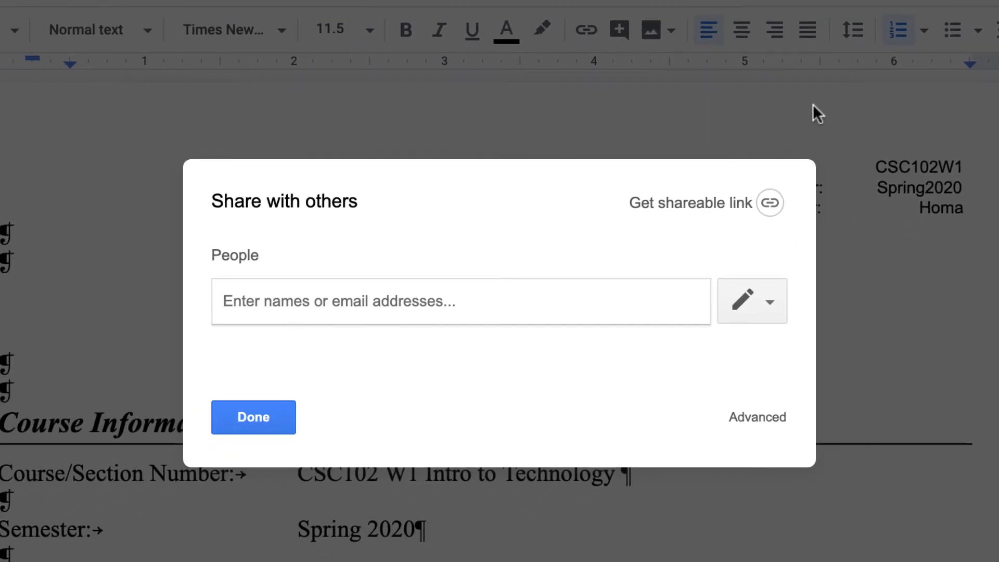
click(499, 490)
click(700, 203)
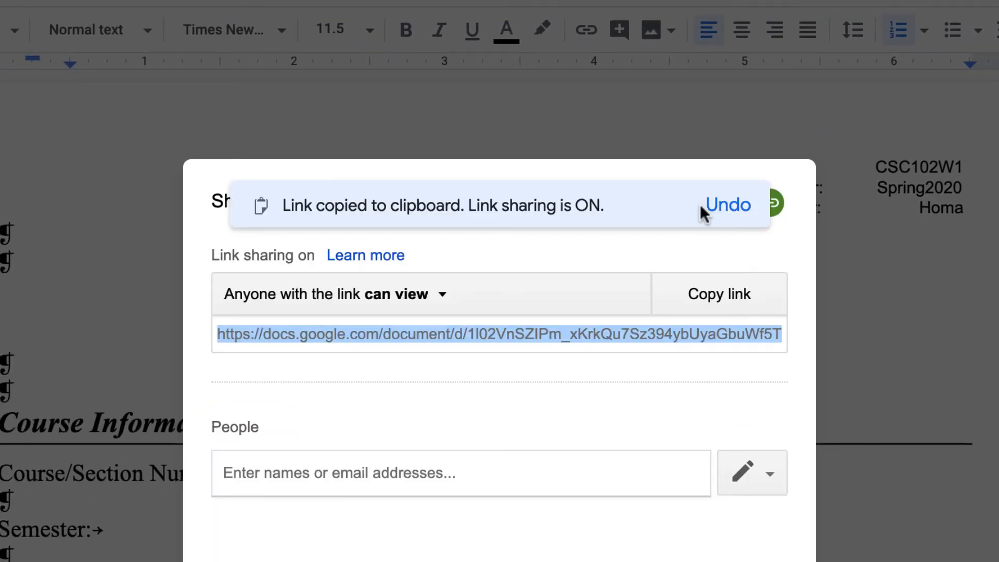
click(725, 300)
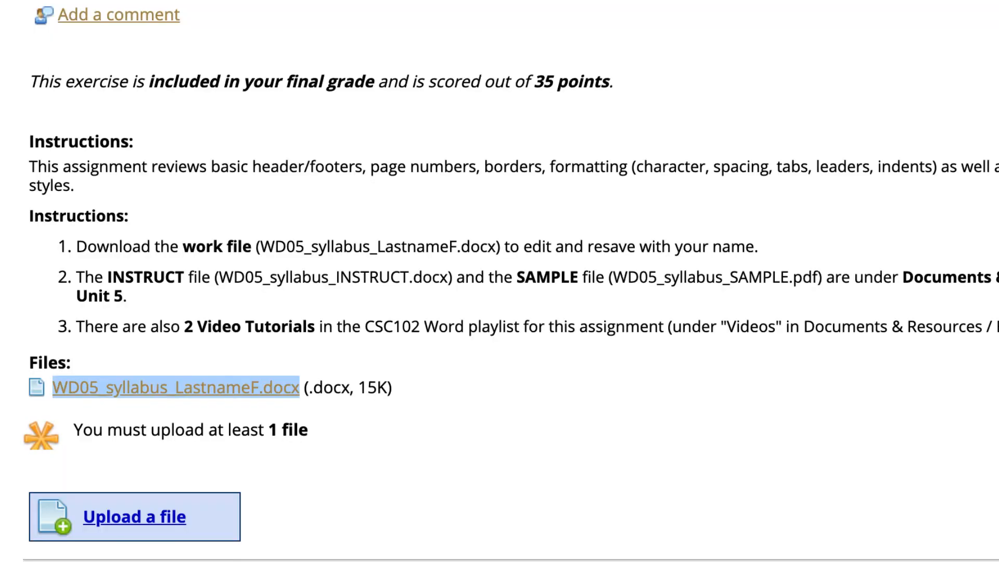
On the WD05 Syllabus coursework page, save a comment containing the copied document link, with its target set to New window.
scroll(268, 111, up, 5)
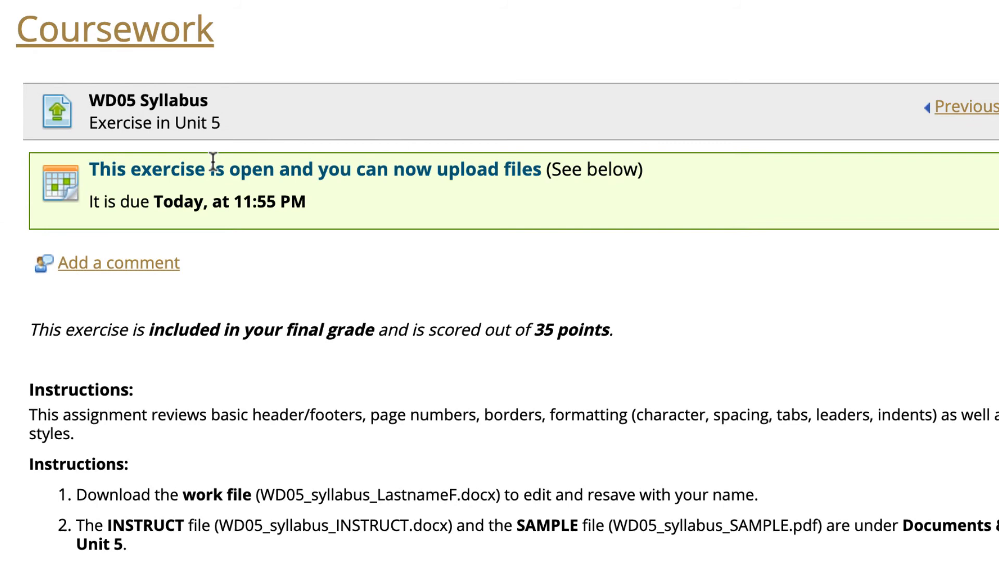
click(145, 267)
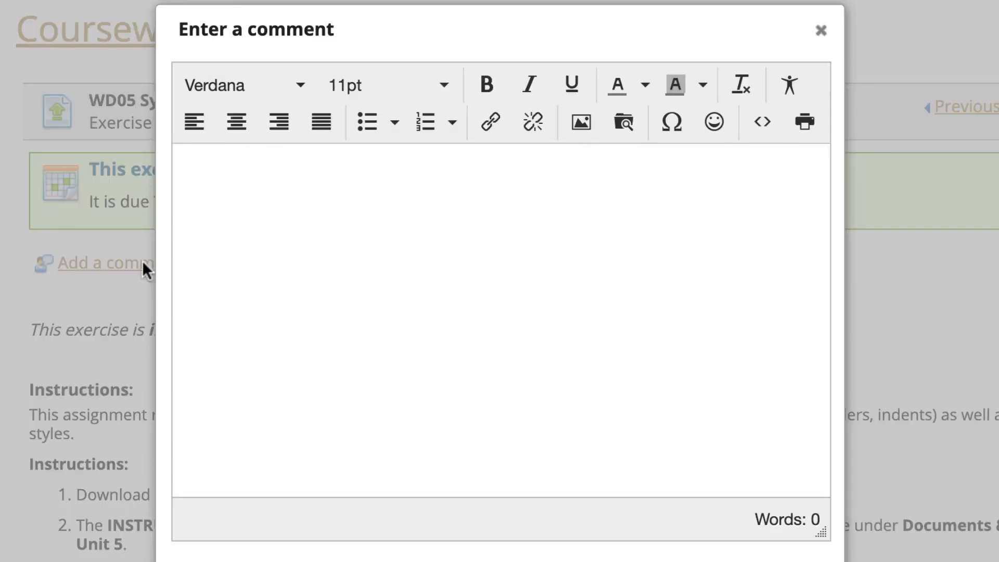
click(492, 124)
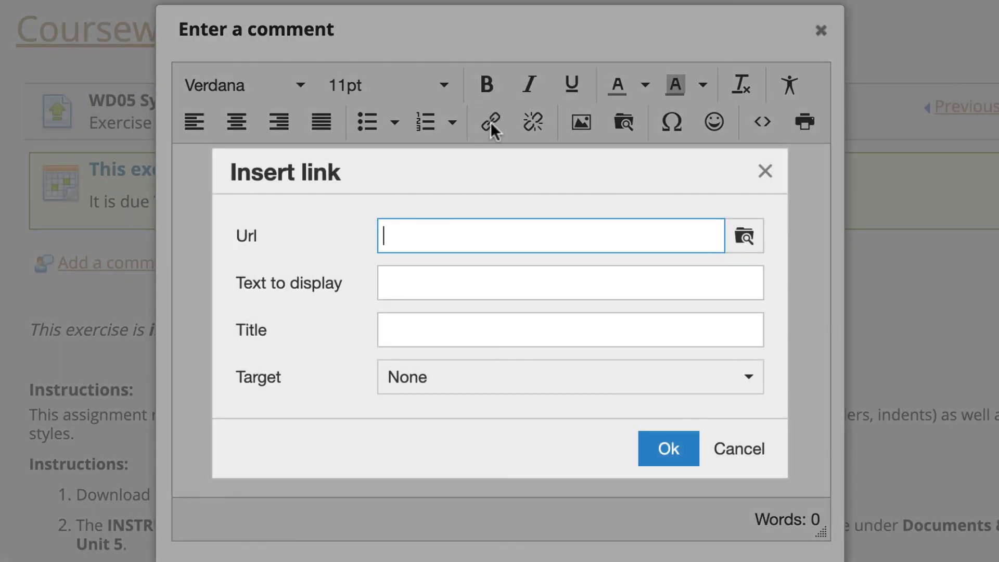
key(ctrl+v)
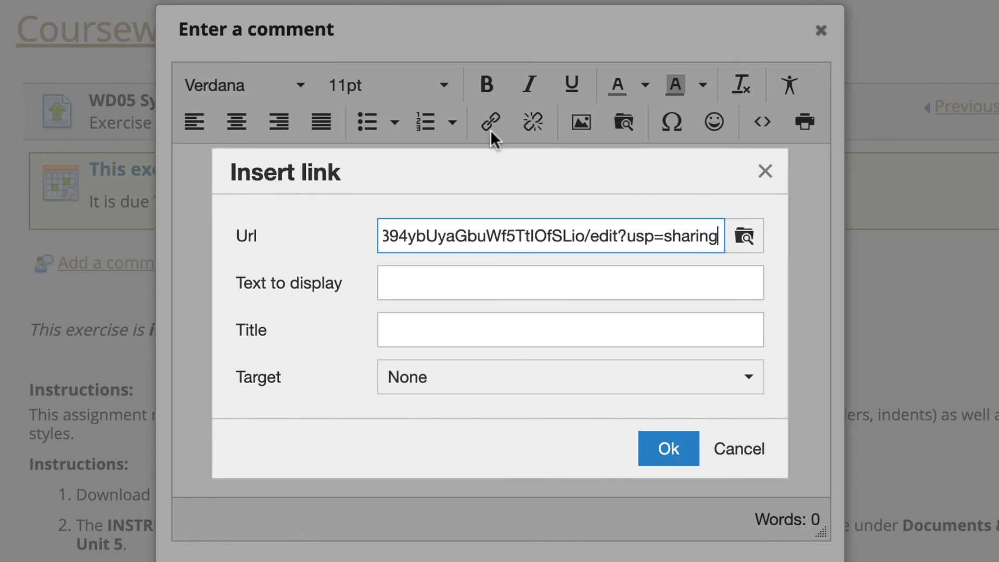
click(515, 383)
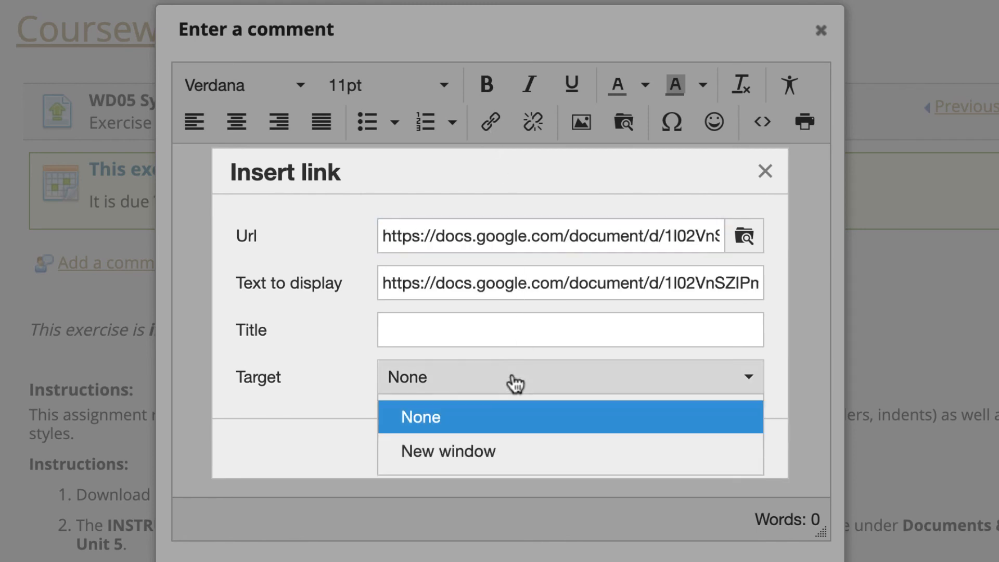
click(469, 457)
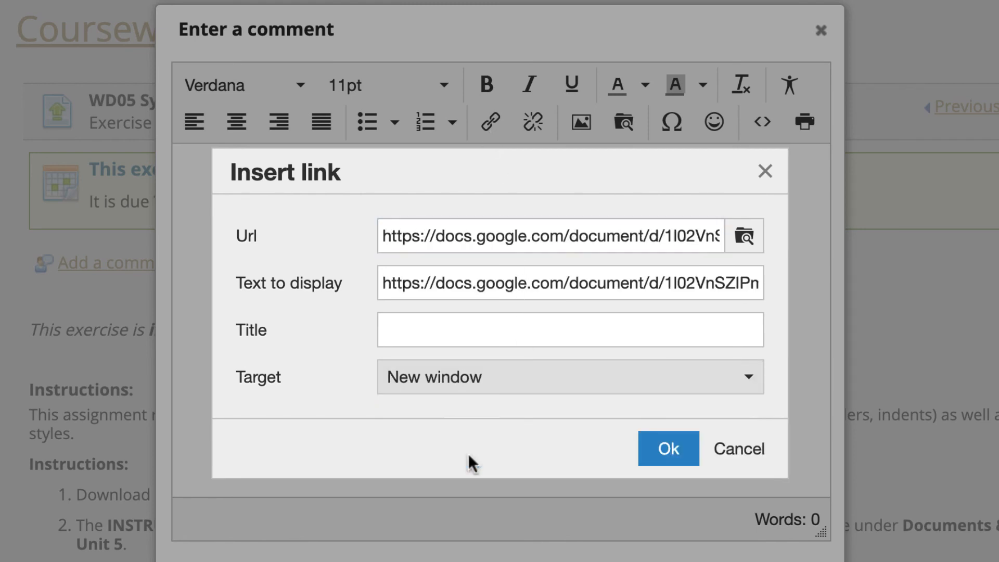
click(666, 448)
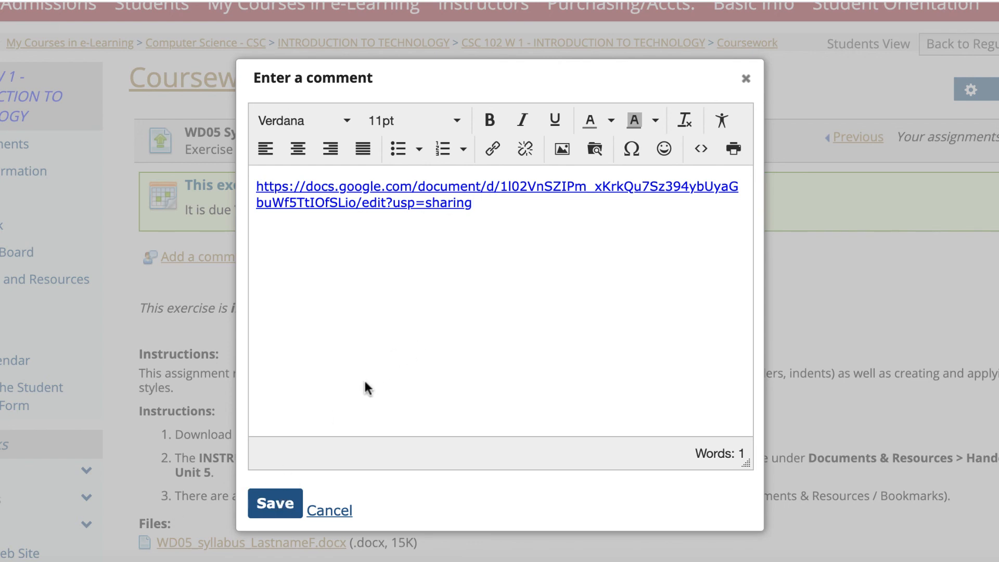
click(280, 504)
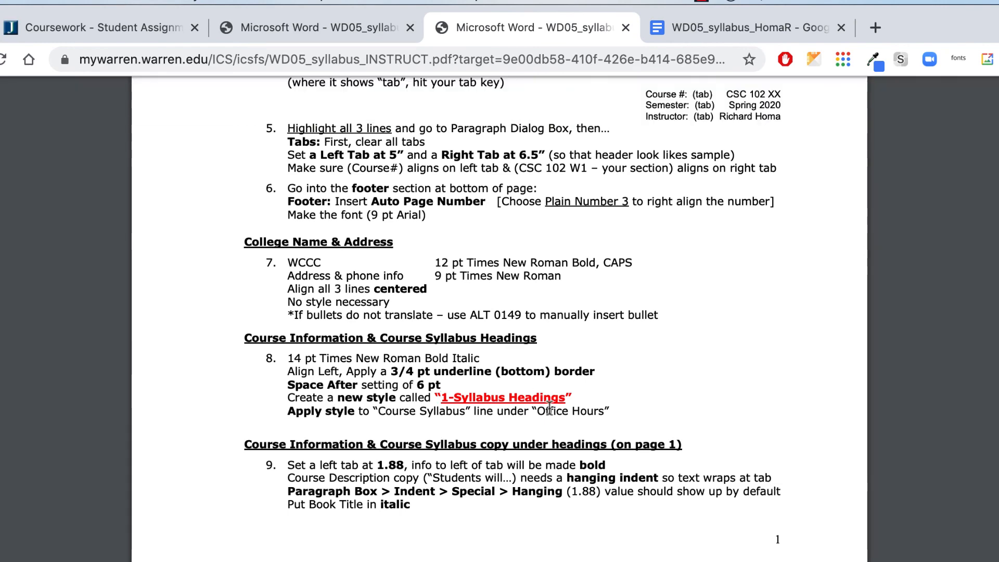
Look over the WD05 instruction file, from the page 1 headings to the page 2 objectives directions.
scroll(550, 407, down, 3)
scroll(550, 407, down, 7)
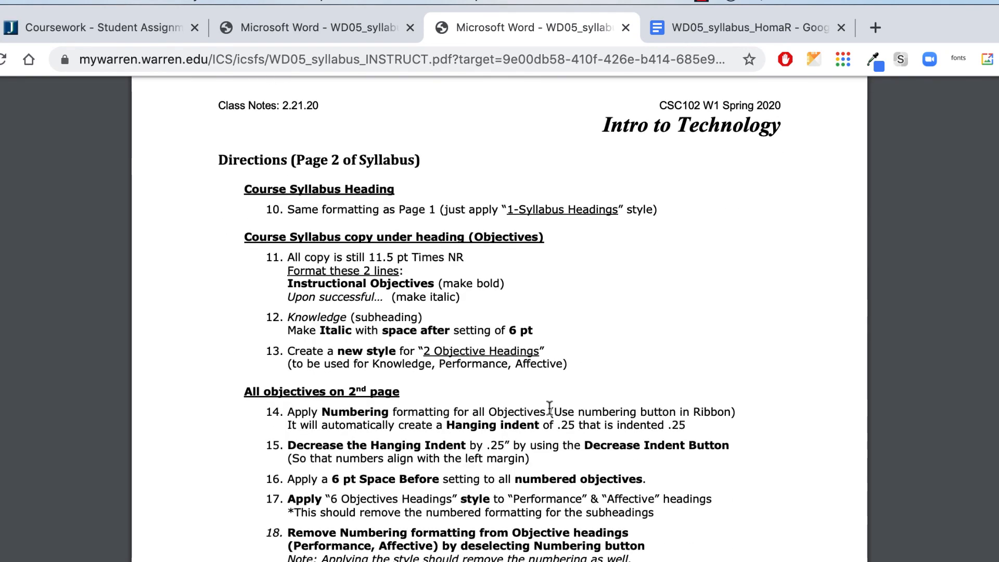
scroll(549, 407, up, 5)
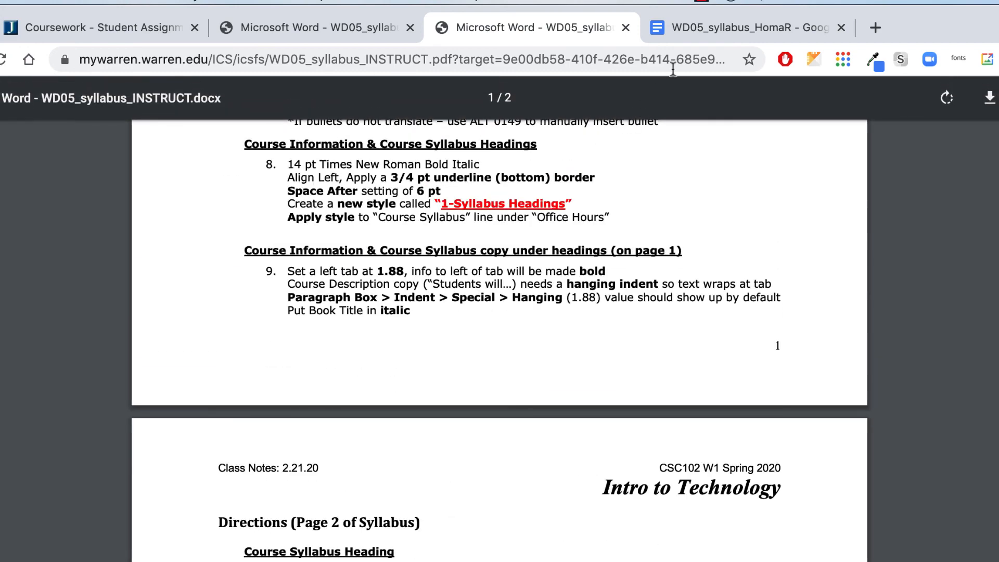
Return to the syllabus document, close its sharing settings, and review the first page from the header to the required texts.
click(709, 27)
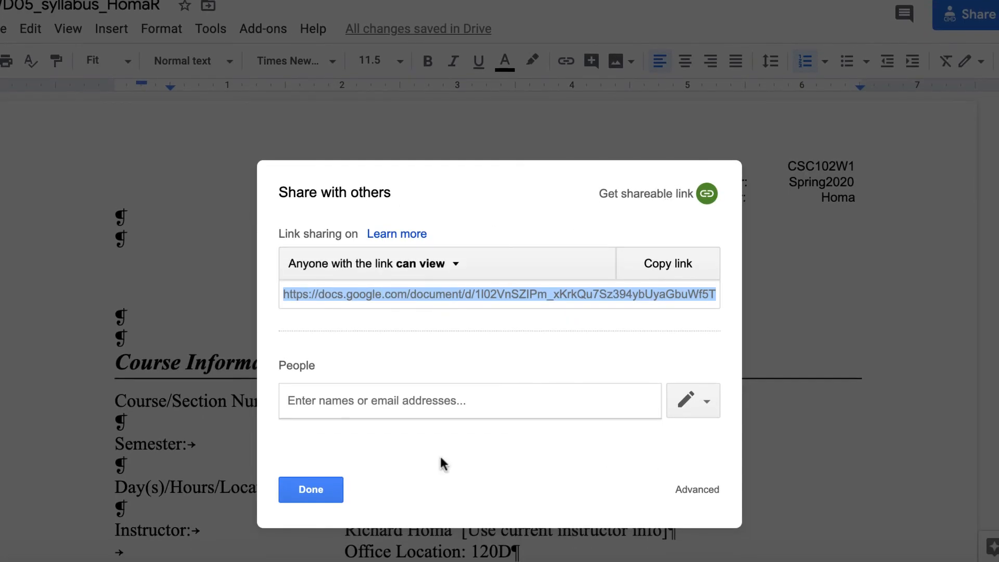
click(311, 551)
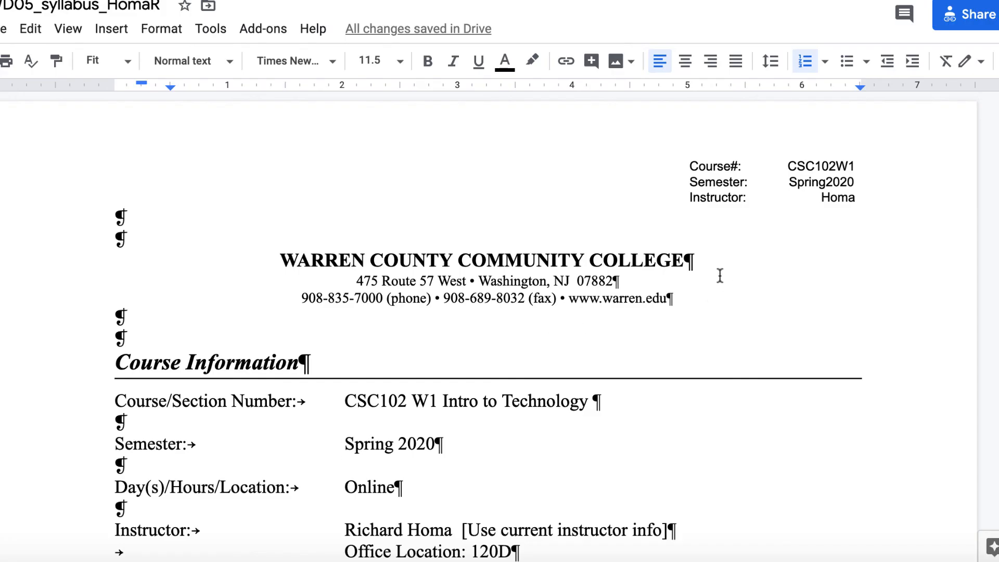
scroll(718, 276, down, 3)
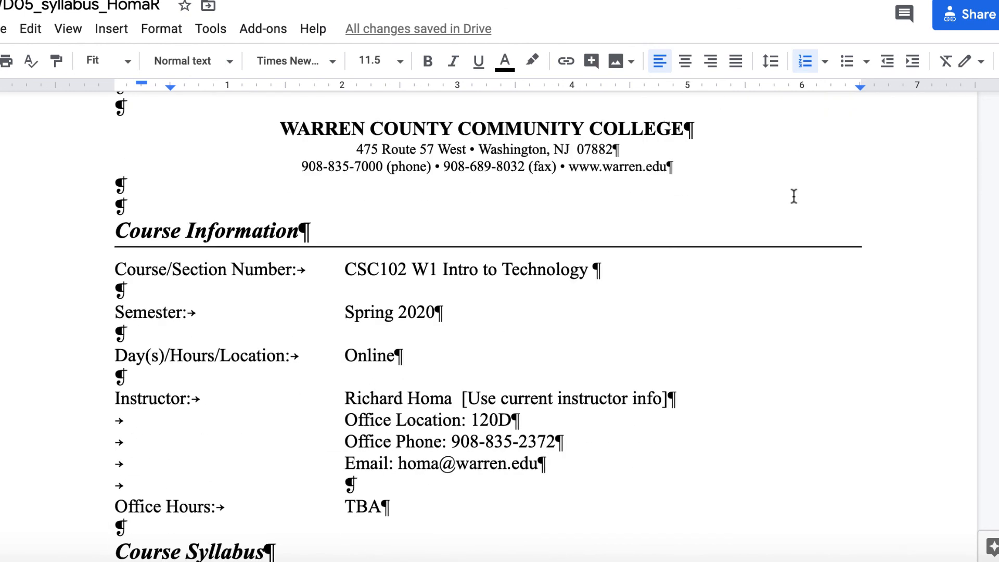
scroll(794, 196, down, 5)
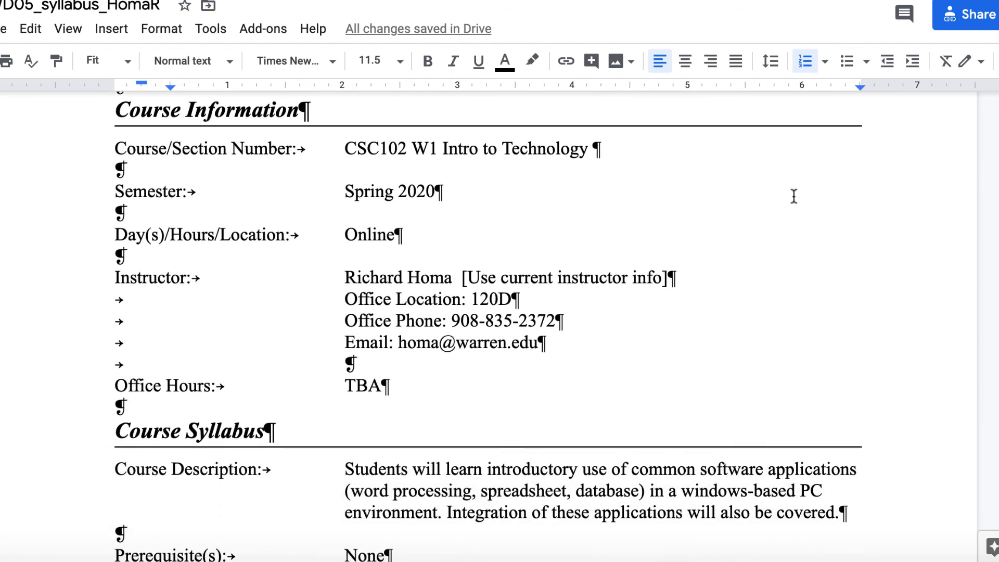
scroll(794, 196, down, 2)
scroll(794, 196, up, 8)
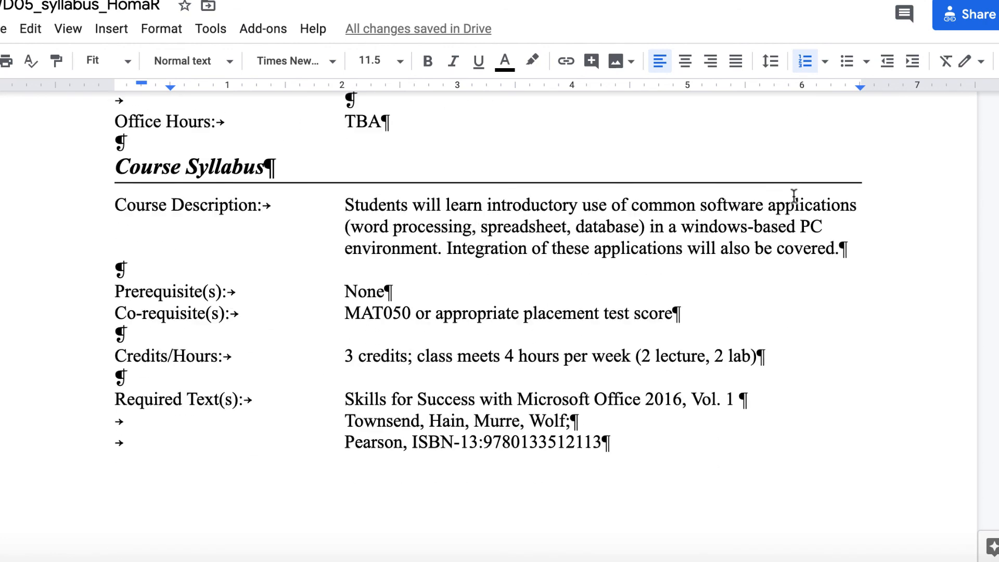
scroll(794, 197, up, 2)
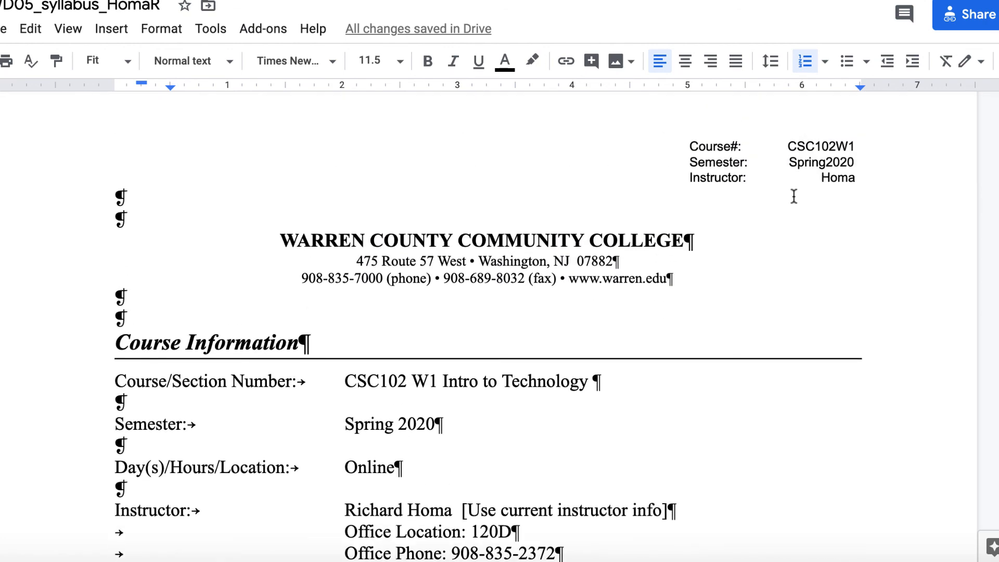
scroll(493, 154, up, 1)
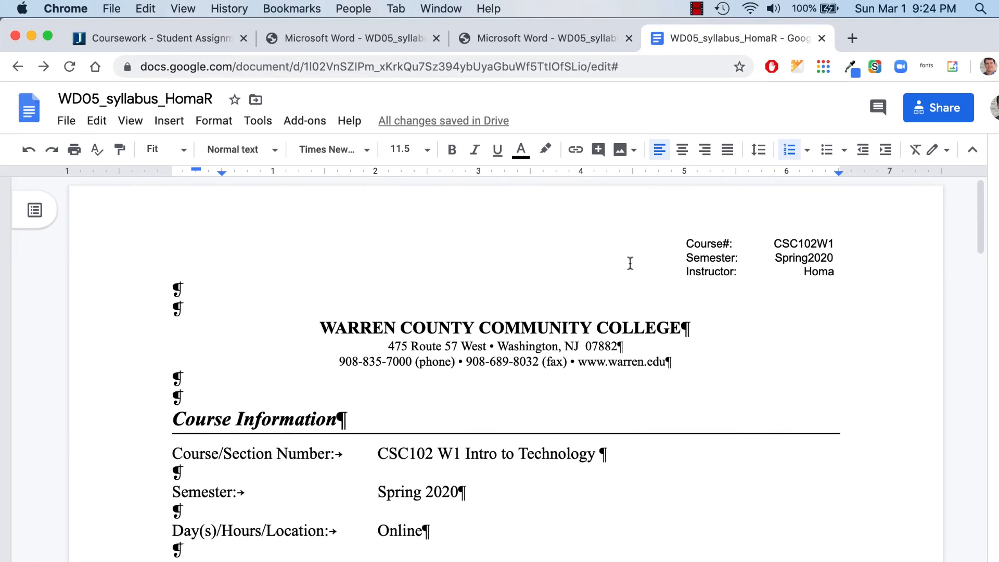
scroll(755, 312, down, 4)
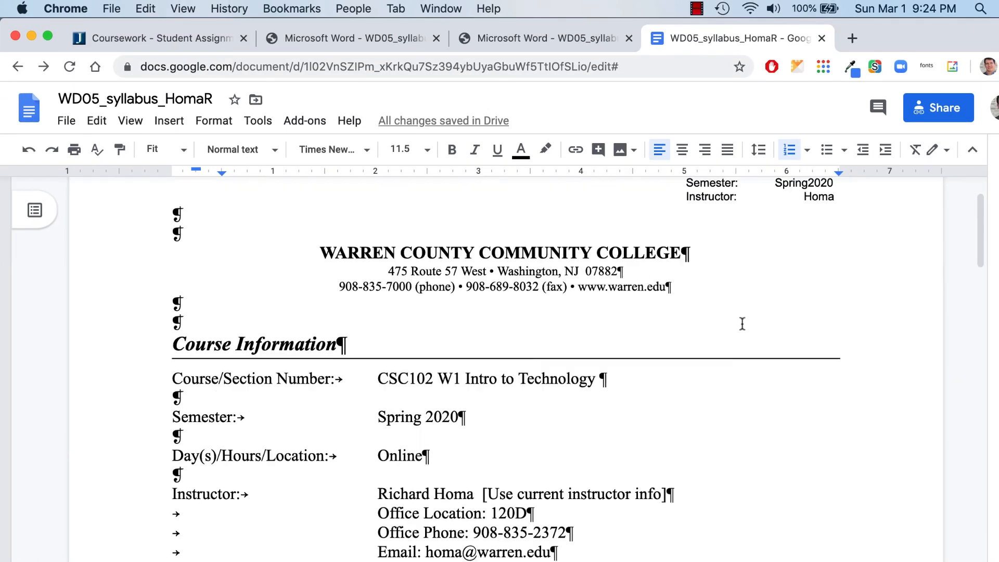
scroll(743, 323, up, 3)
scroll(742, 324, up, 2)
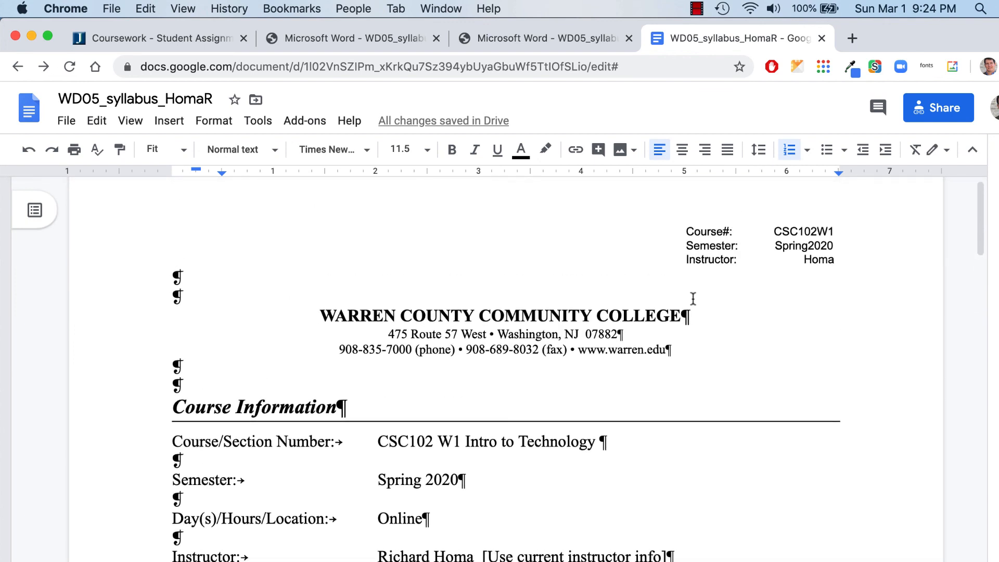